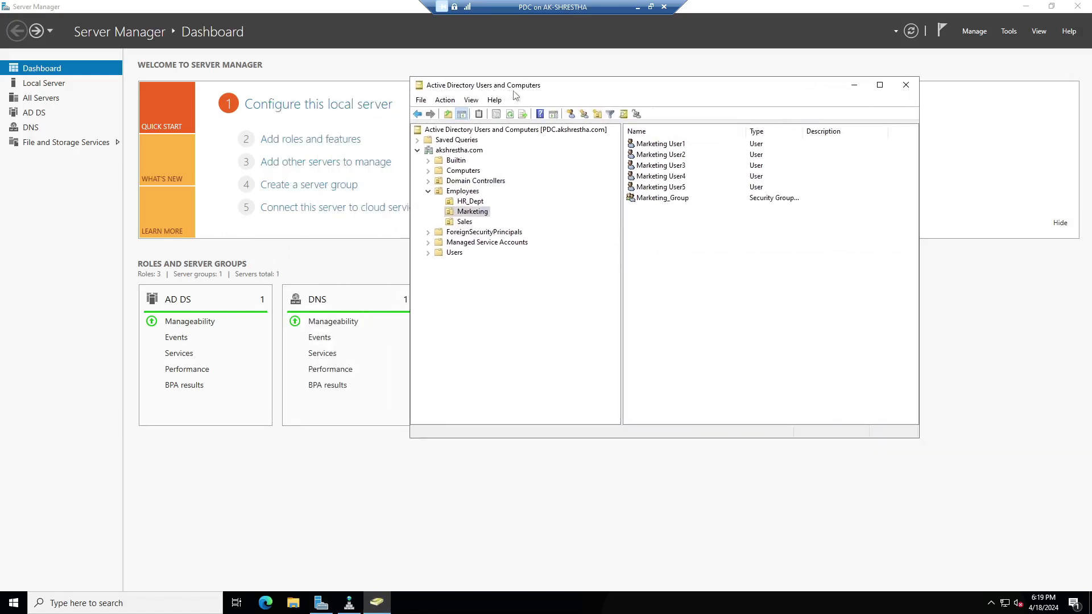
drag(918, 442, 976, 488)
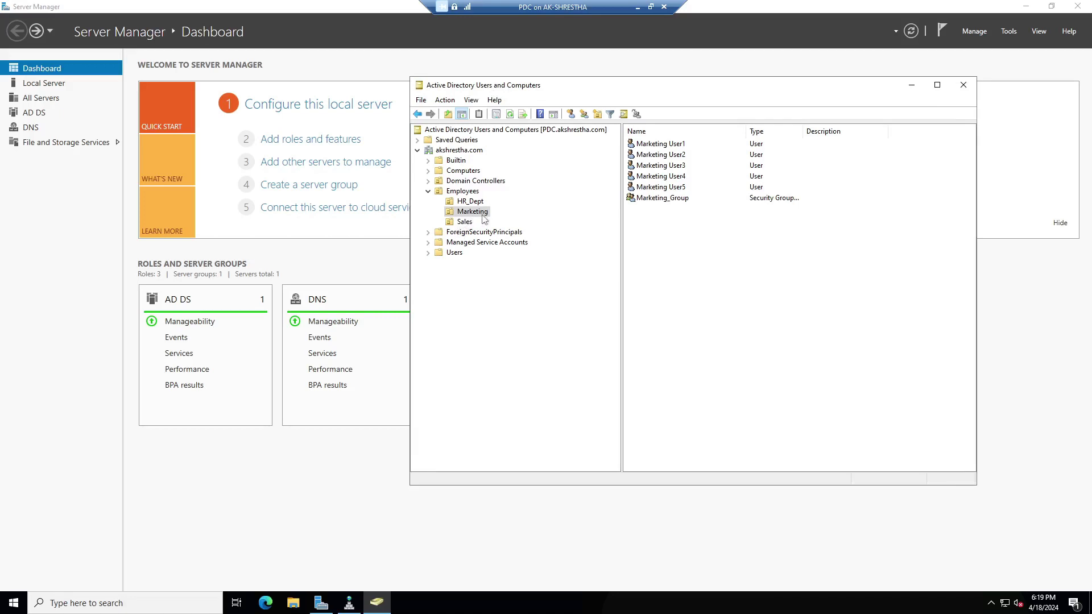
click(464, 223)
click(472, 204)
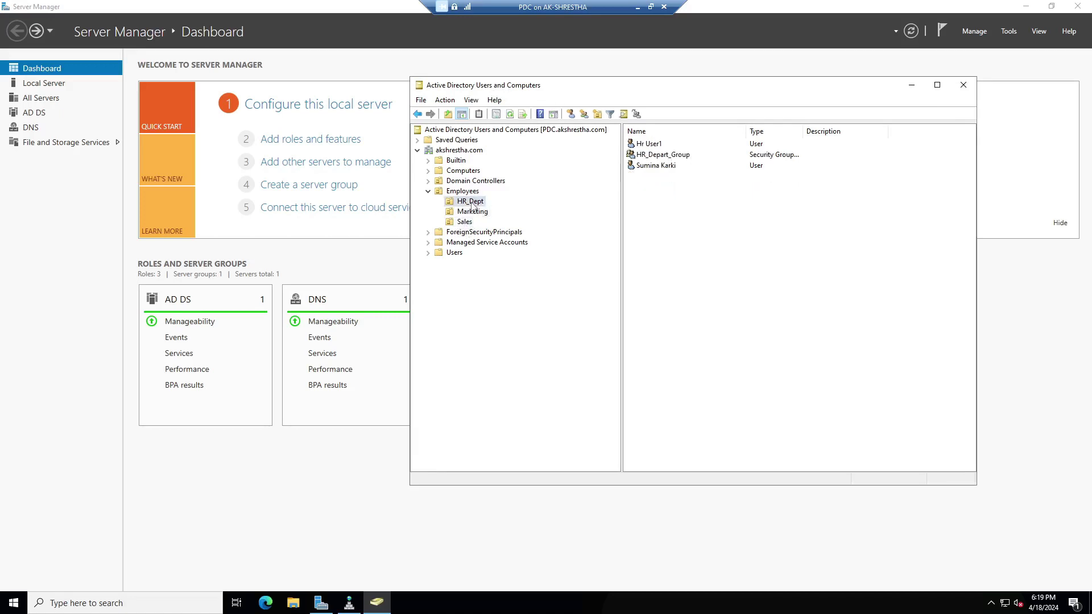
click(475, 212)
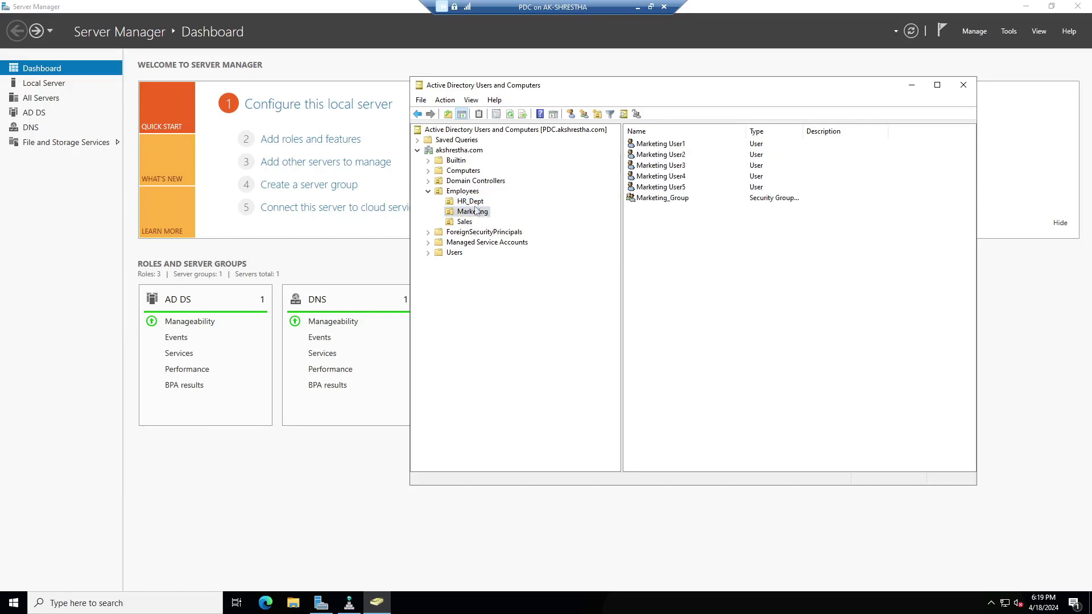
click(651, 200)
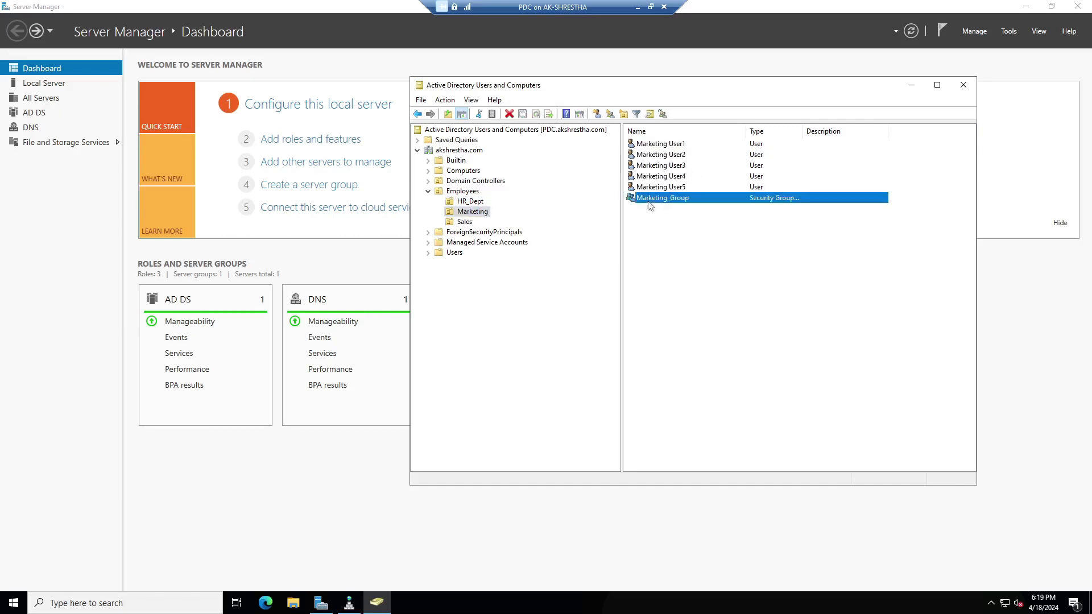
click(672, 147)
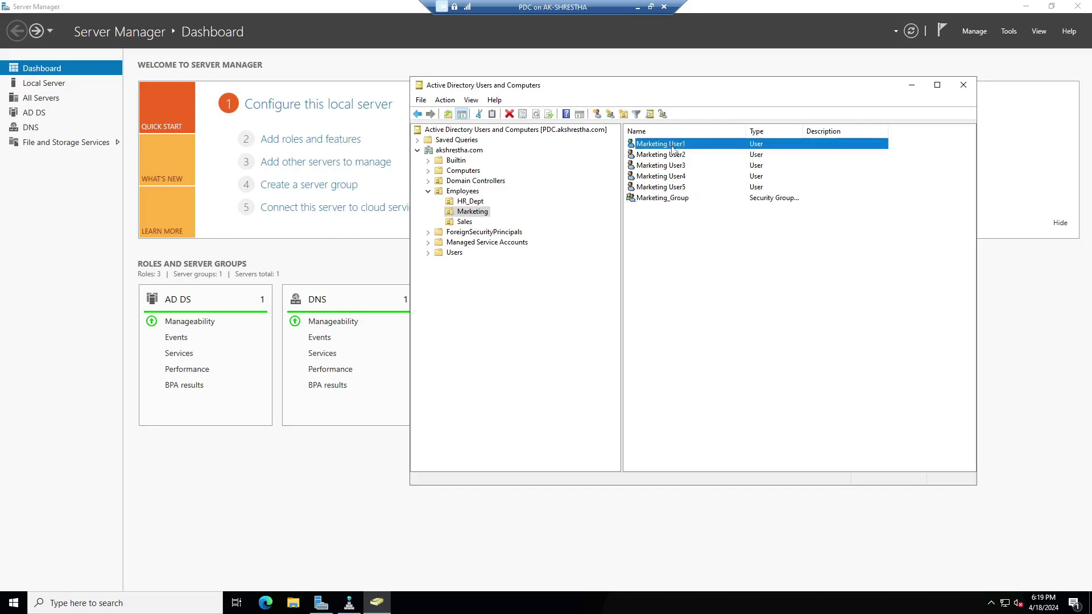
click(677, 187)
click(677, 145)
click(669, 200)
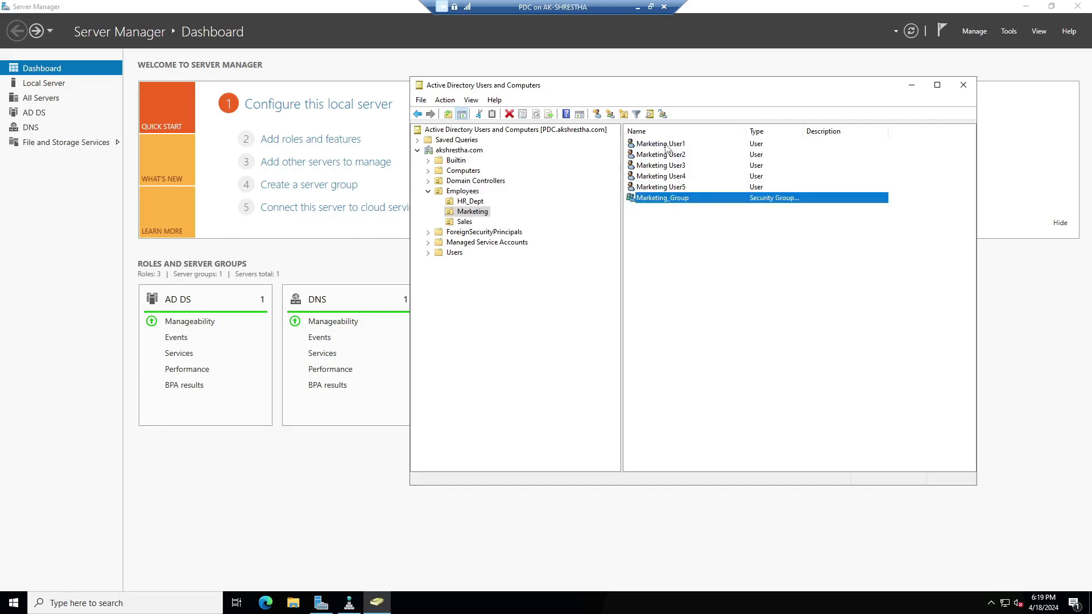
double_click(674, 198)
right_click(674, 198)
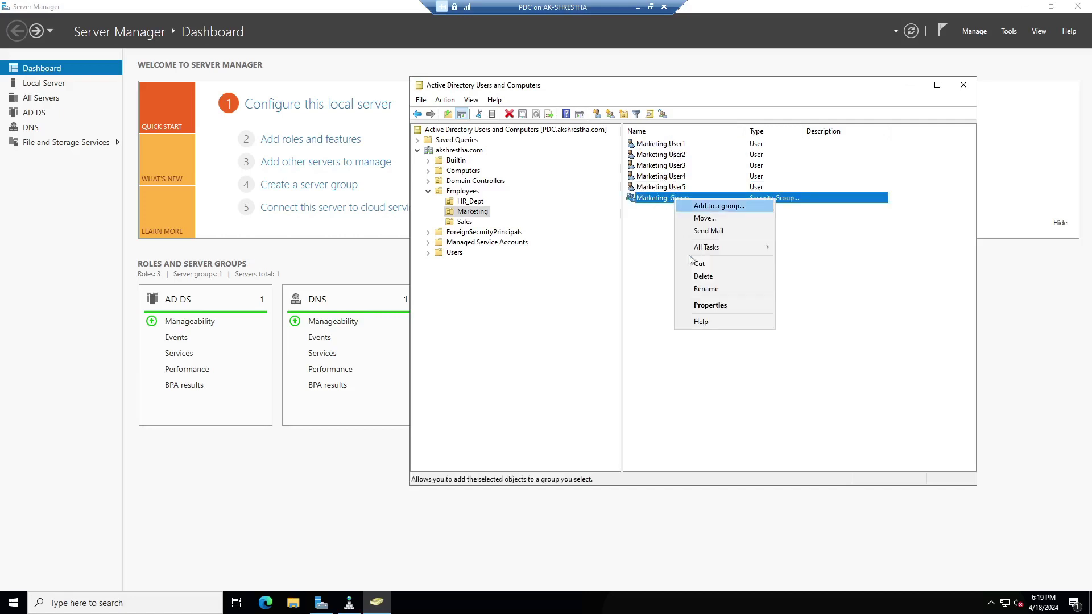
click(714, 307)
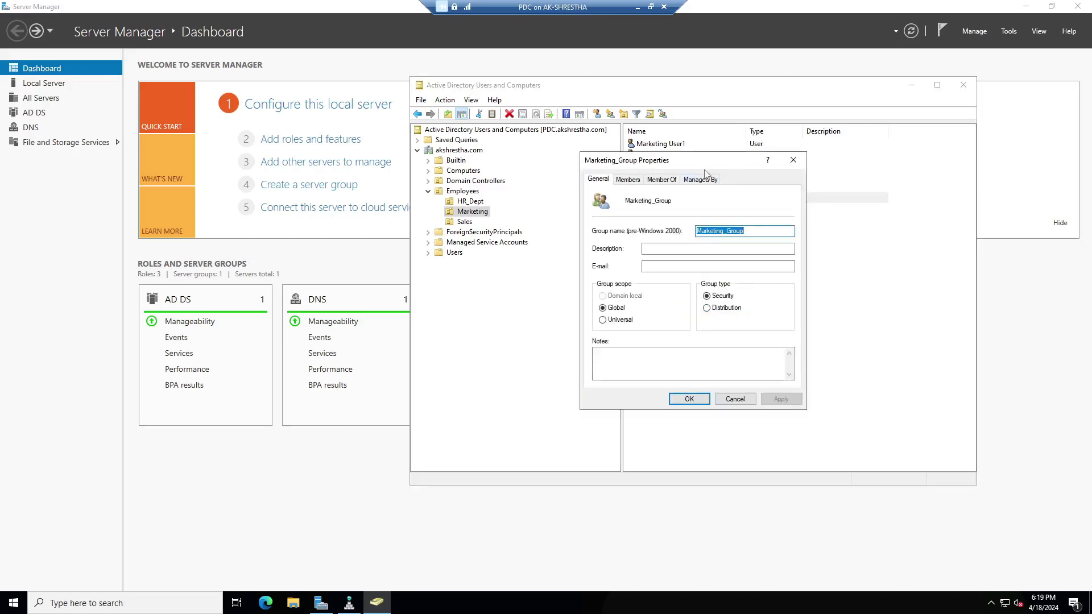
click(628, 180)
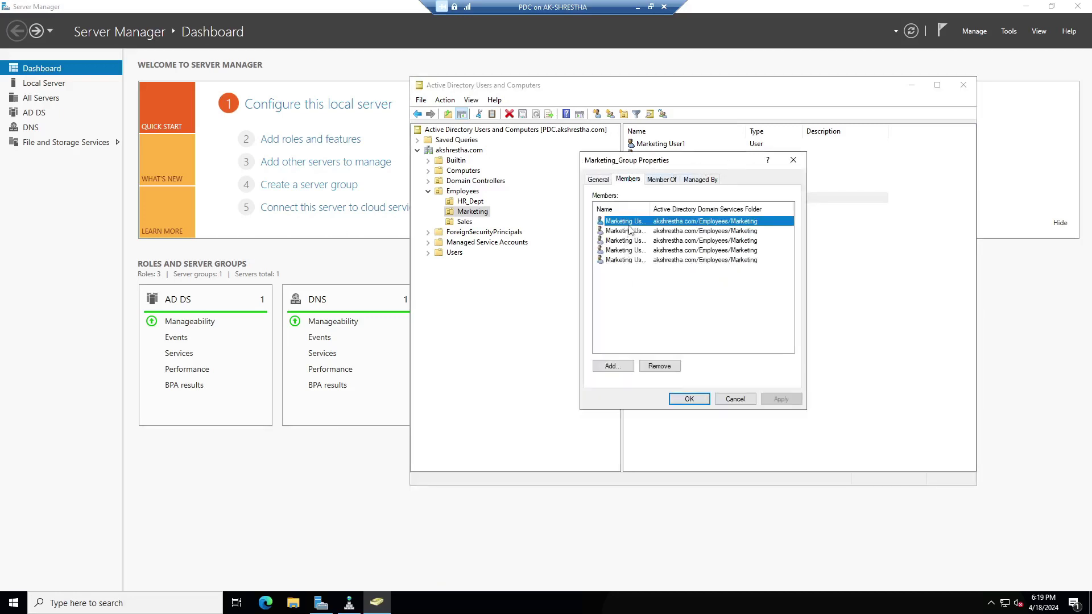
drag(651, 212, 702, 213)
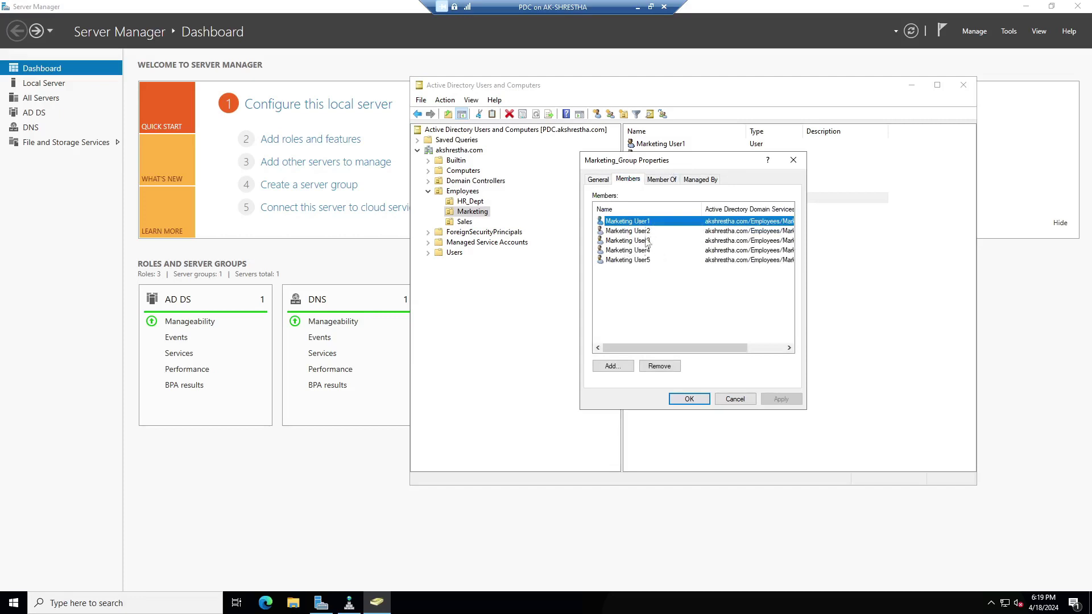
click(646, 263)
click(657, 180)
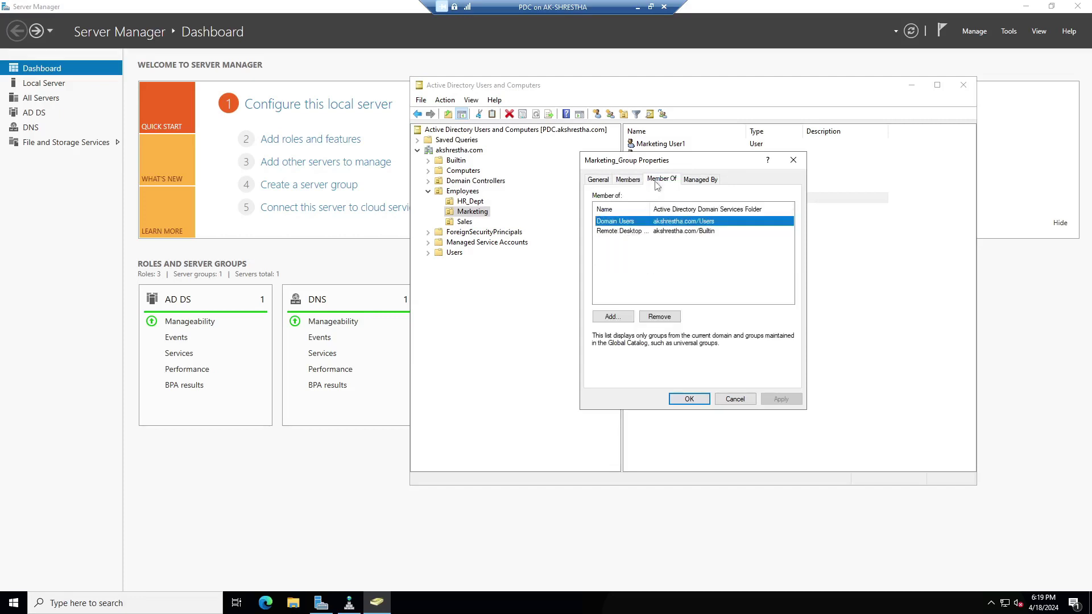
drag(650, 215, 686, 214)
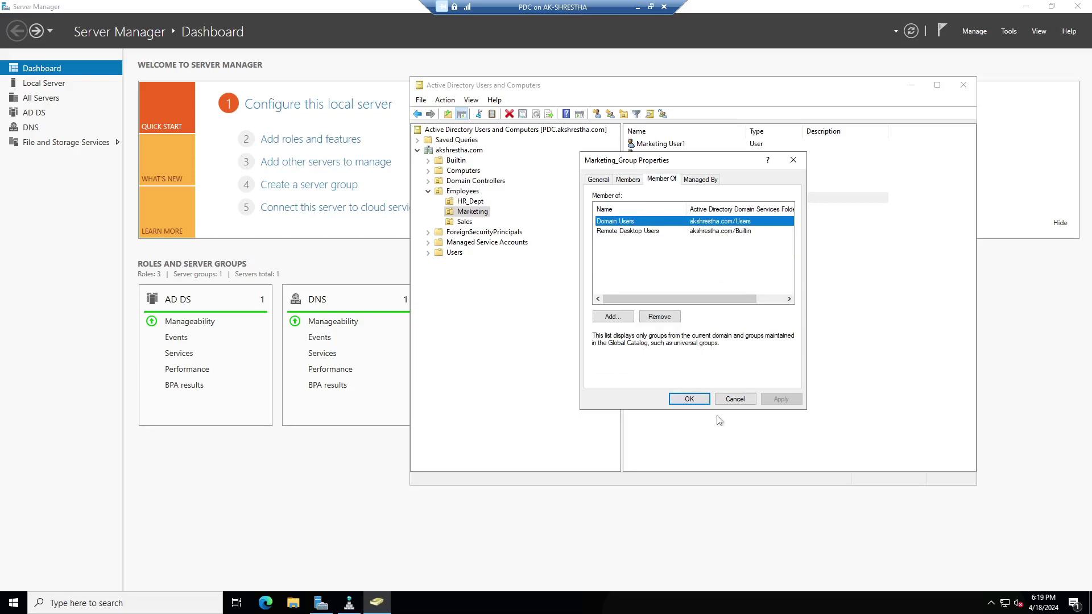
click(690, 399)
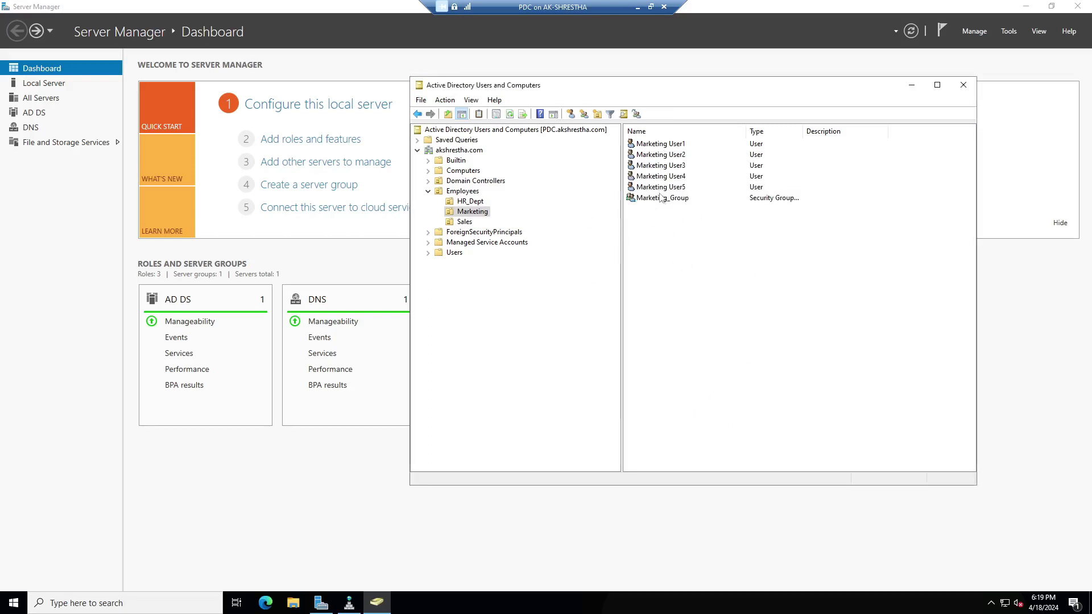
Review Marketing User1 through User5 and Marketing_Group one by one in the Marketing OU.
click(670, 147)
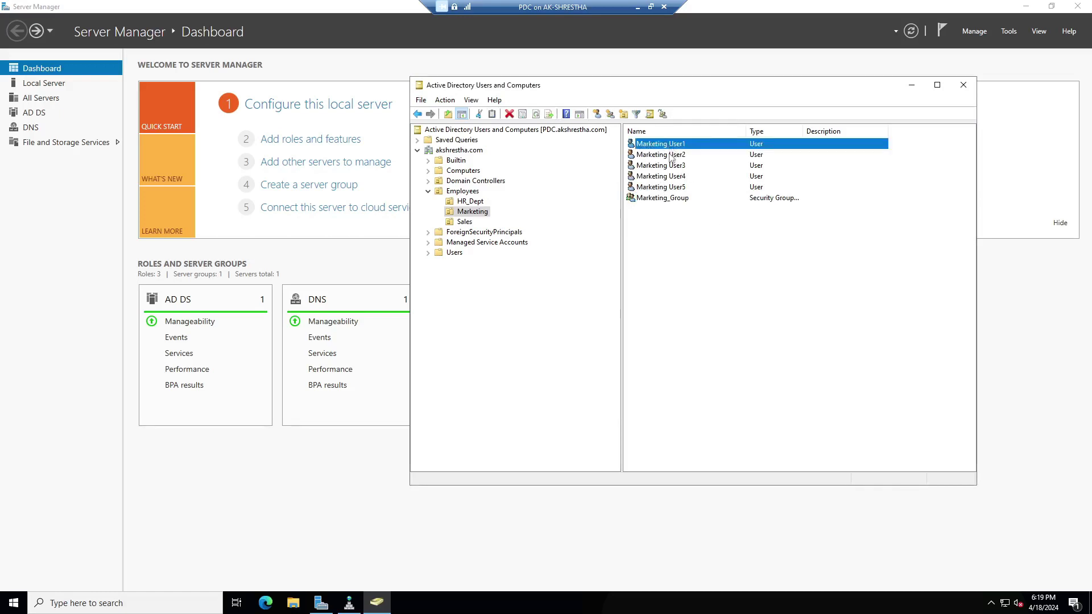
click(671, 155)
click(673, 166)
click(674, 176)
click(676, 188)
click(677, 198)
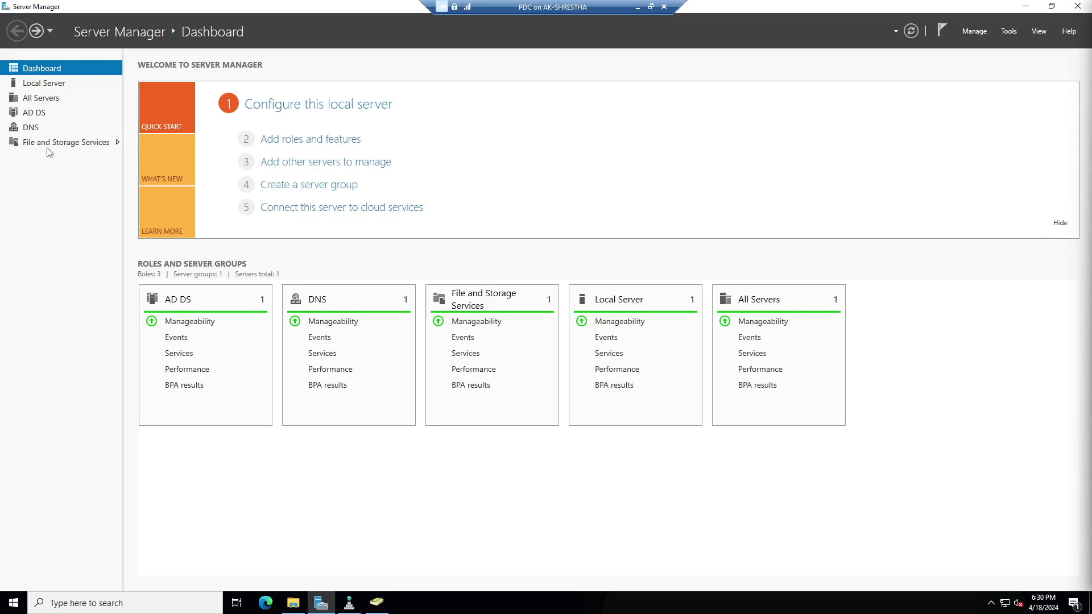
Start a New Share from File and Storage Services > Shares using the SMB Share - Quick profile.
click(86, 145)
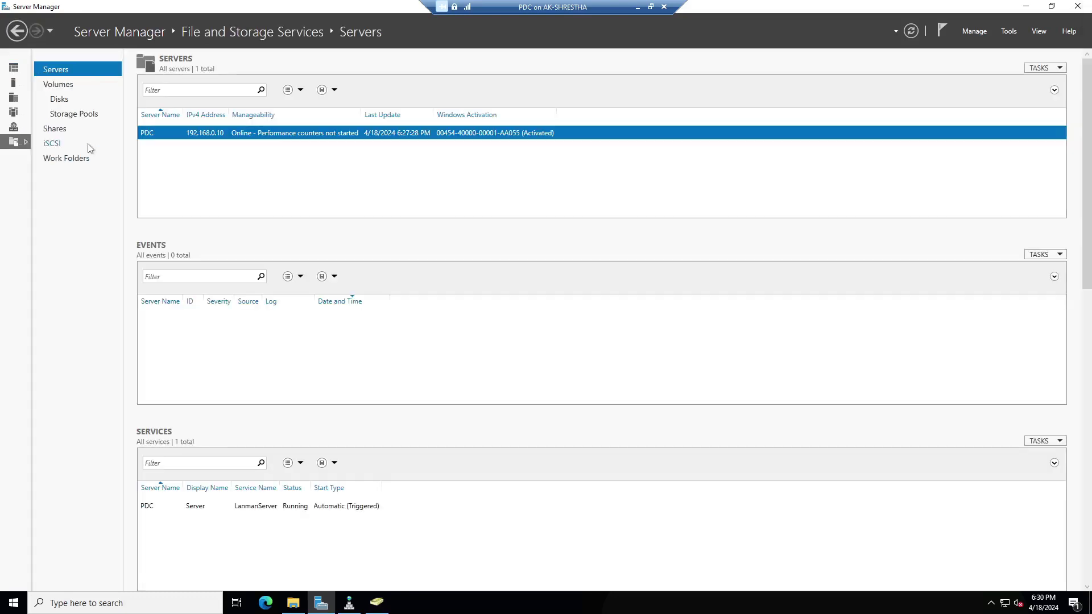
click(56, 130)
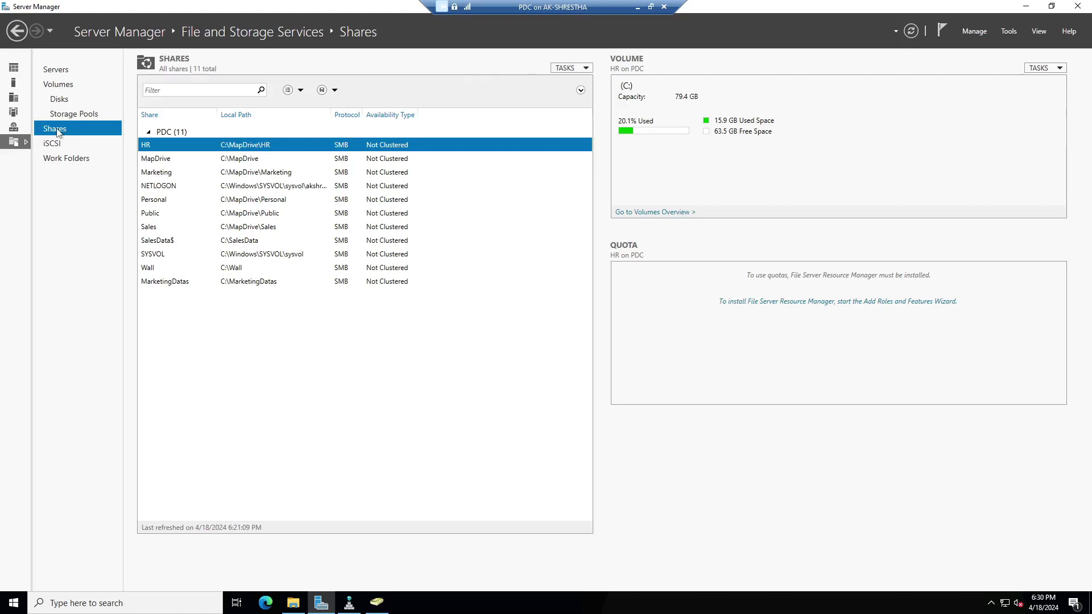
click(583, 68)
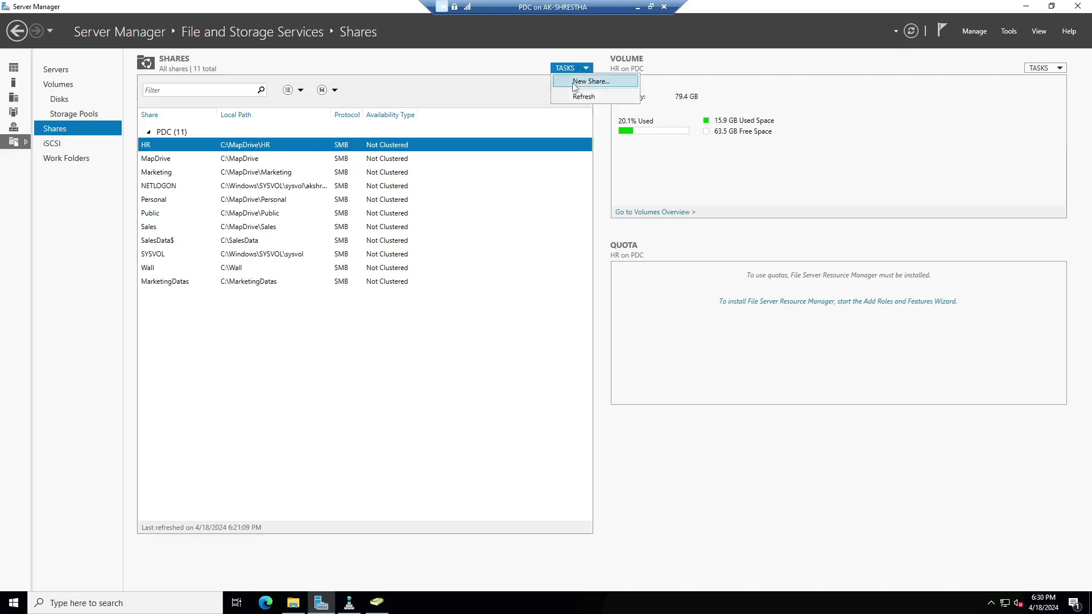
click(575, 84)
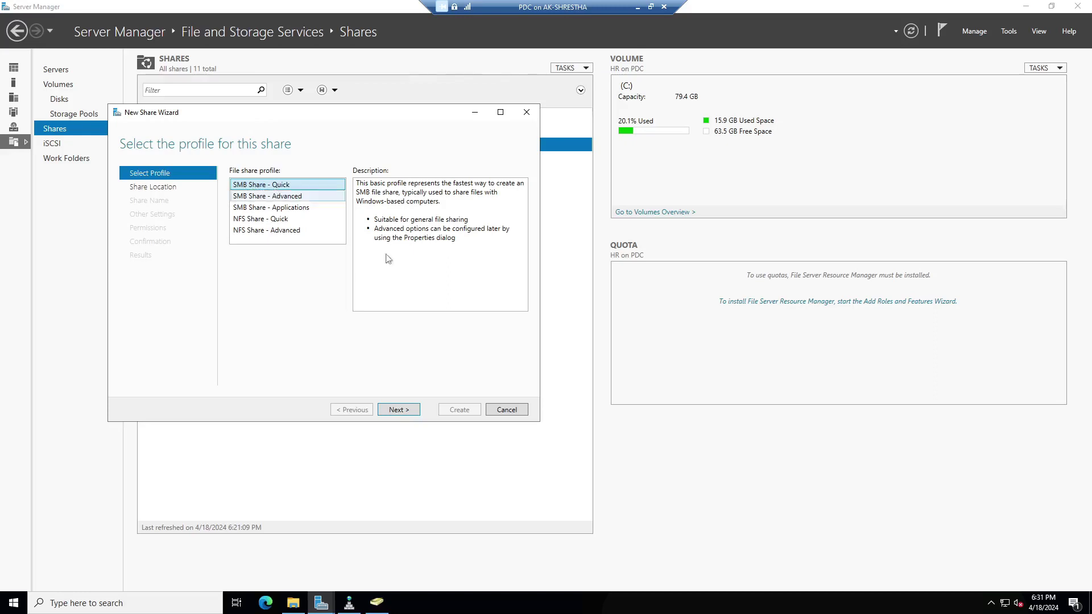
click(399, 410)
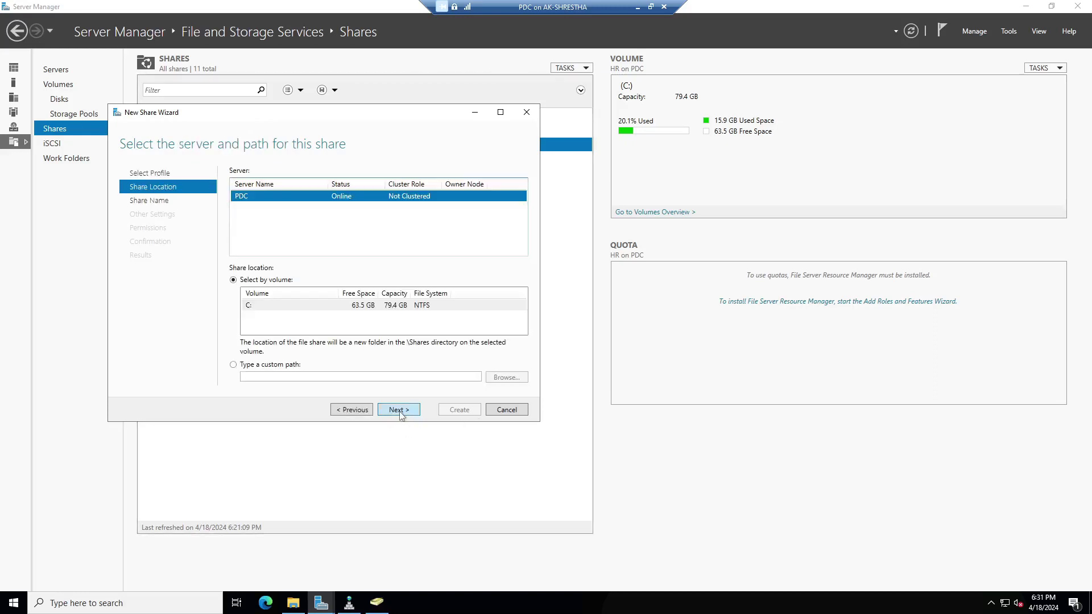
drag(424, 118, 711, 96)
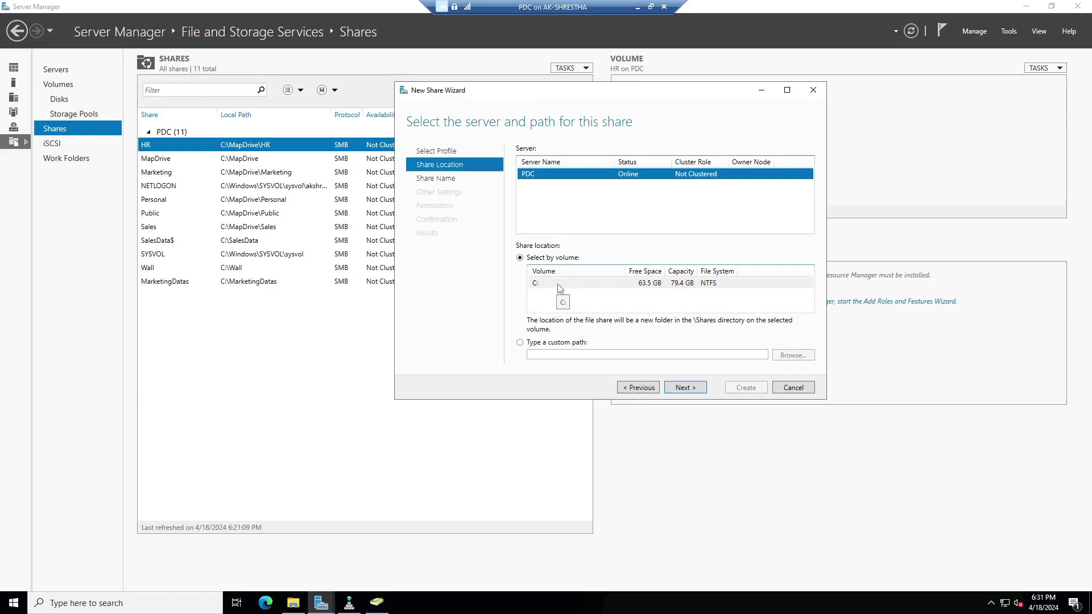
Use a newly created folder C:\MarketingDatas1 as the share's custom path.
click(520, 343)
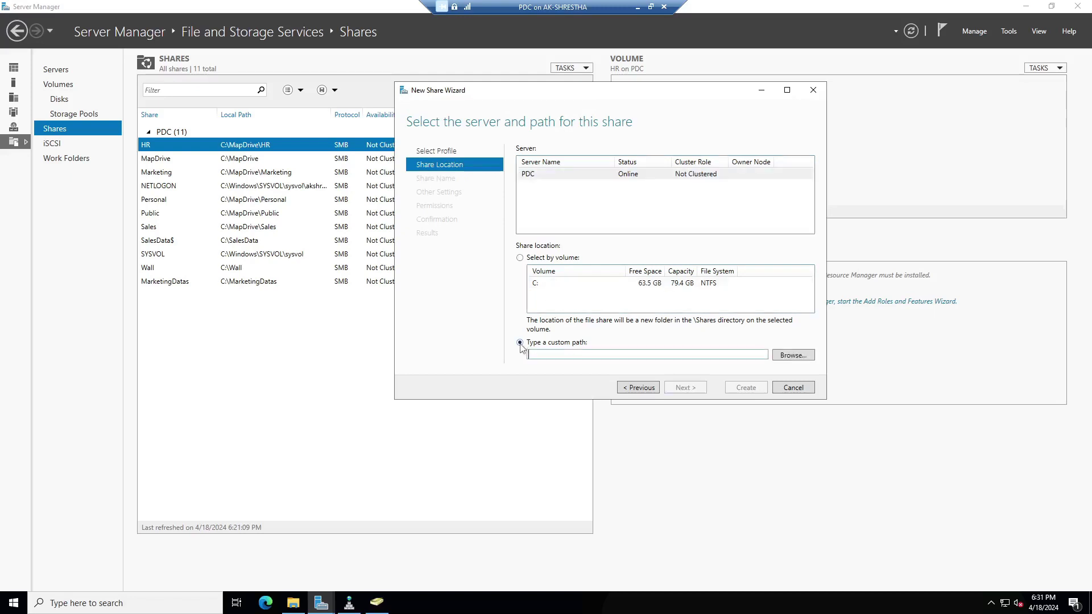
click(795, 357)
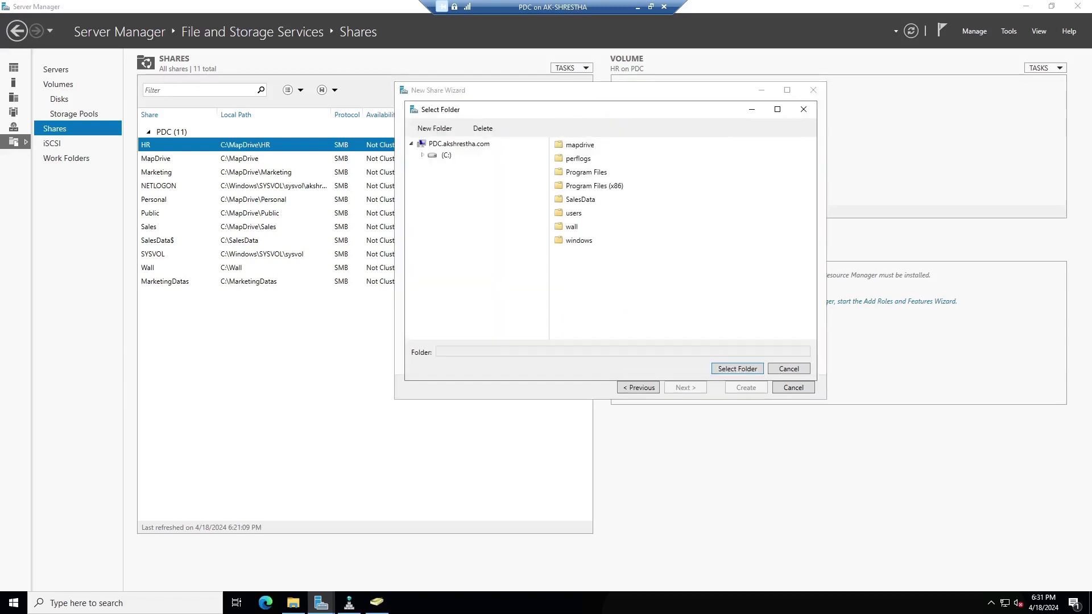
click(446, 156)
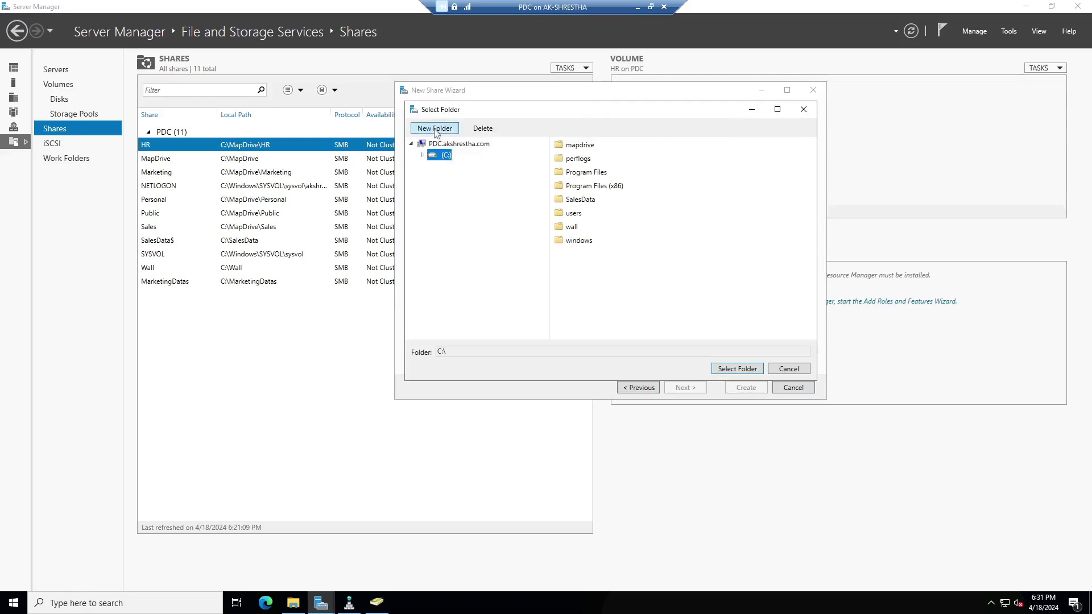
click(435, 130)
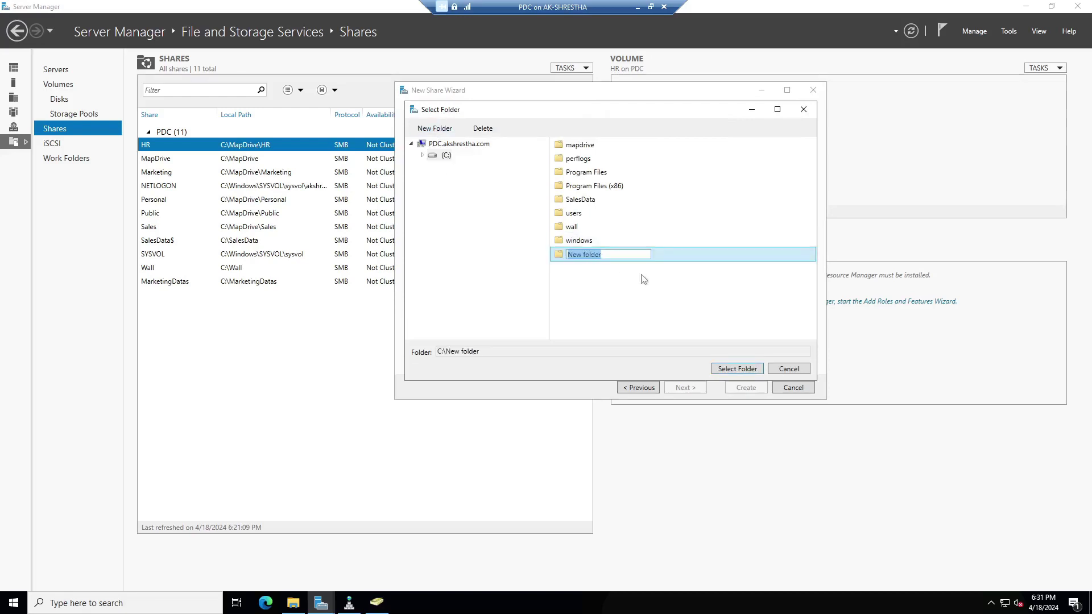
text(MarketingDatas1)
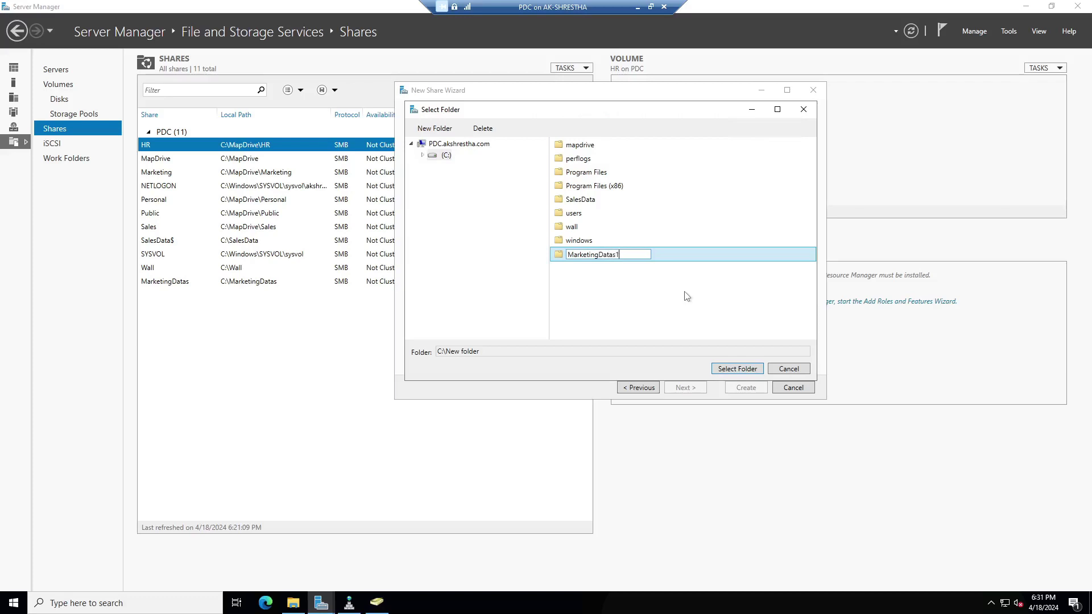
key(Return)
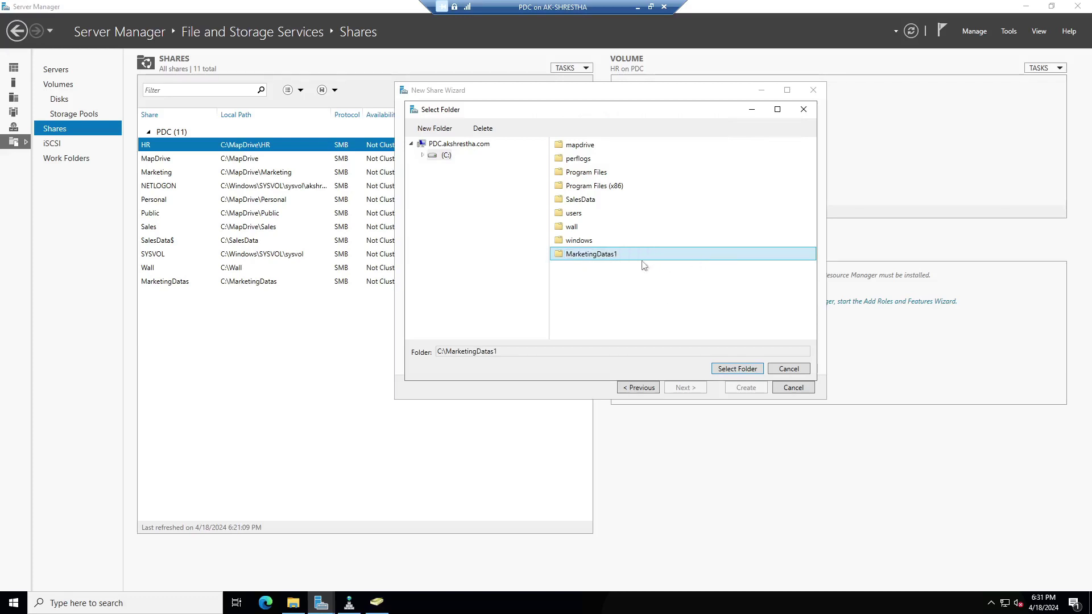
click(739, 369)
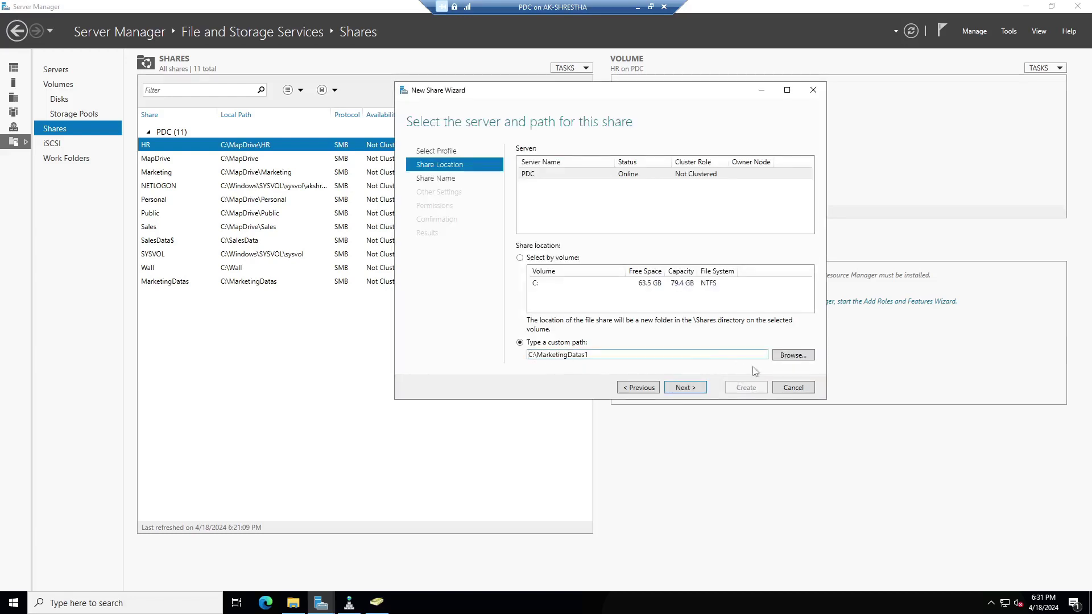
click(683, 389)
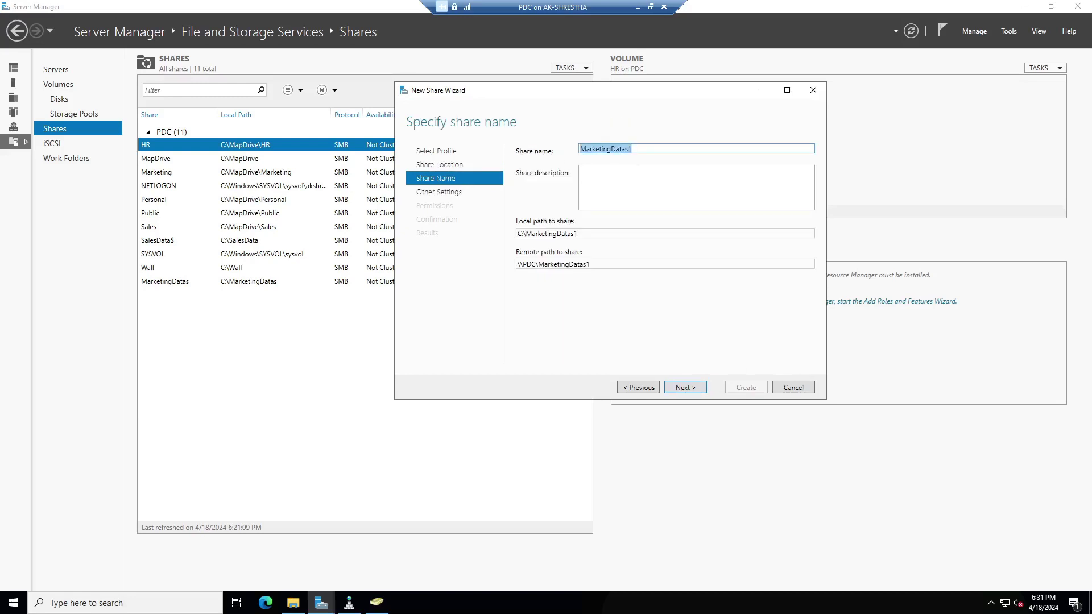
Reuse MarketingDatas1 as the share description and copy the remote path \\PDC\MarketingDatas1.
key(Tab)
text(MarketingDatas1)
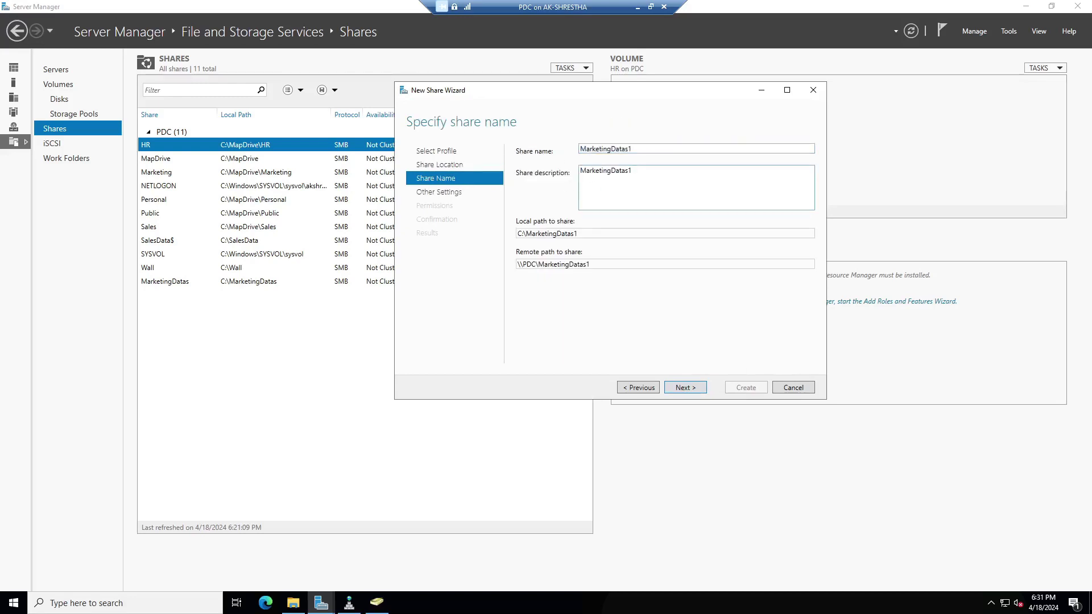
key(Tab)
key(Tab)
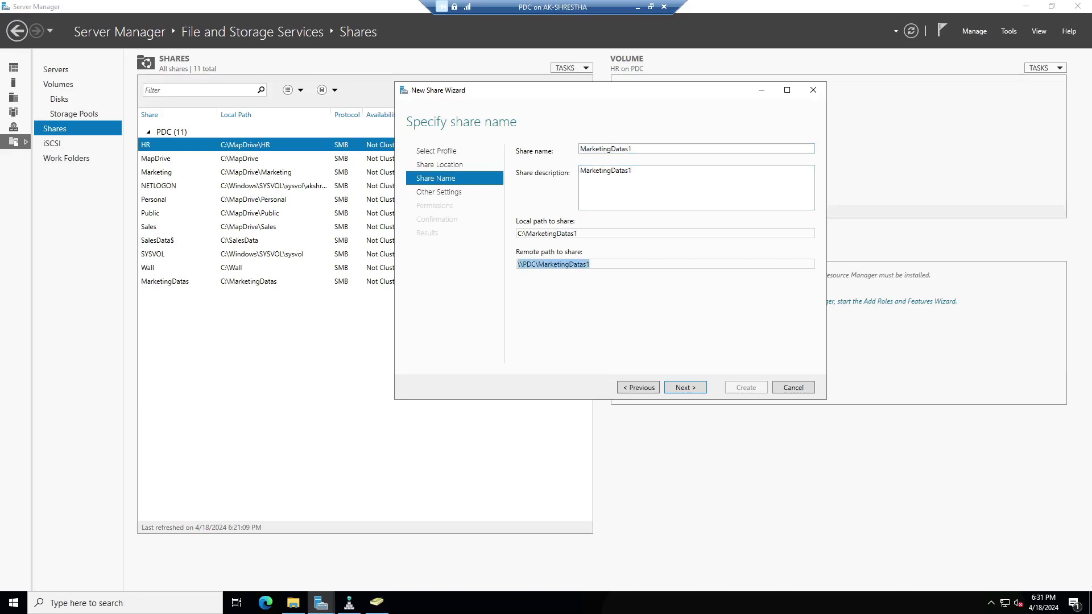
right_click(528, 267)
click(541, 285)
click(685, 388)
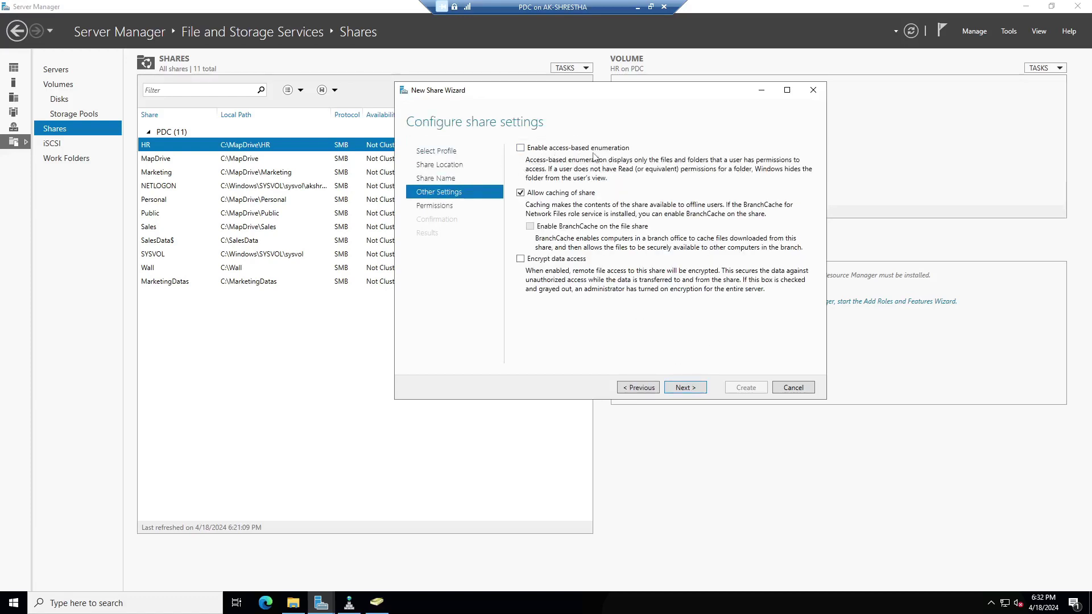
Enable access-based enumeration on the MarketingDatas1 share and continue to permissions.
click(521, 149)
click(695, 390)
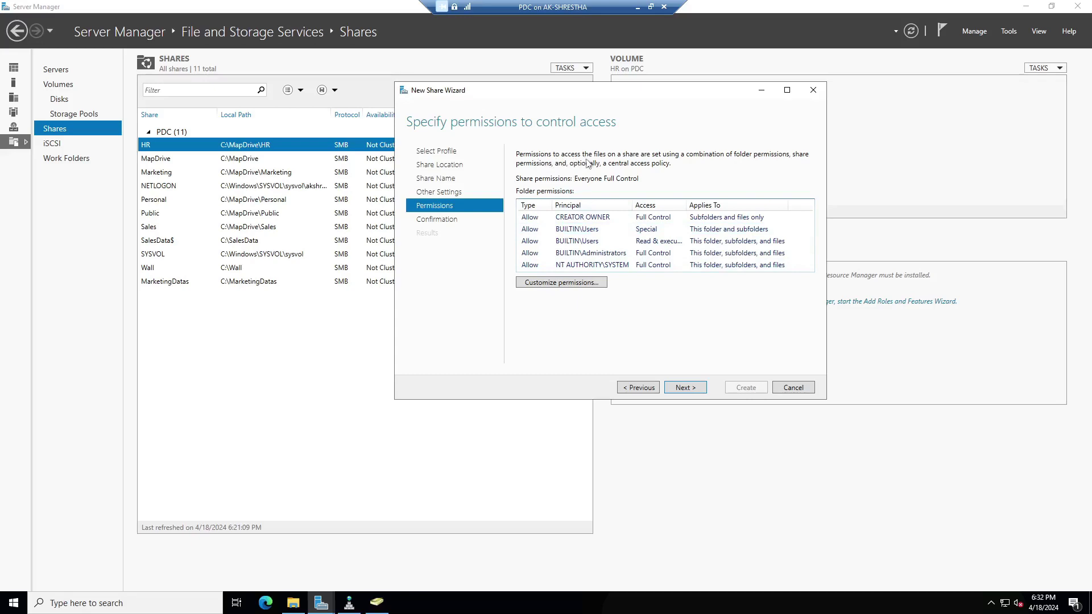
Open the folder's advanced security settings and attempt removing the inherited Users entries.
click(569, 289)
drag(517, 152, 707, 109)
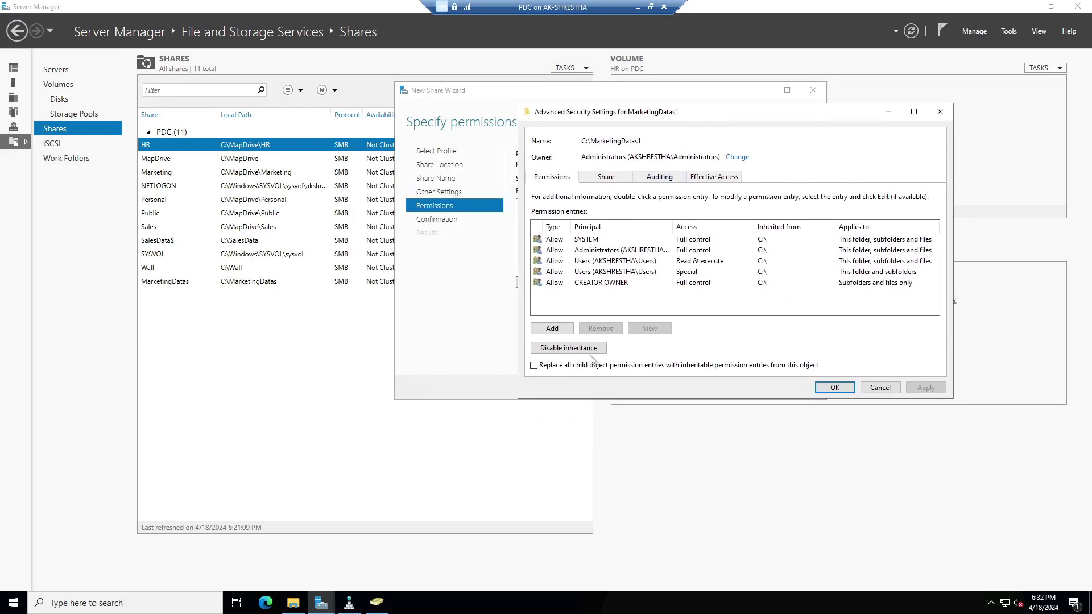
click(602, 272)
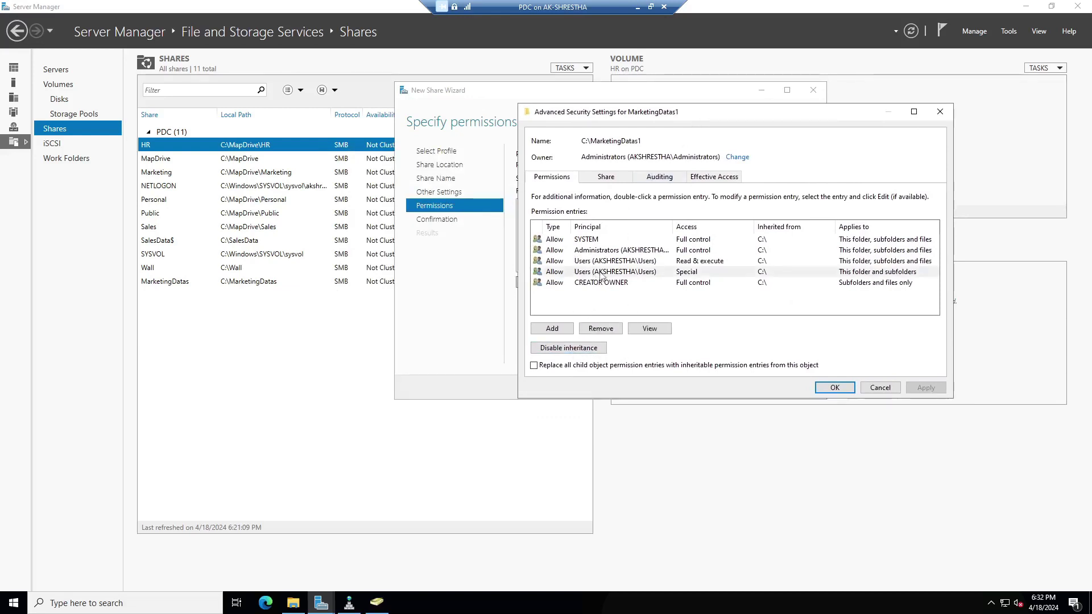
click(605, 263)
click(606, 273)
click(605, 263)
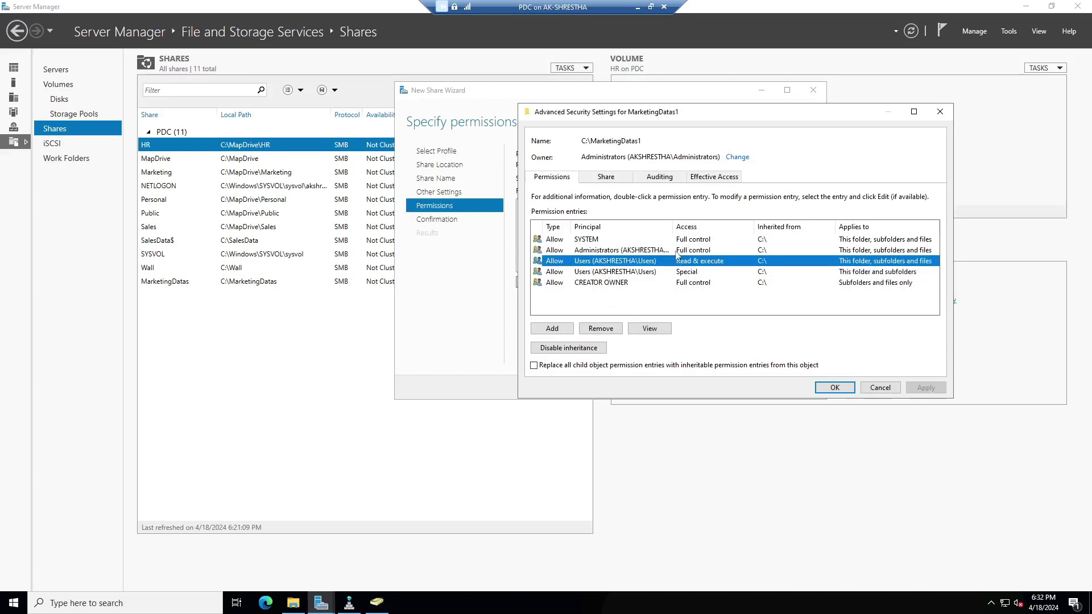
drag(704, 115, 614, 131)
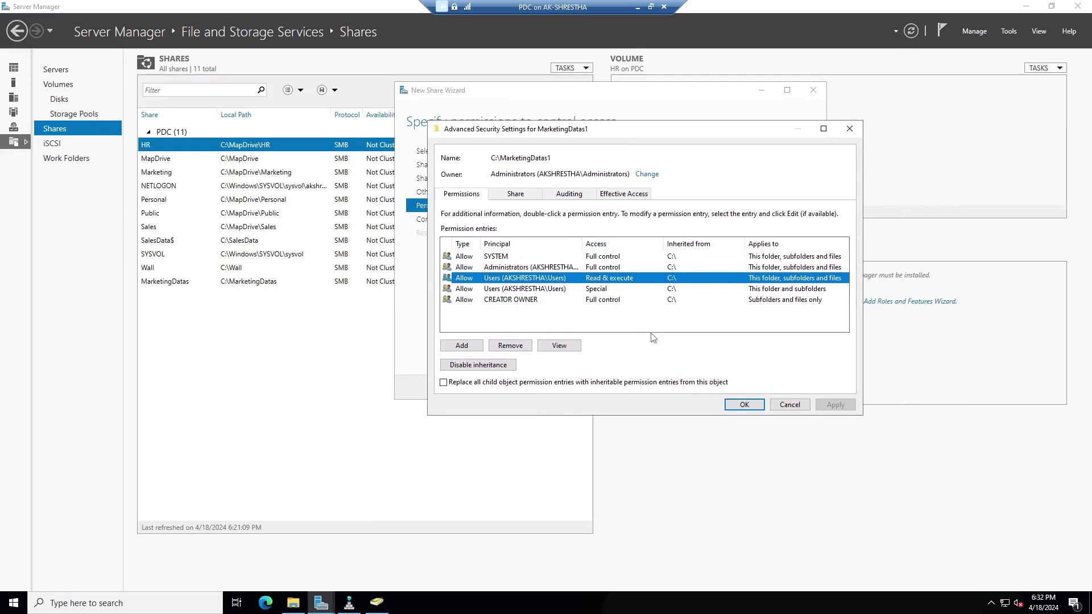
click(523, 290)
click(523, 346)
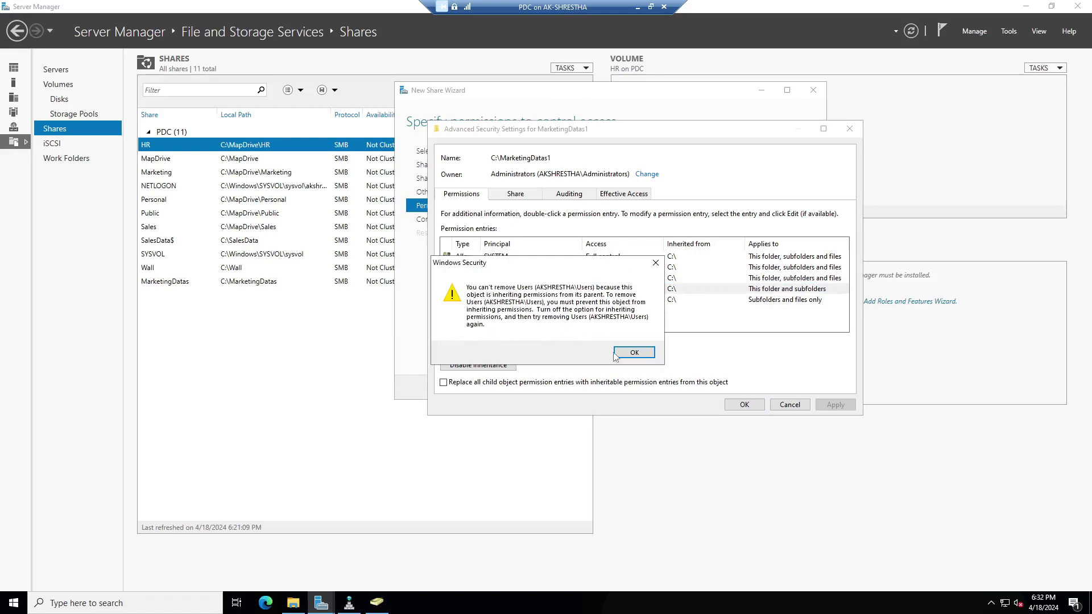
click(633, 353)
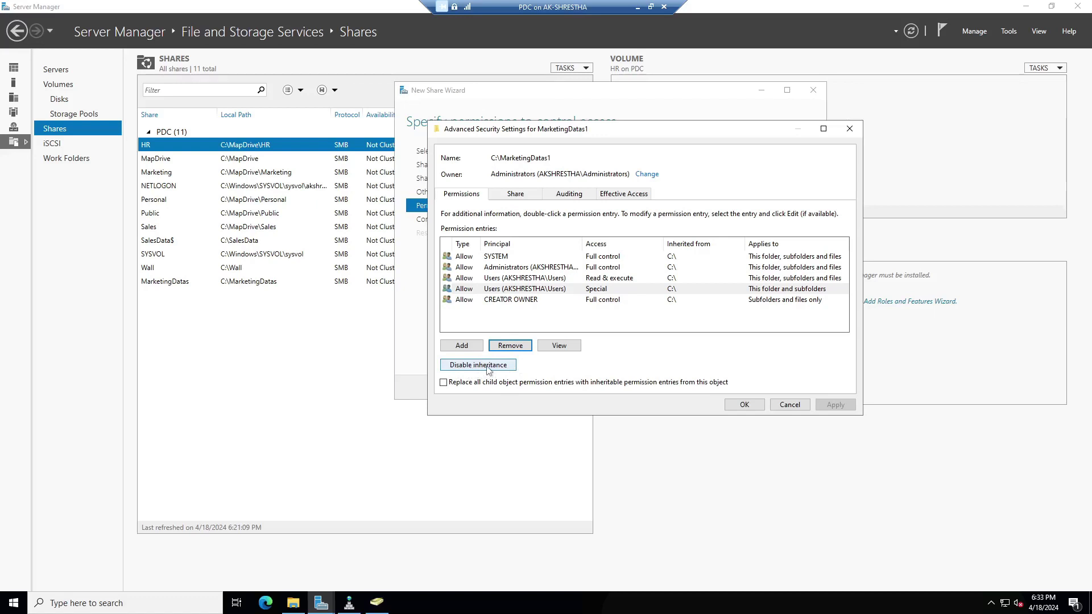
Disable inheritance, convert to explicit permissions, and remove both Users entries.
click(488, 367)
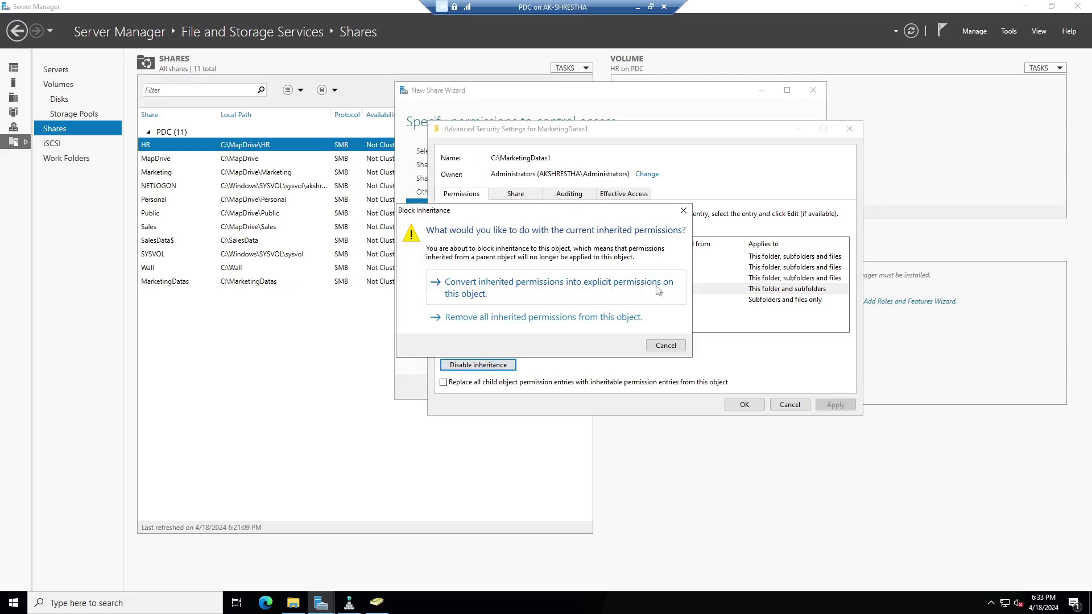
click(532, 296)
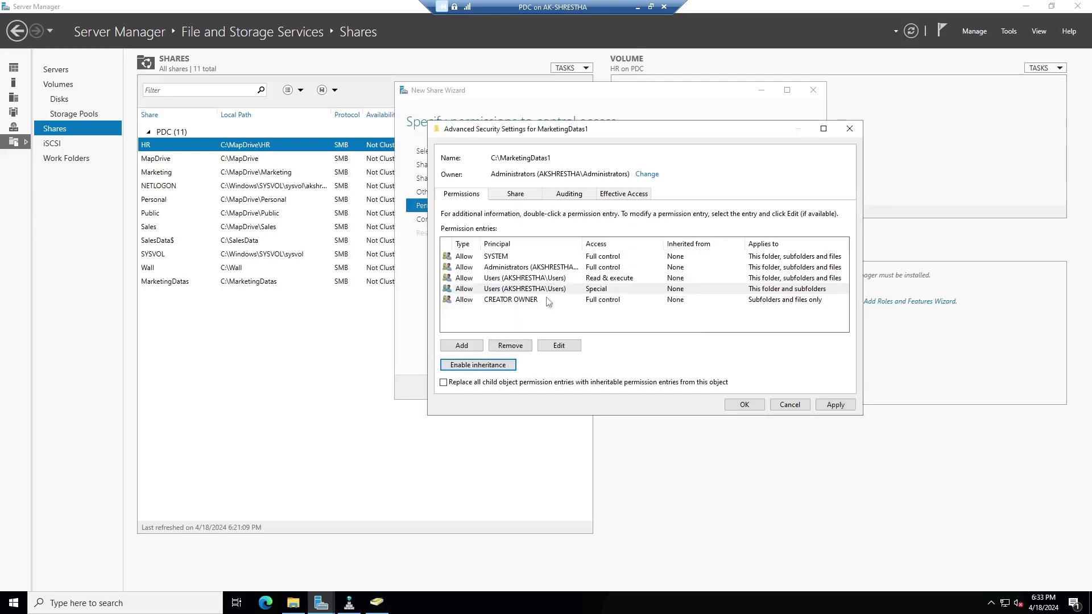
click(510, 292)
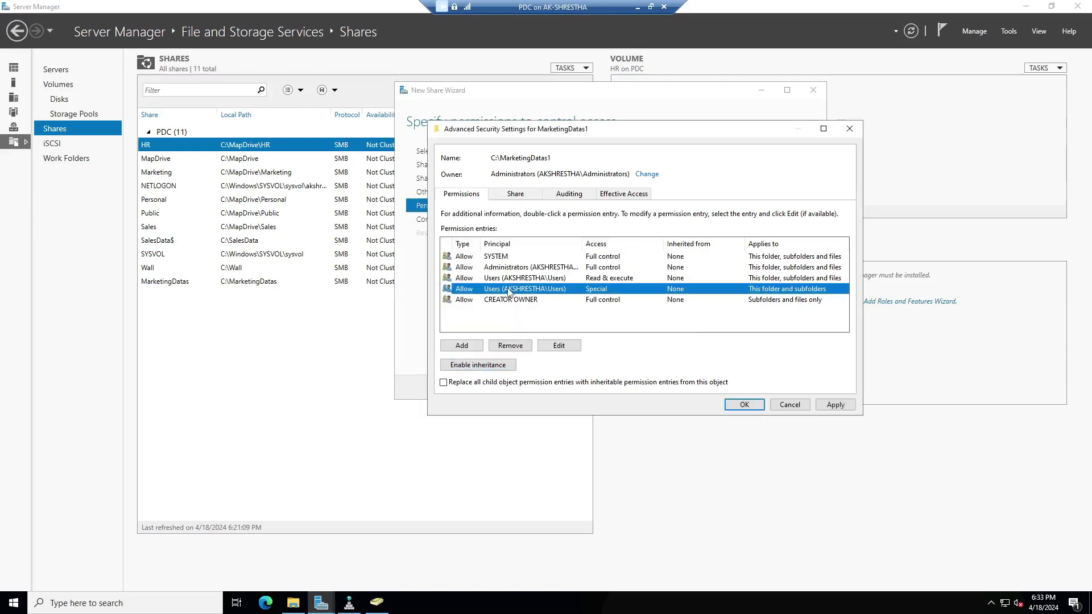
click(510, 345)
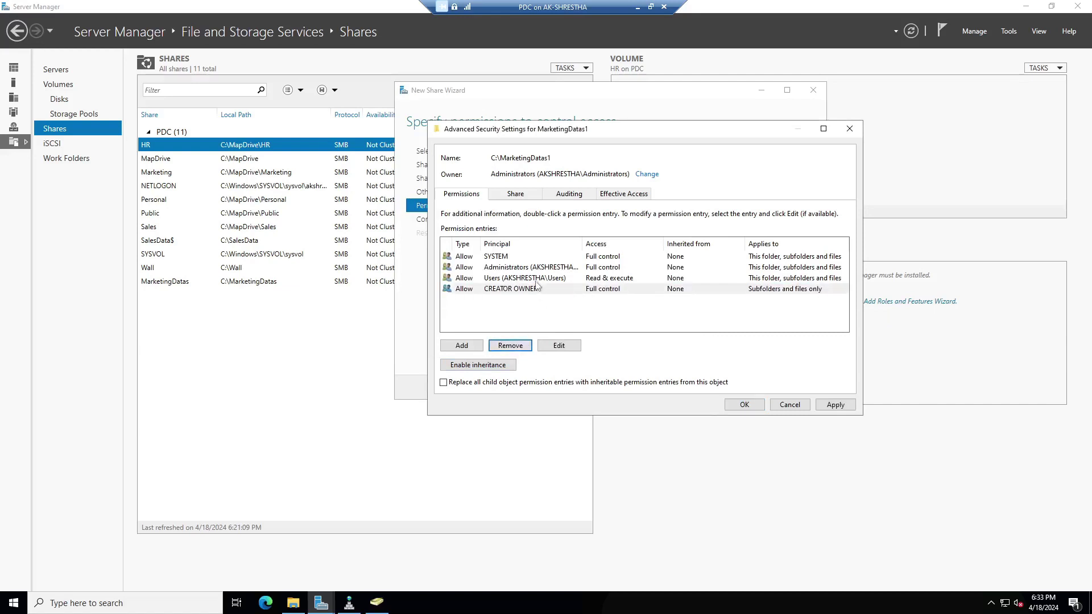
click(539, 278)
click(510, 345)
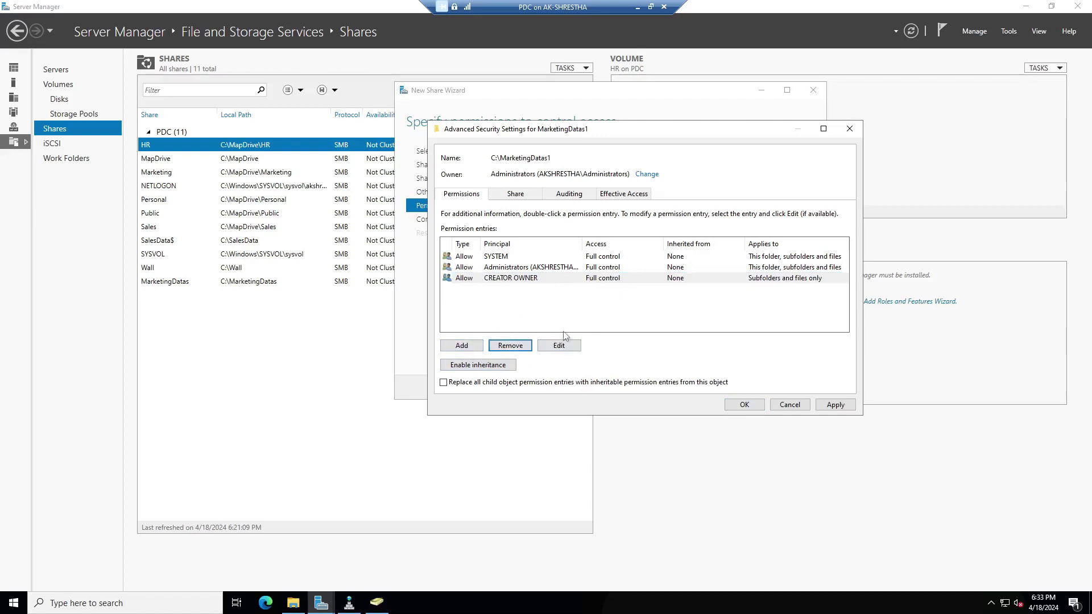
Add a Marketing_Group entry granting read access plus Create folders / append data.
click(461, 345)
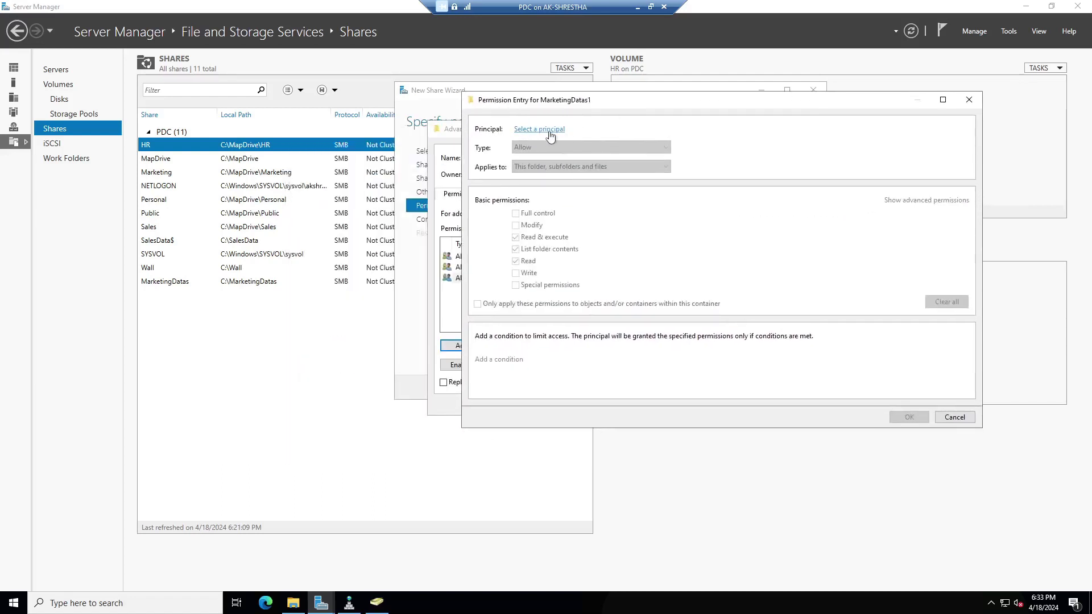
click(550, 130)
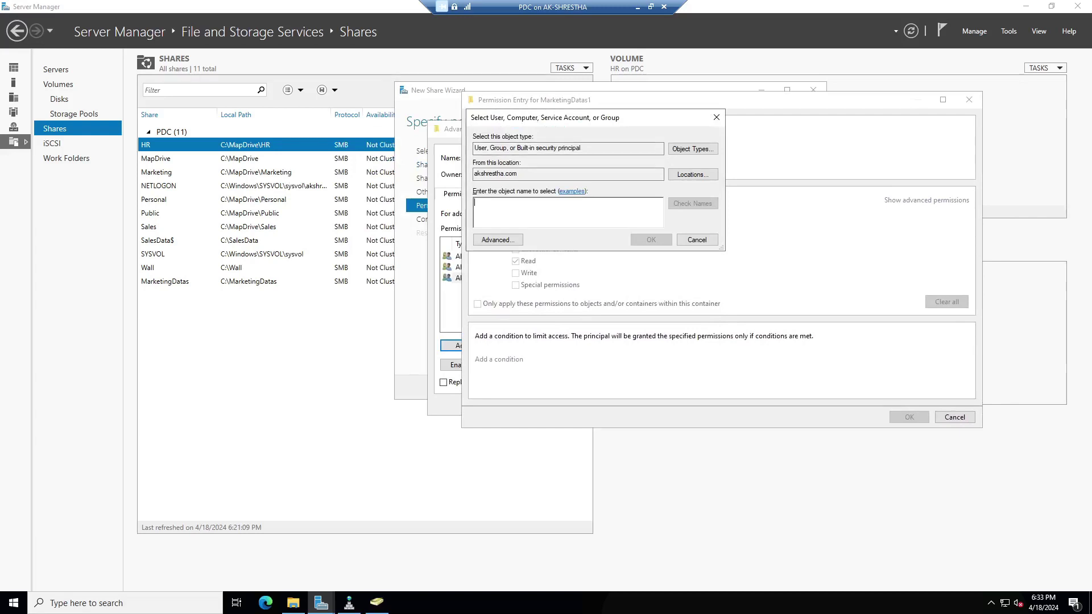
text(marke)
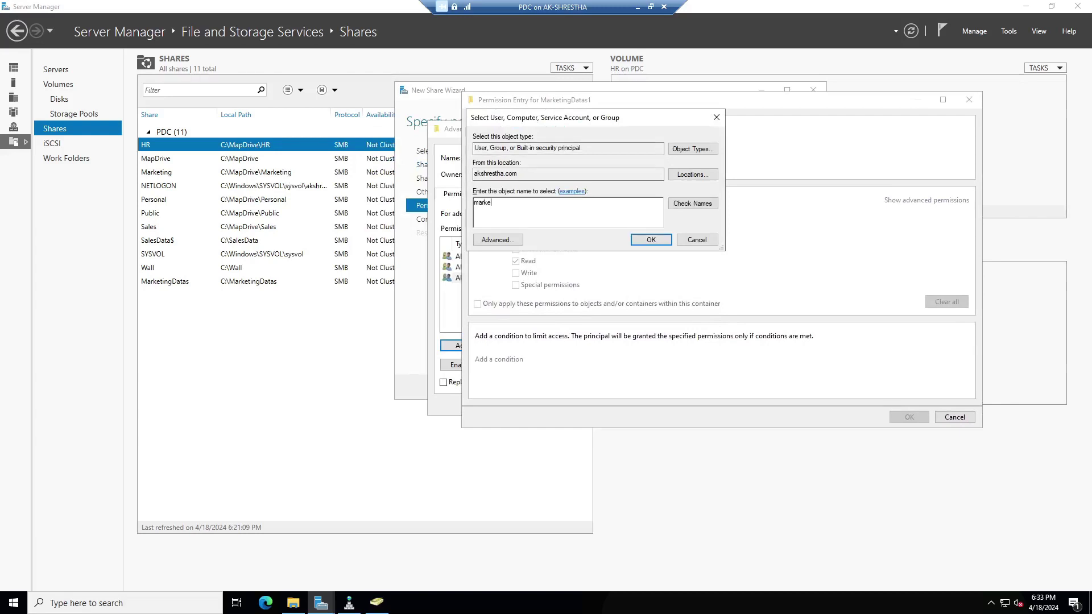
click(692, 203)
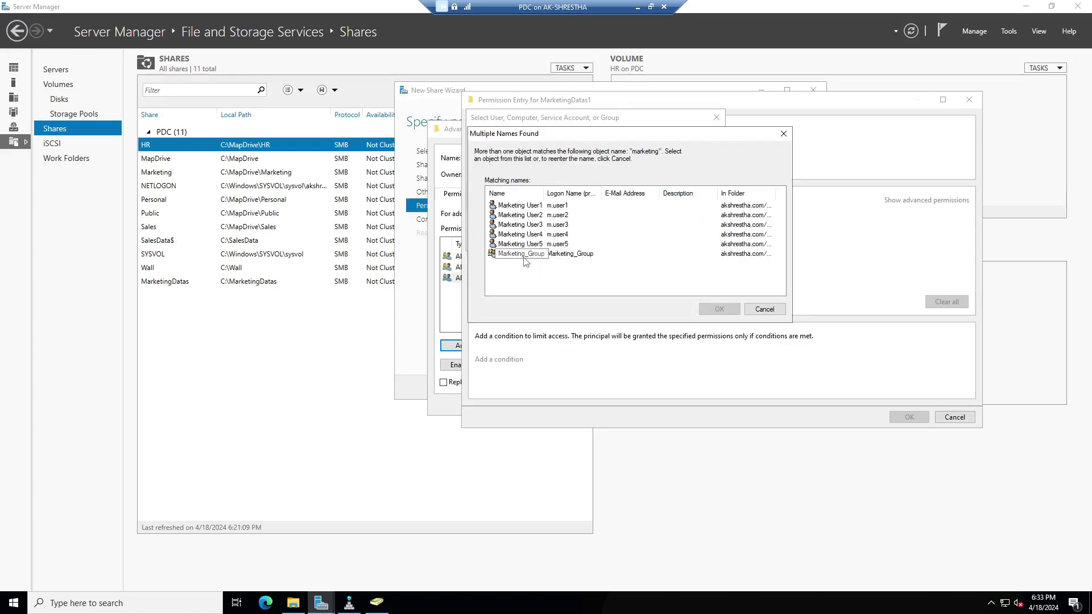
click(527, 256)
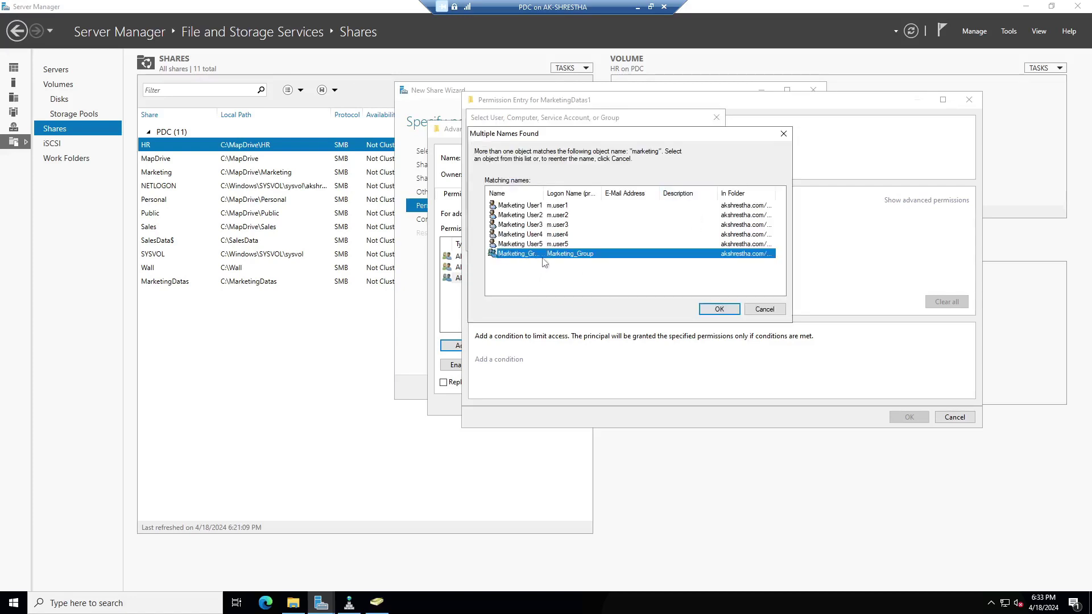
drag(544, 193, 615, 193)
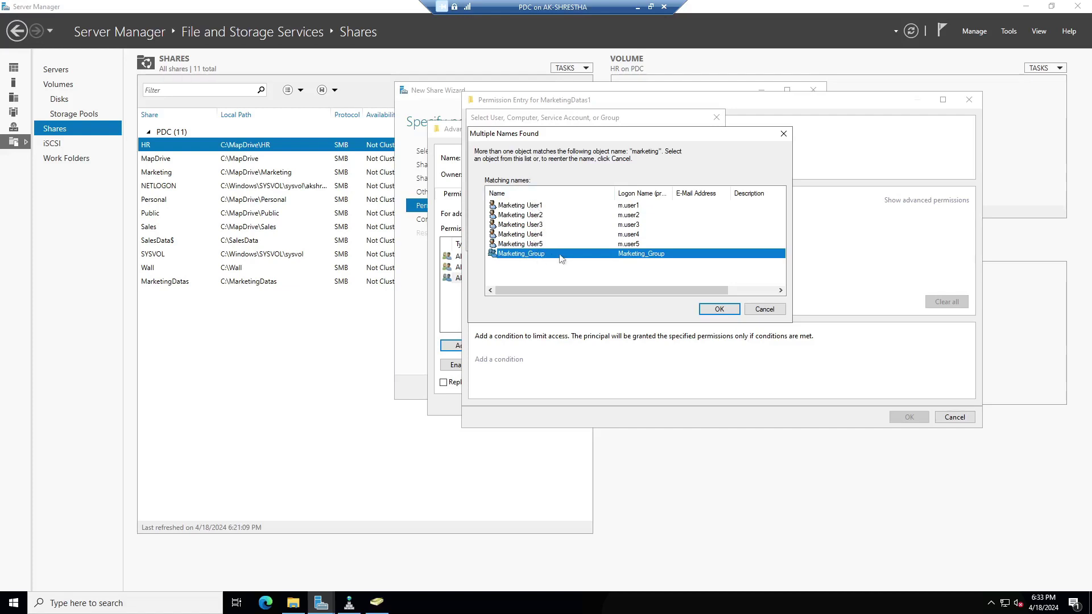
click(722, 312)
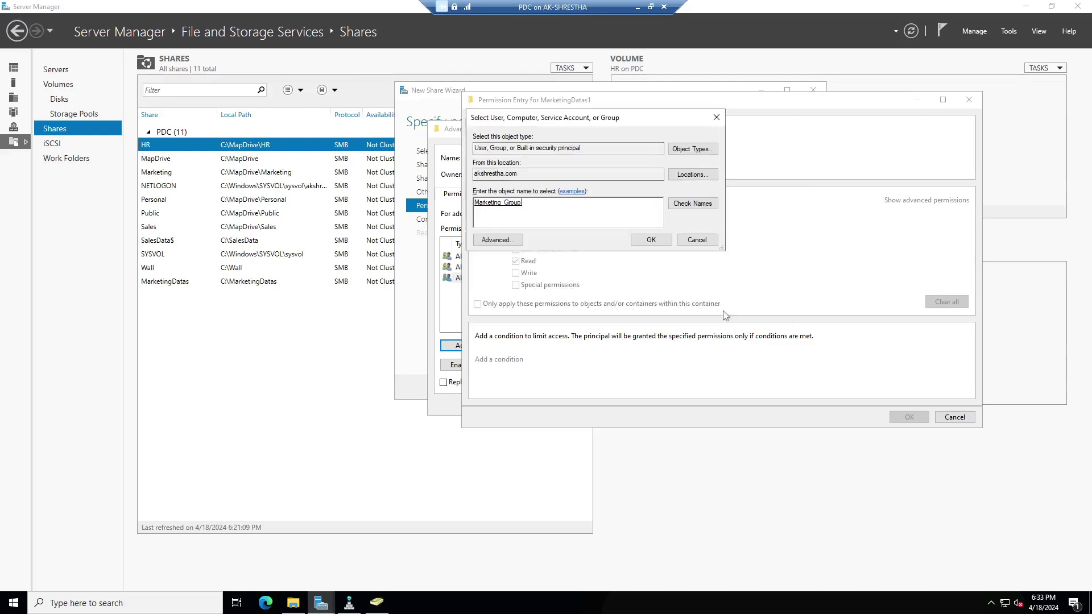
click(655, 241)
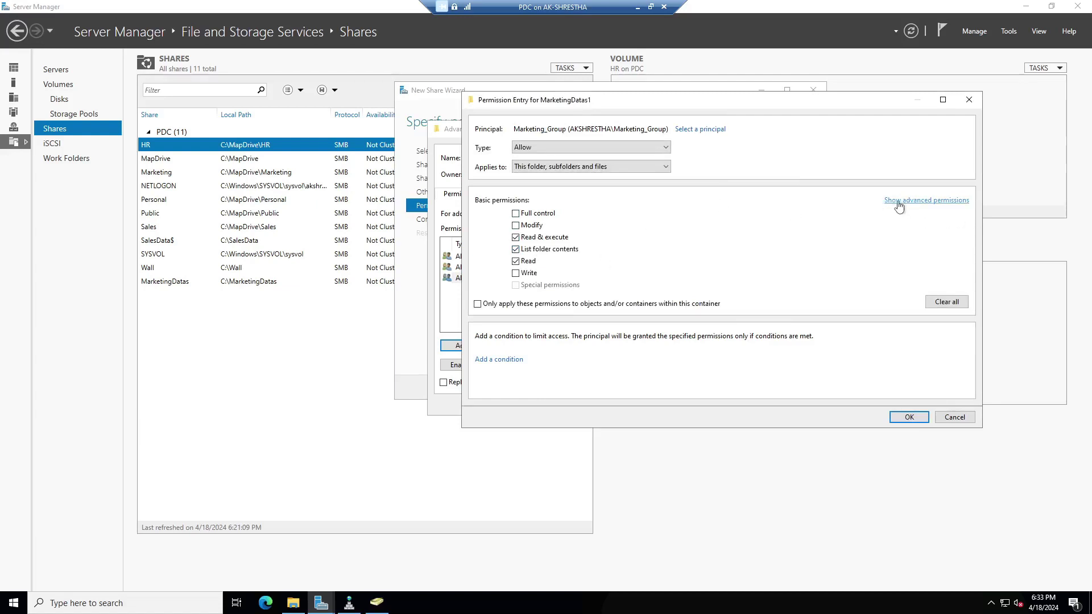
click(938, 201)
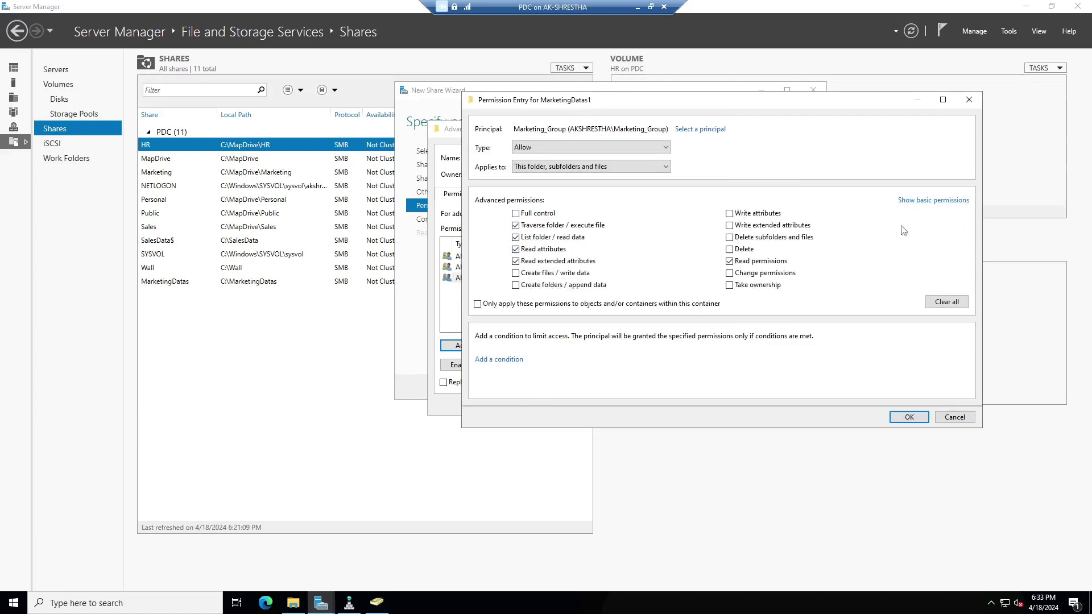
click(517, 286)
click(910, 418)
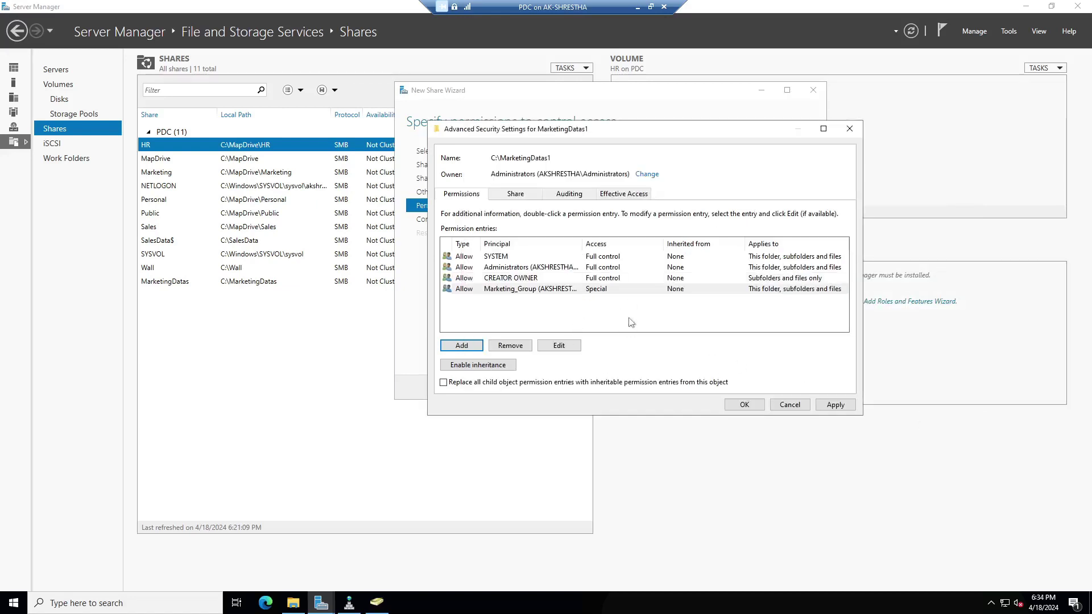
Apply the folder permissions and finish the wizard to create the MarketingDatas1 share.
click(834, 405)
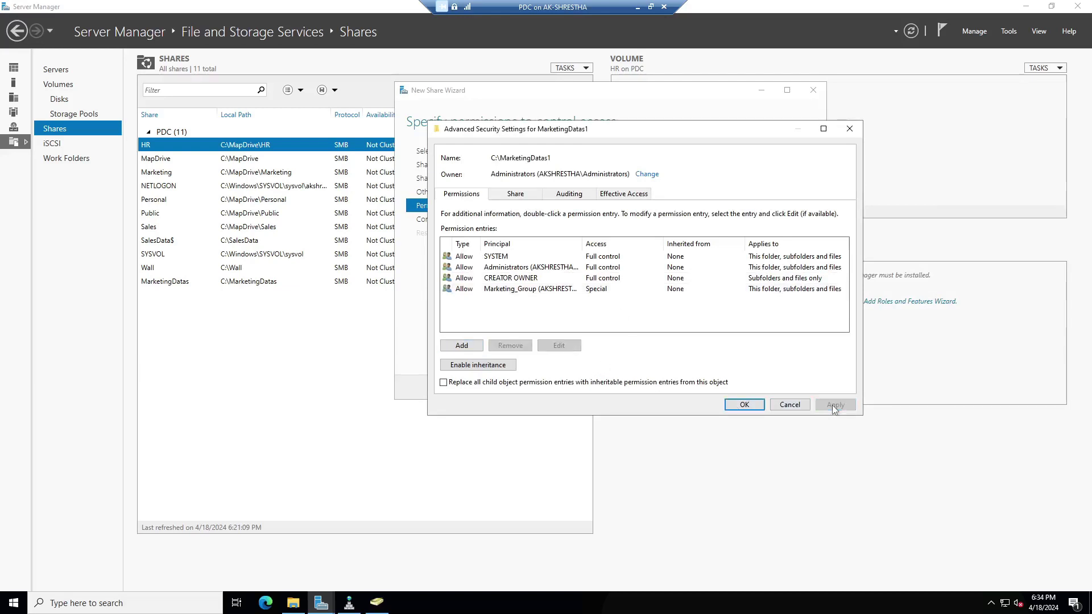
click(744, 405)
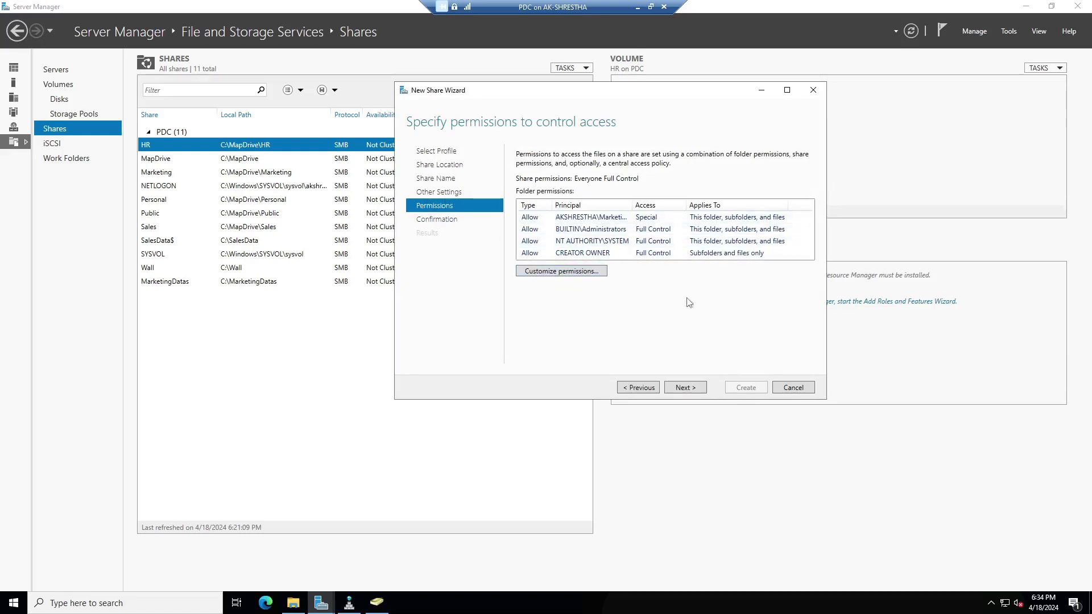
click(685, 388)
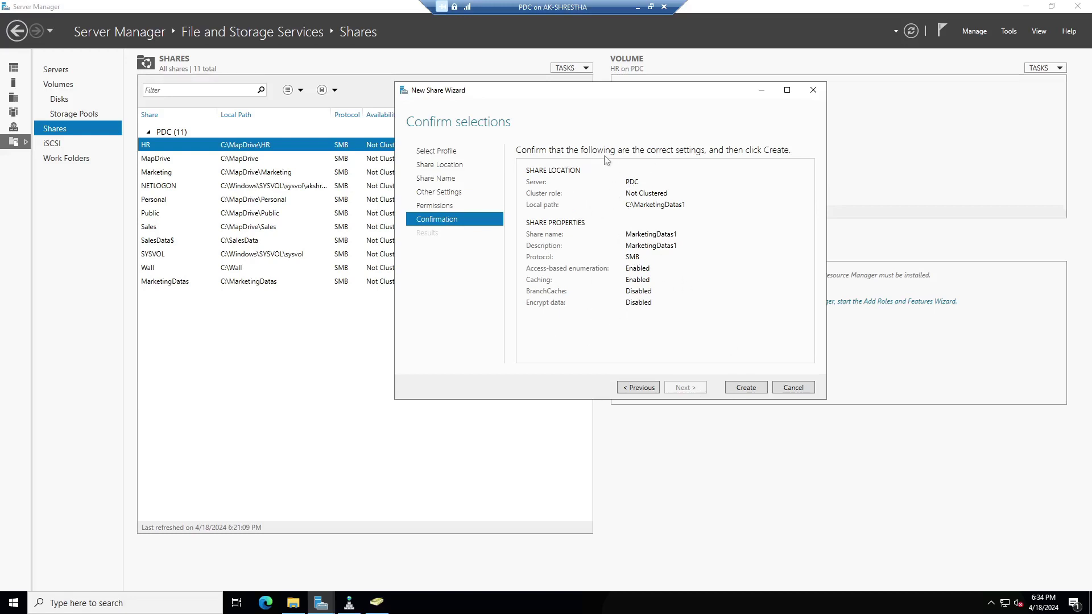
click(746, 390)
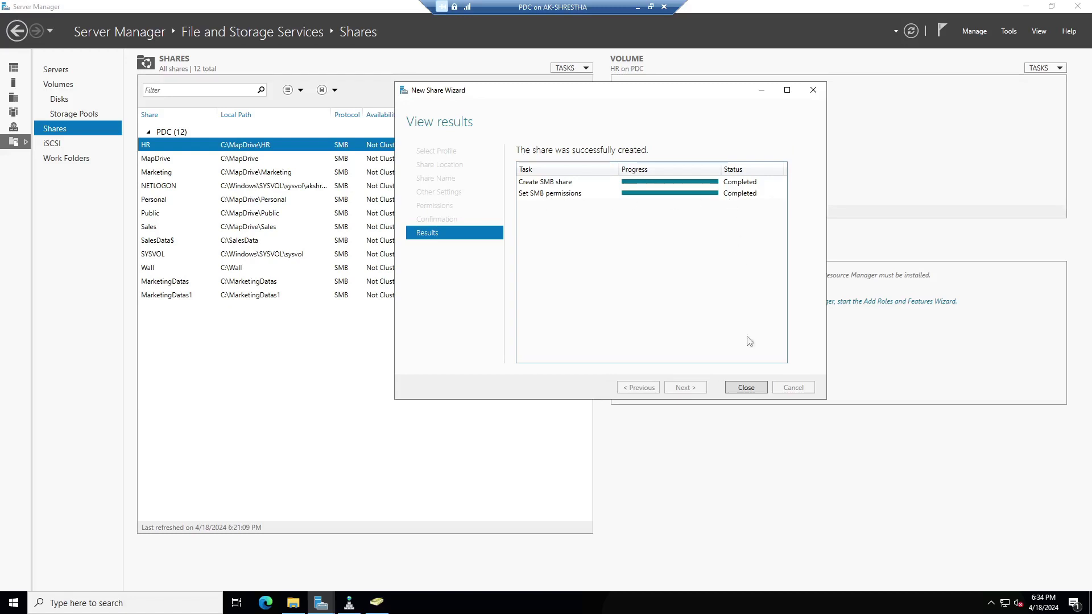
click(746, 388)
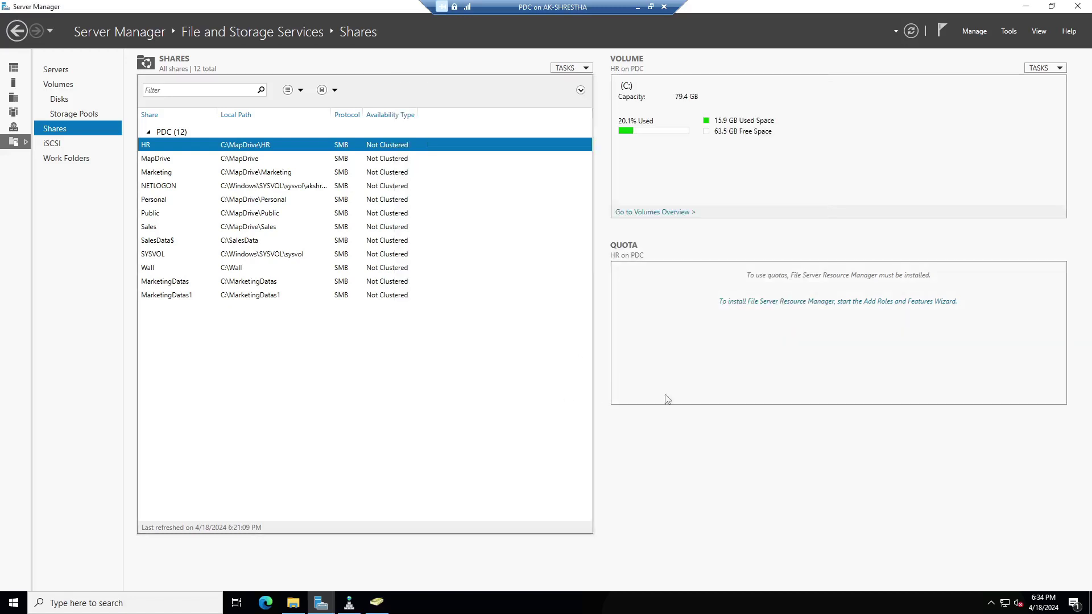
Check the MarketingDatas1 folder on Local Disk (C:) in File Explorer, then return to Server Manager.
click(292, 603)
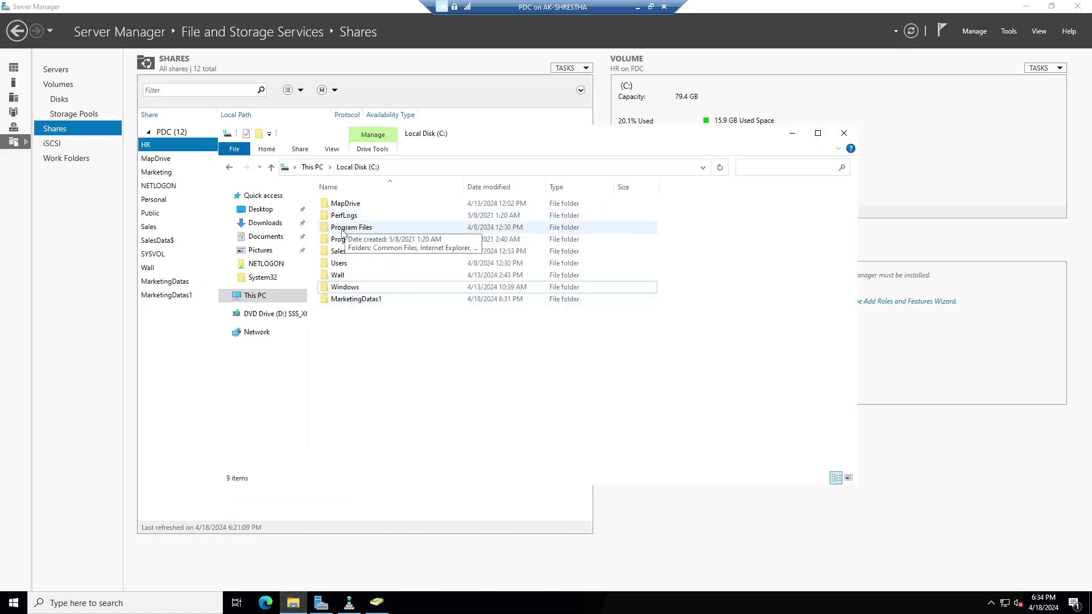
click(349, 303)
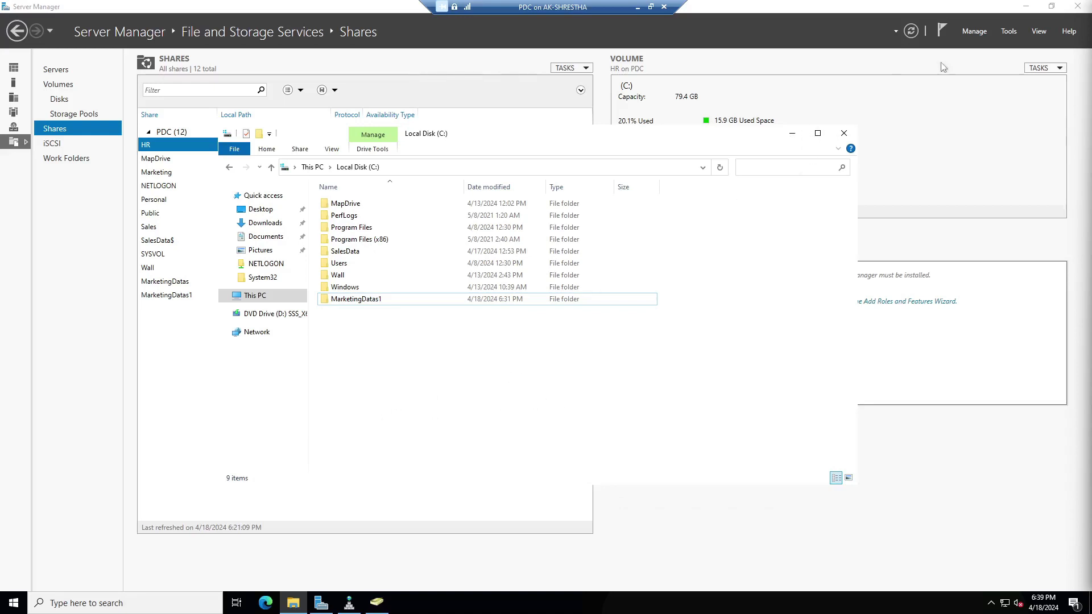
click(353, 302)
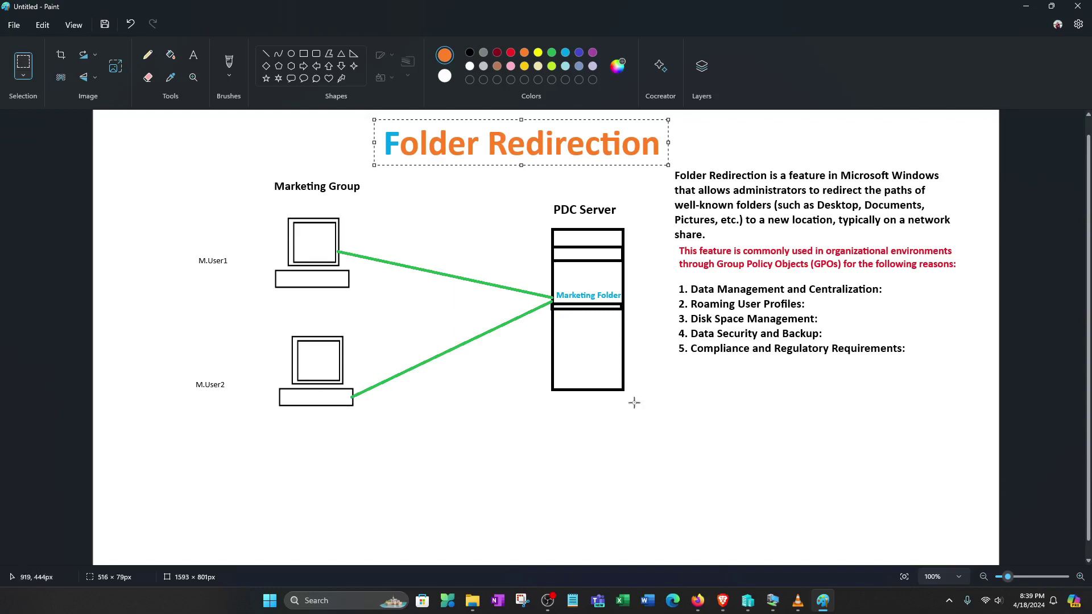
click(1027, 7)
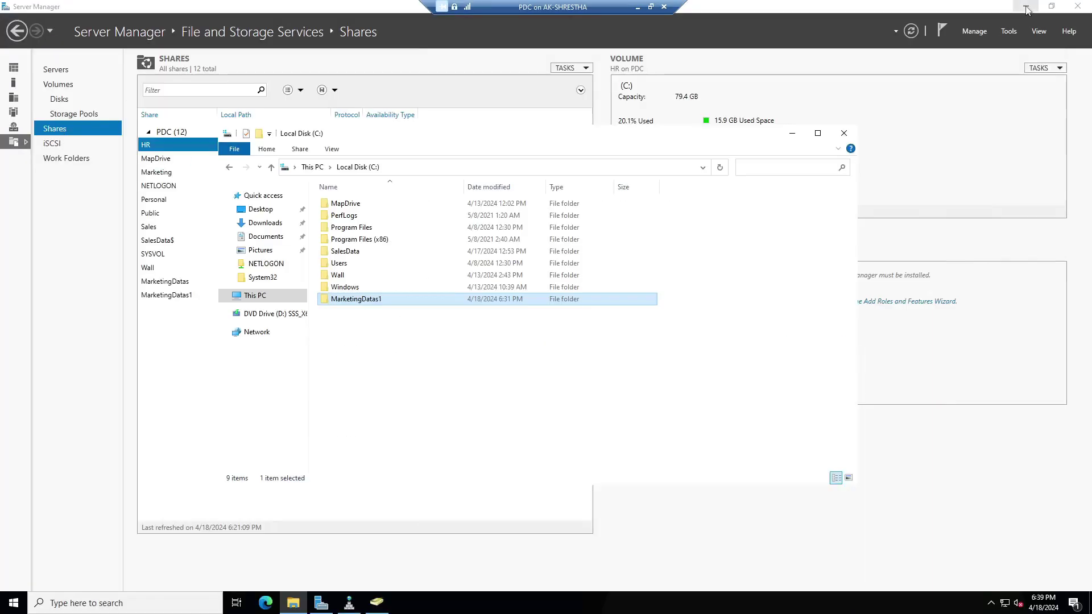
click(791, 134)
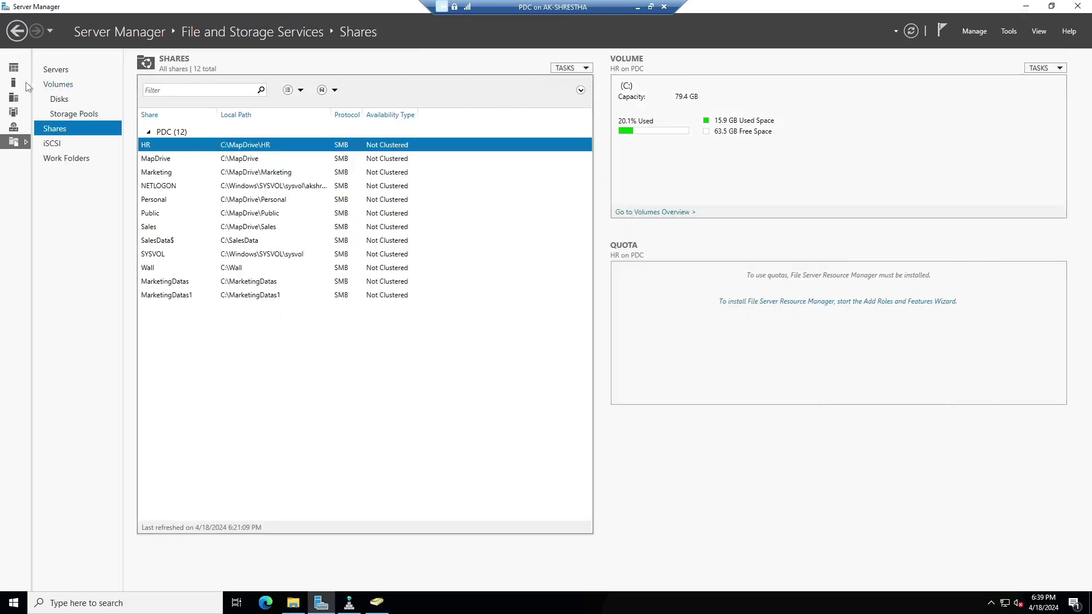
Launch Group Policy Management from the Server Manager dashboard's Tools menu.
click(16, 31)
click(16, 31)
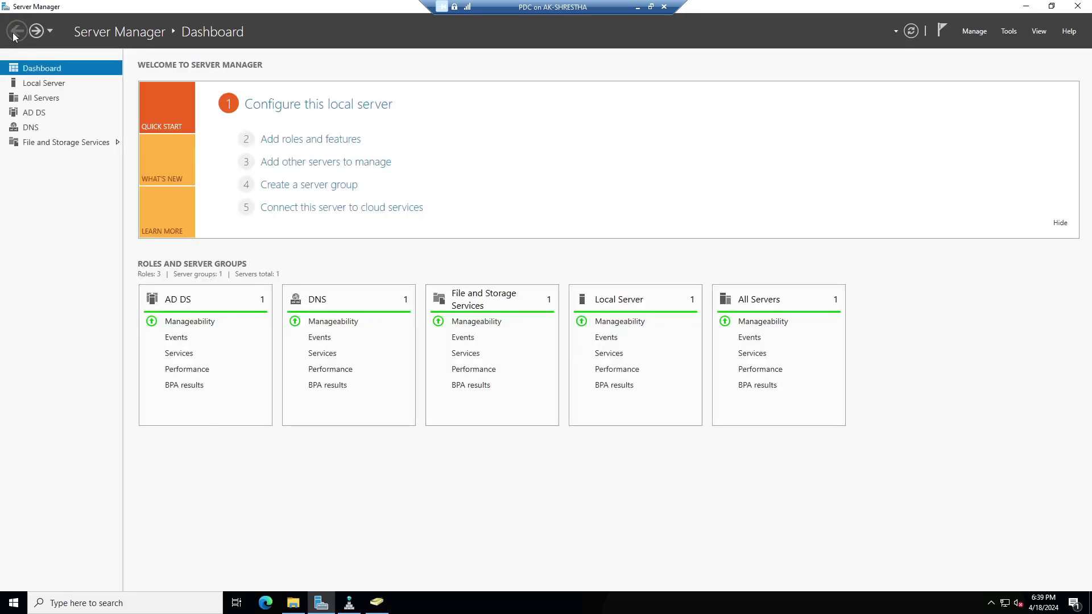
click(1010, 33)
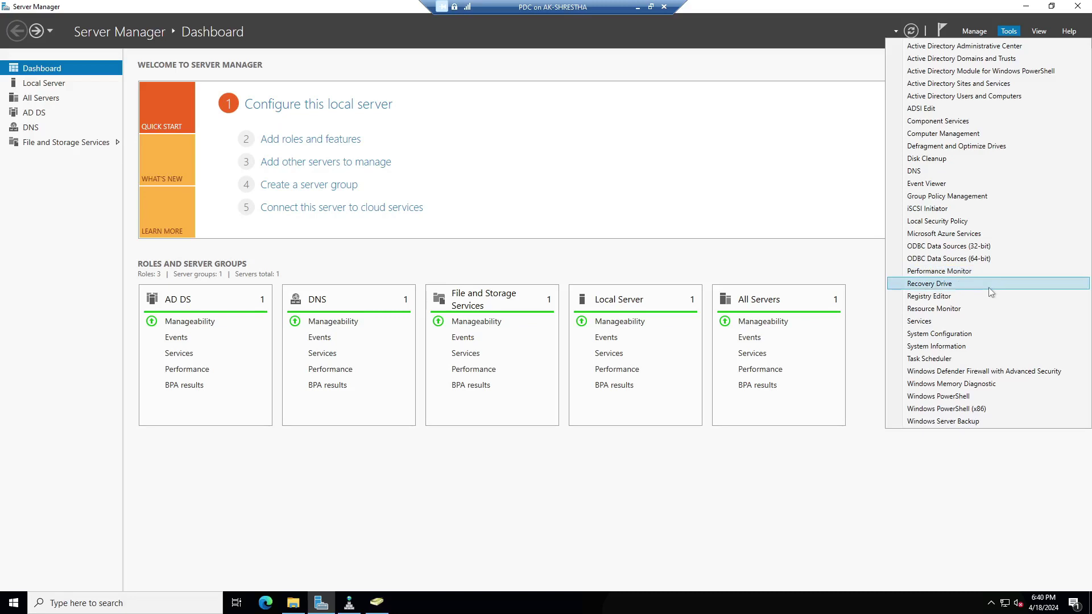
click(968, 196)
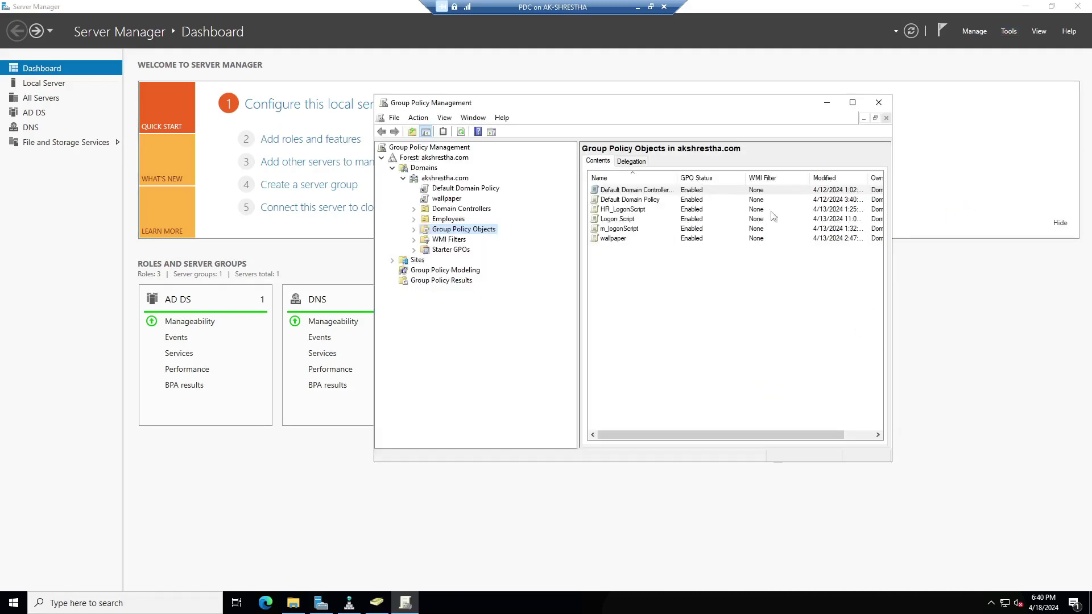
Enlarge the console and view the m_logonScript GPO linked to Employees > Marketing.
drag(660, 102, 590, 78)
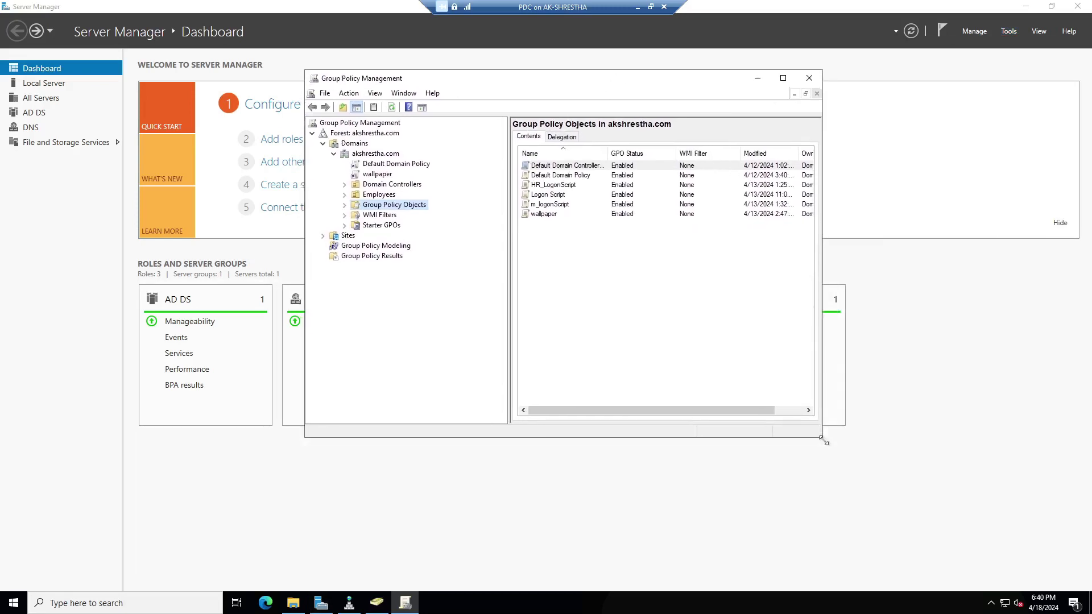
drag(851, 459, 911, 487)
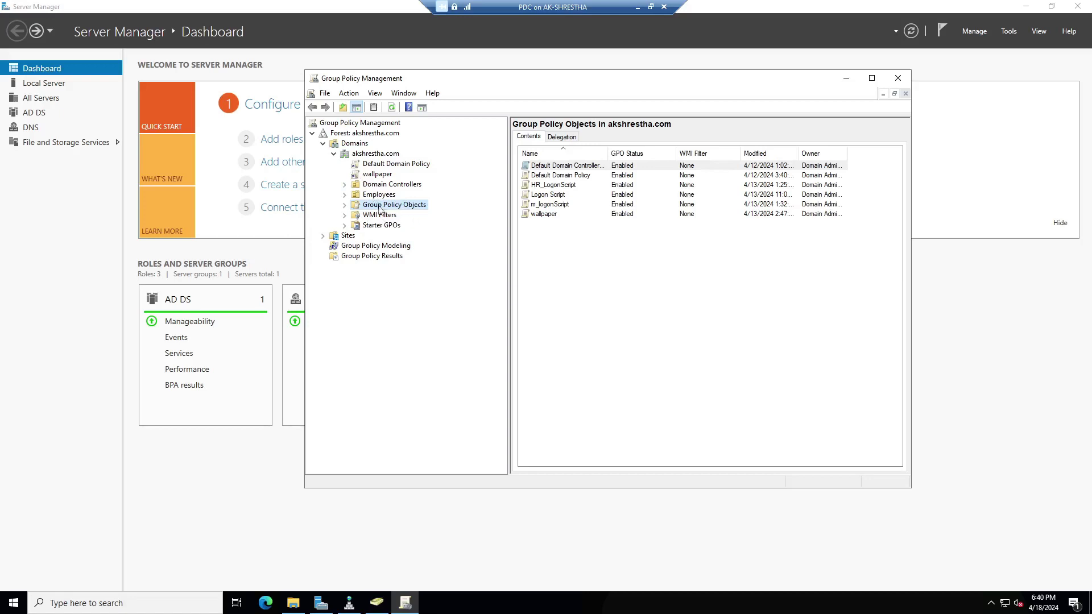
click(344, 195)
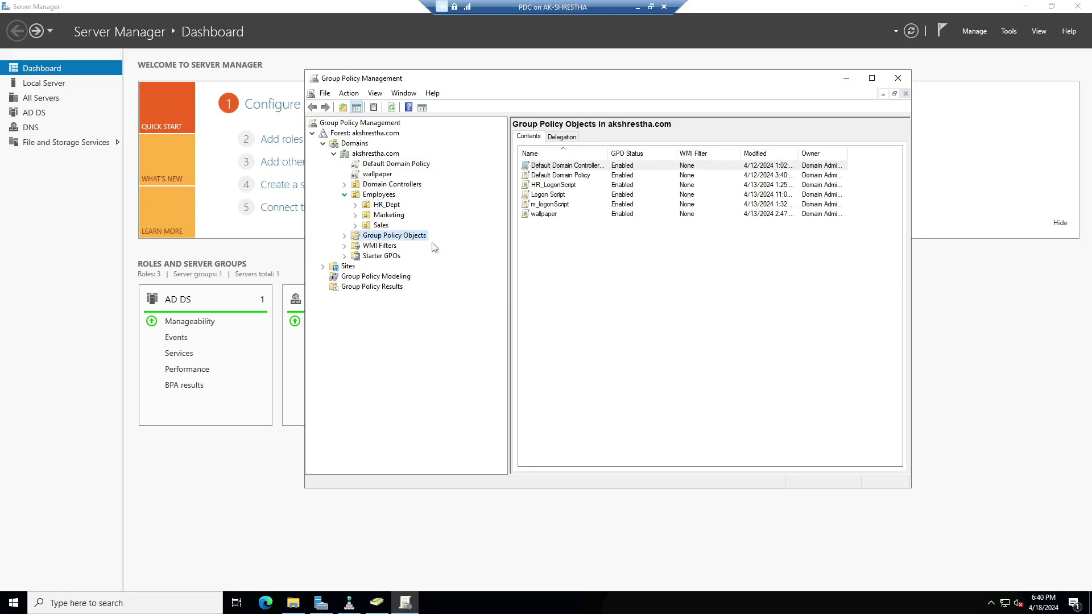
click(390, 216)
click(355, 215)
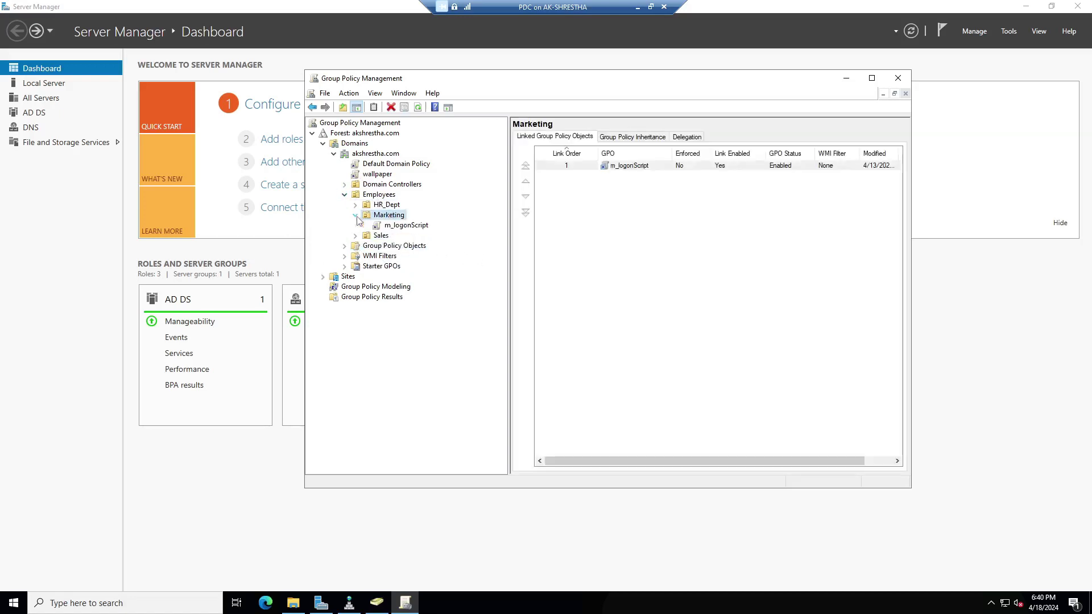
click(356, 215)
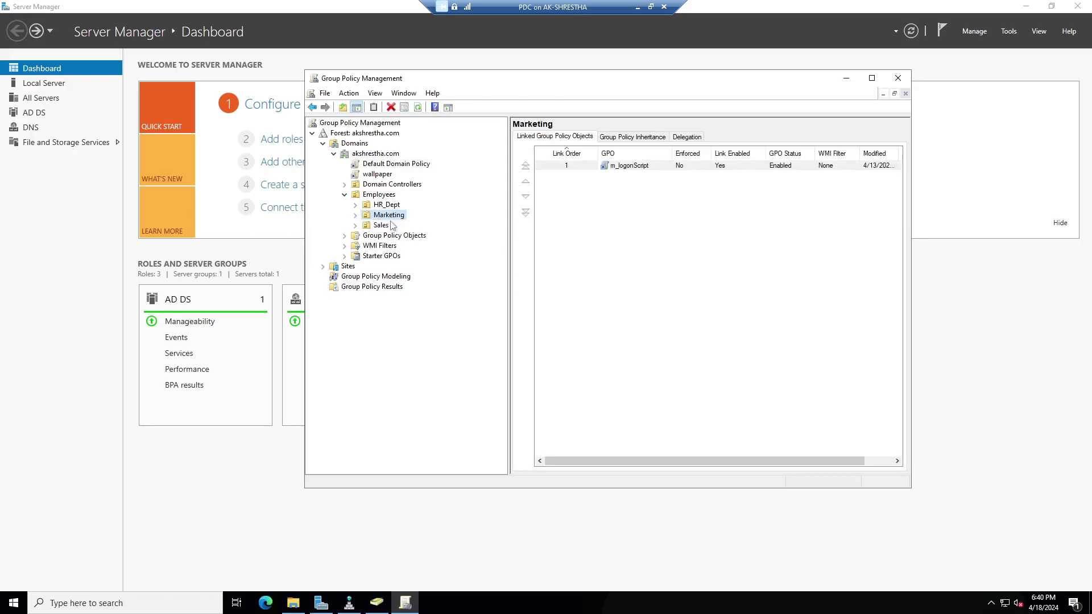
Create a new GPO named 'Folder RD' and link it to the Marketing OU.
right_click(393, 219)
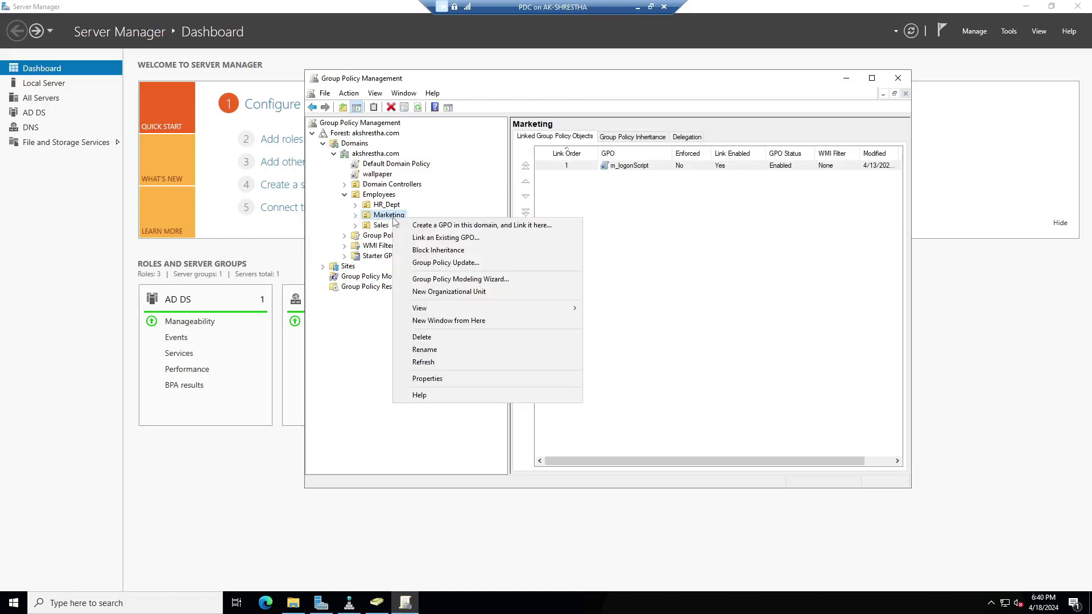
click(455, 225)
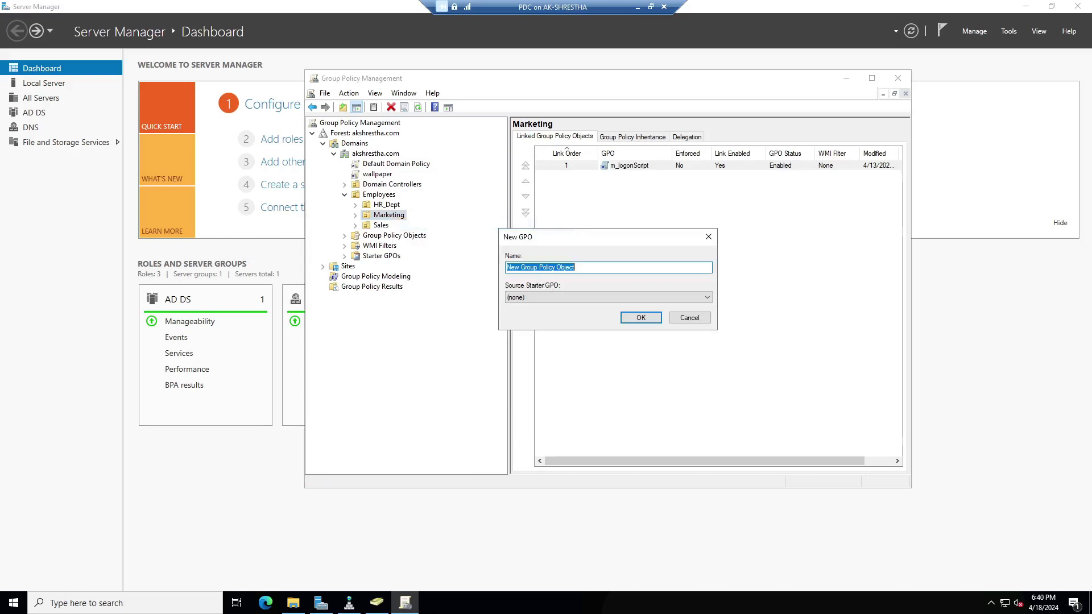
text(Folder RD)
click(641, 319)
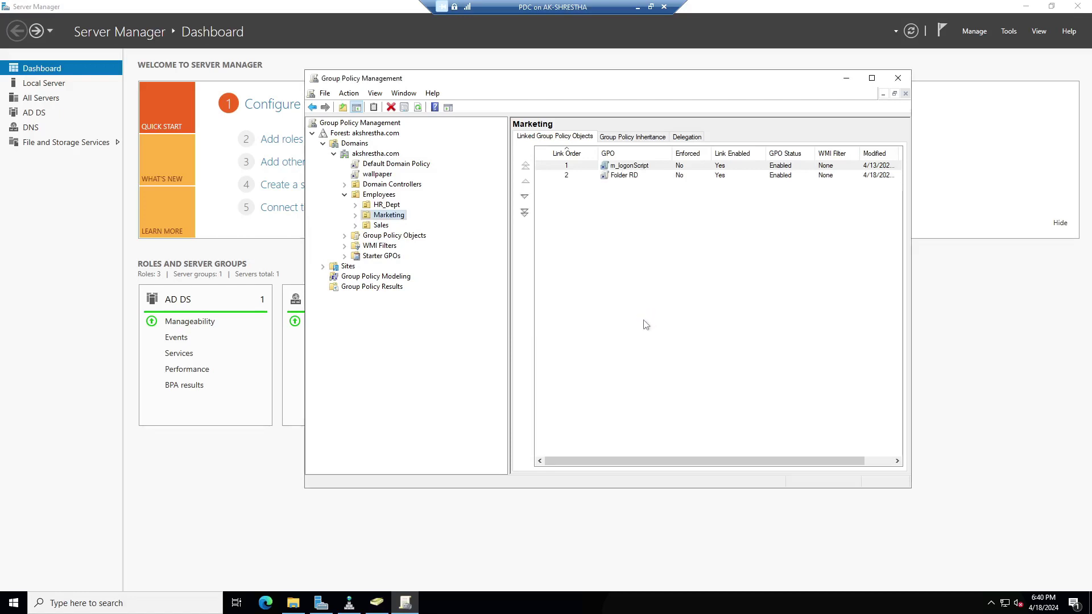
Expand Marketing and select the Folder RD link to view its scope.
click(355, 216)
click(398, 226)
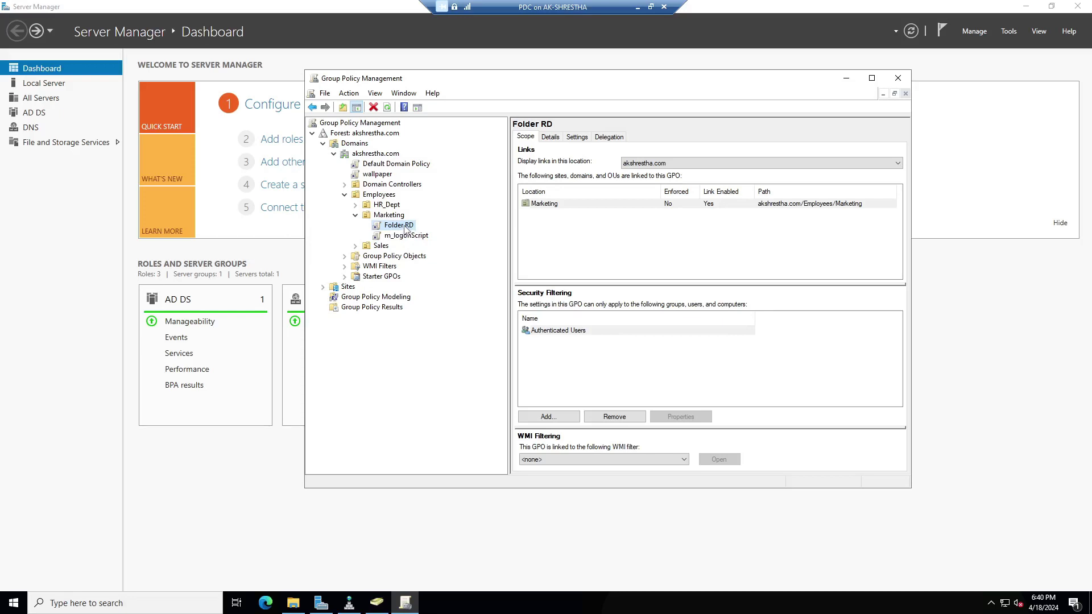
right_click(405, 229)
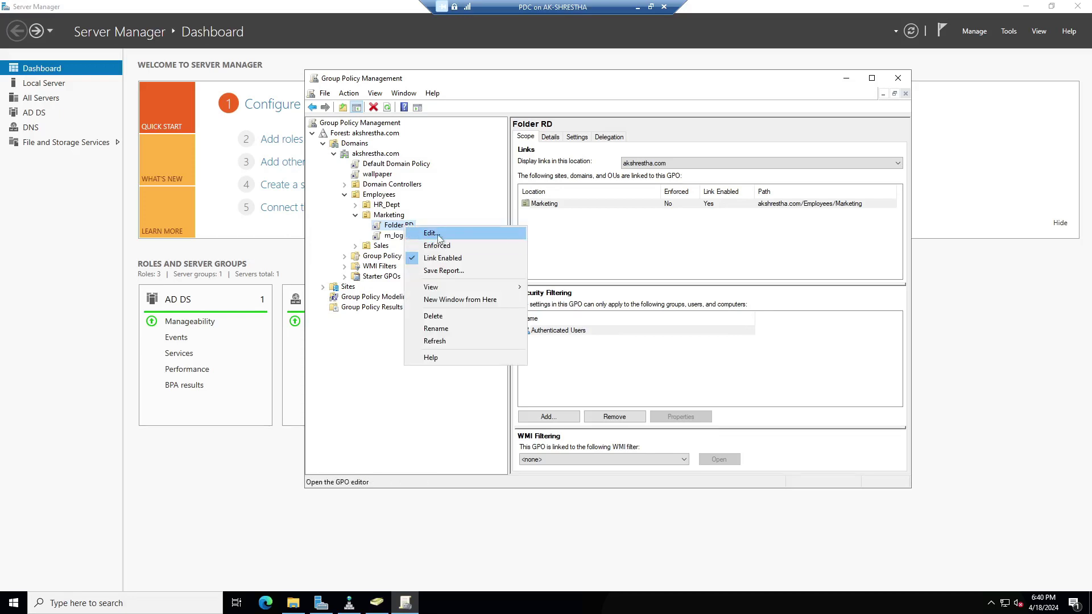
Edit Folder RD and expand User Configuration > Policies > Windows Settings > Folder Redirection.
click(439, 234)
drag(373, 53, 814, 111)
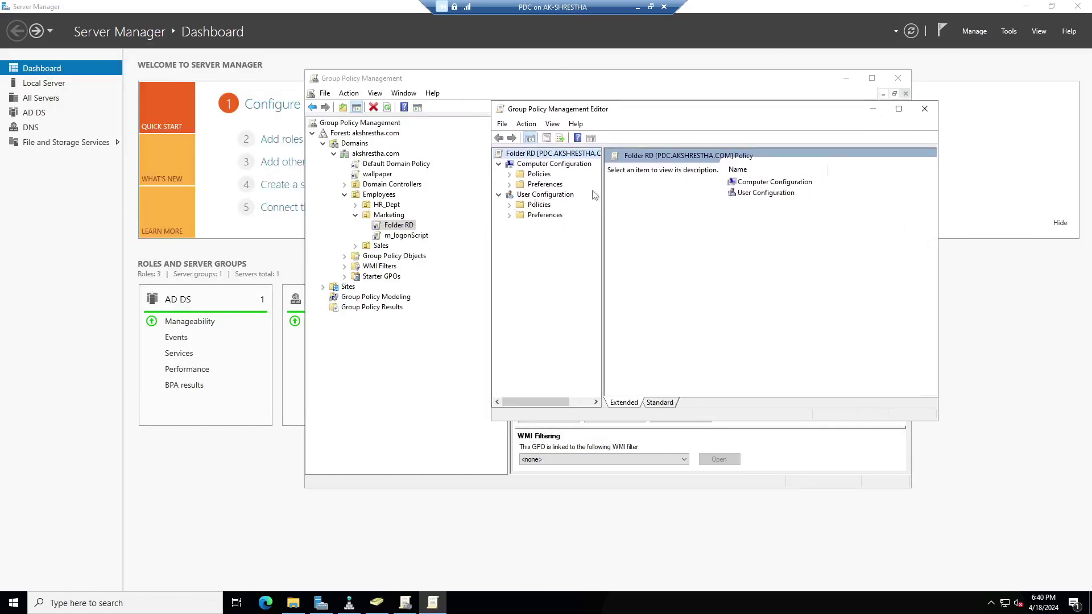
click(510, 205)
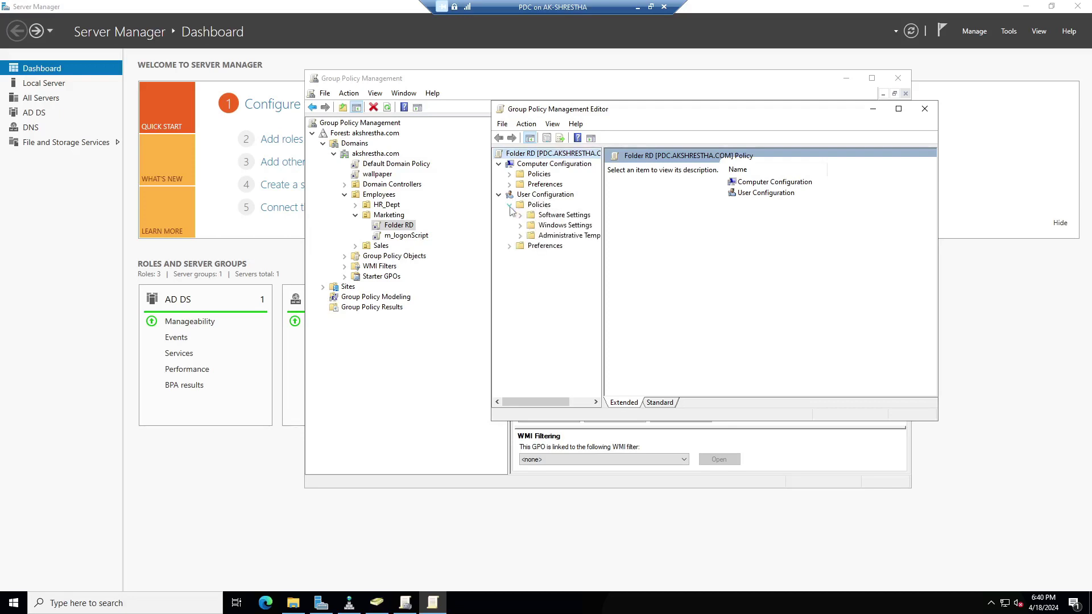
drag(604, 253, 646, 254)
click(520, 226)
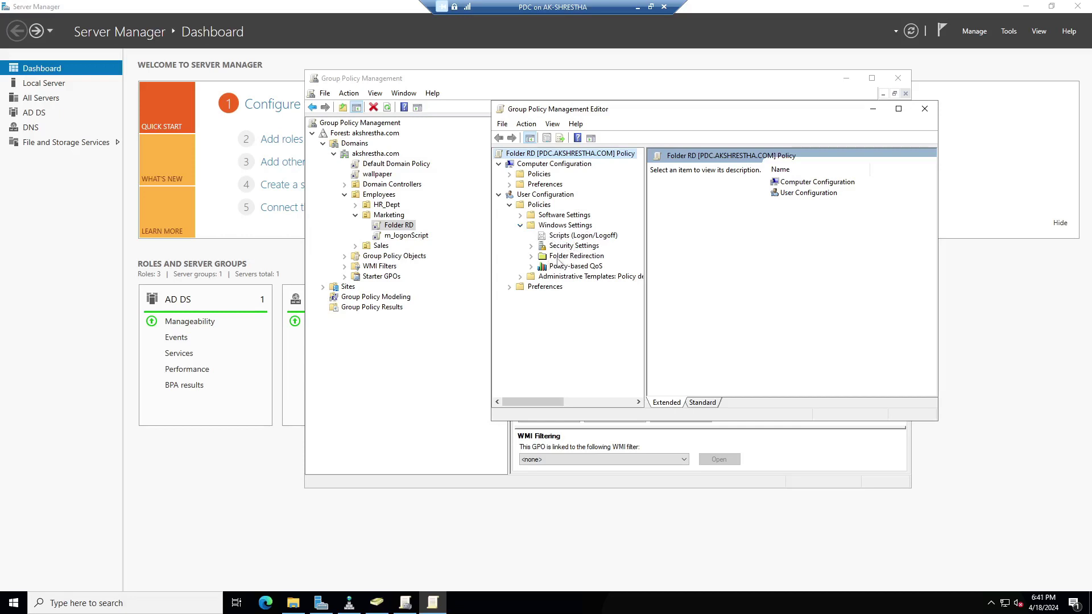
click(574, 256)
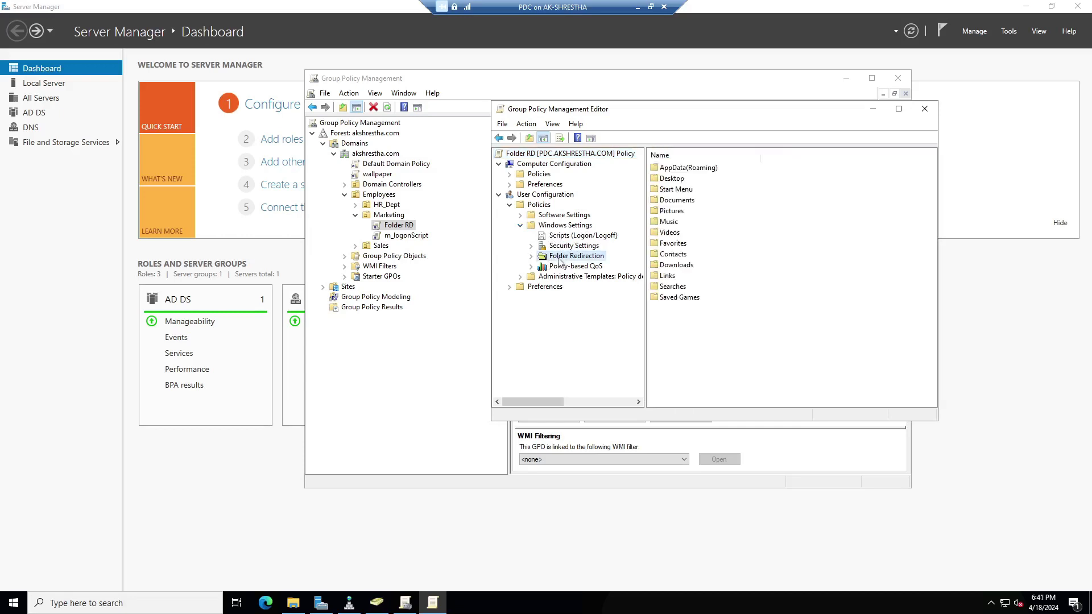
click(529, 258)
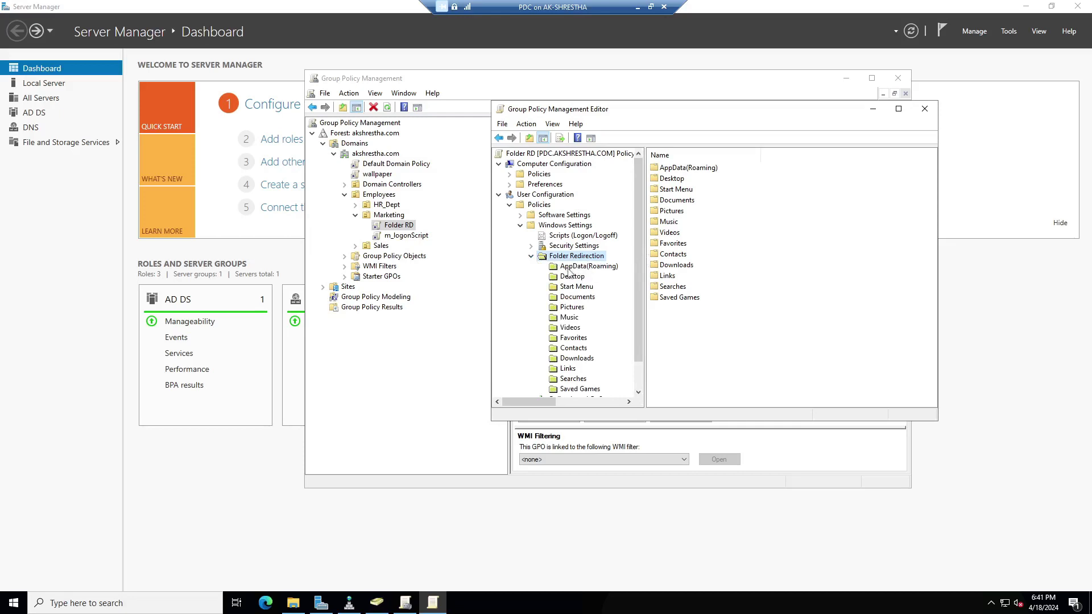
click(564, 249)
click(566, 256)
drag(515, 422, 529, 483)
drag(646, 373, 672, 375)
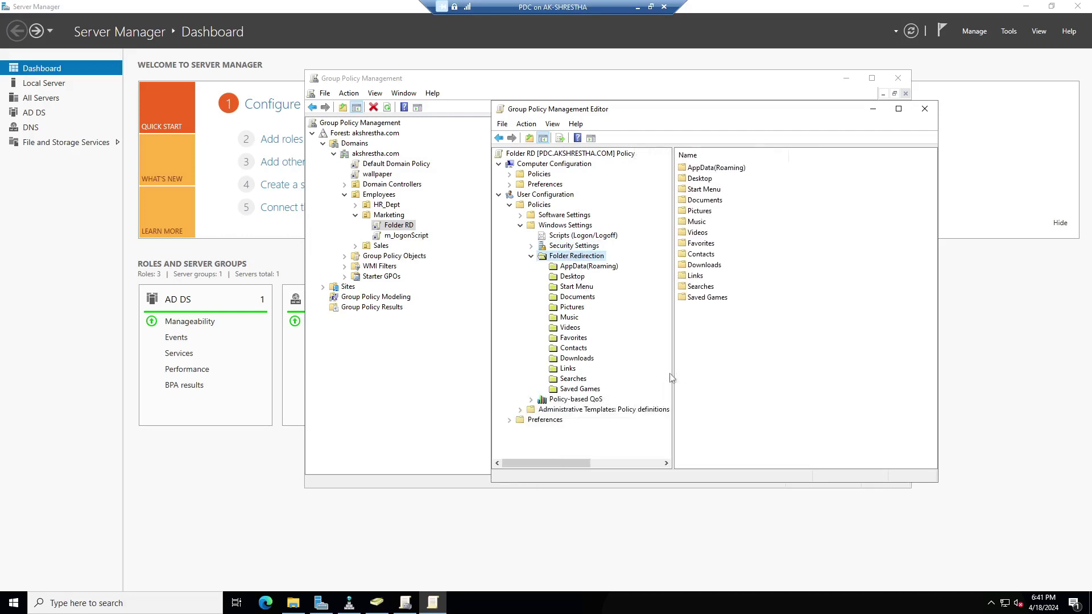
Compare the Desktop and Documents redirection entries, ending with Desktop selected.
click(573, 277)
drag(664, 110, 604, 67)
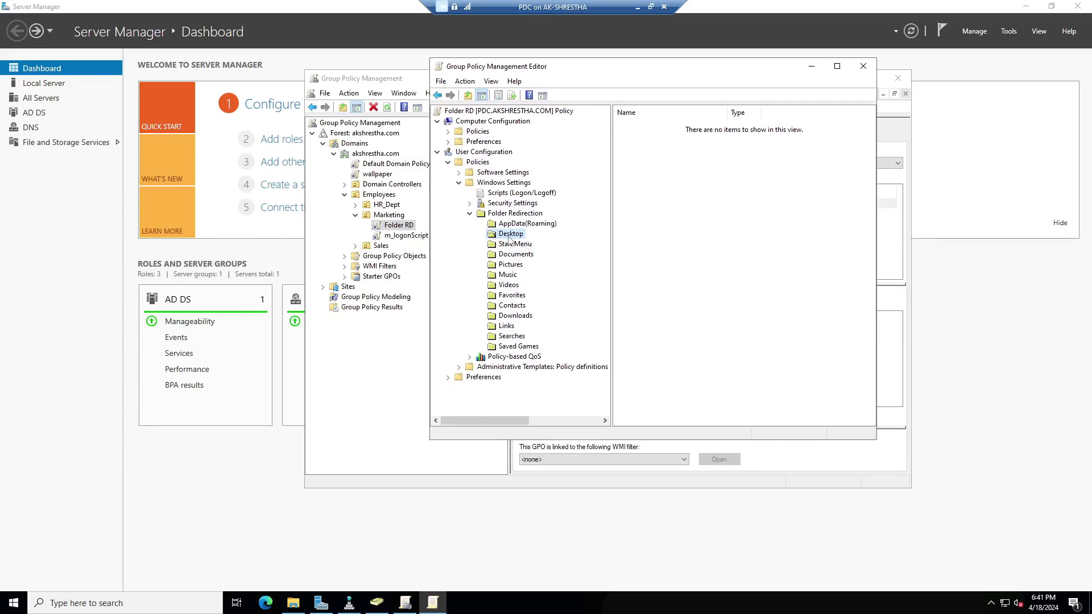
click(511, 257)
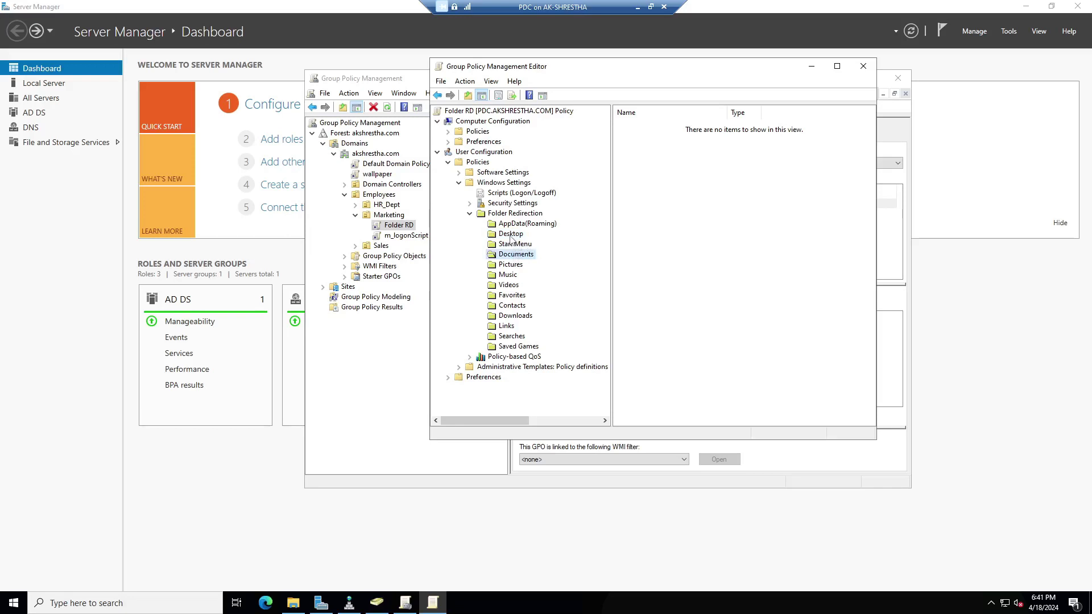
click(511, 235)
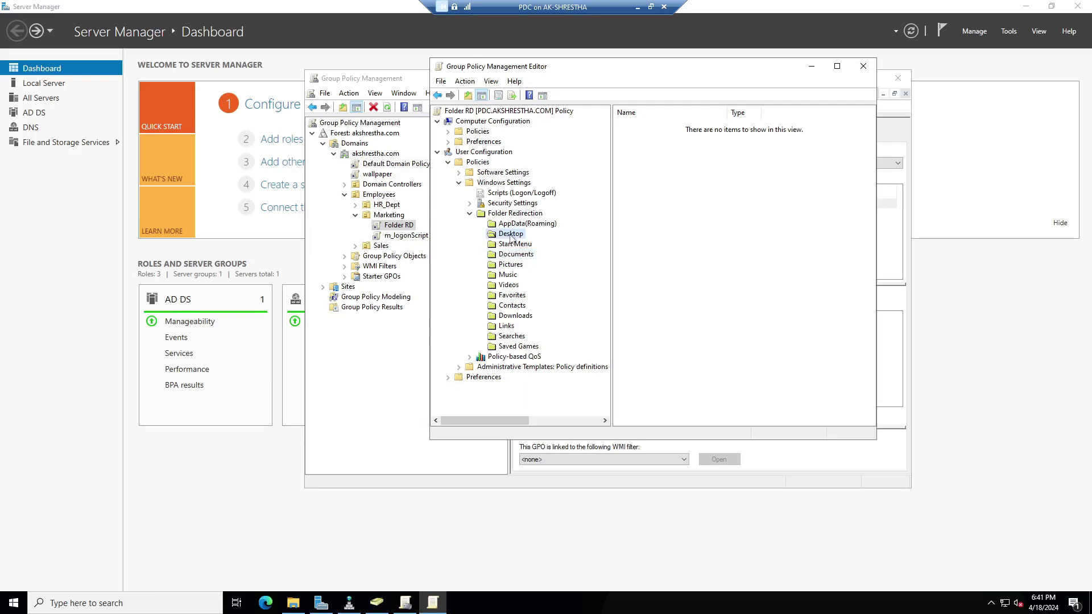
click(510, 257)
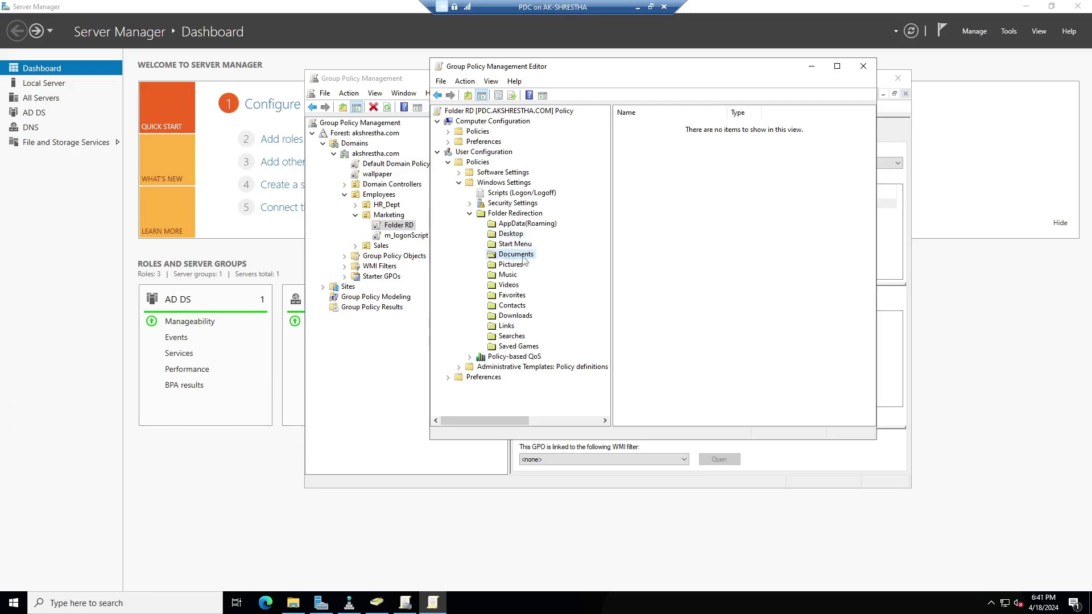
click(513, 236)
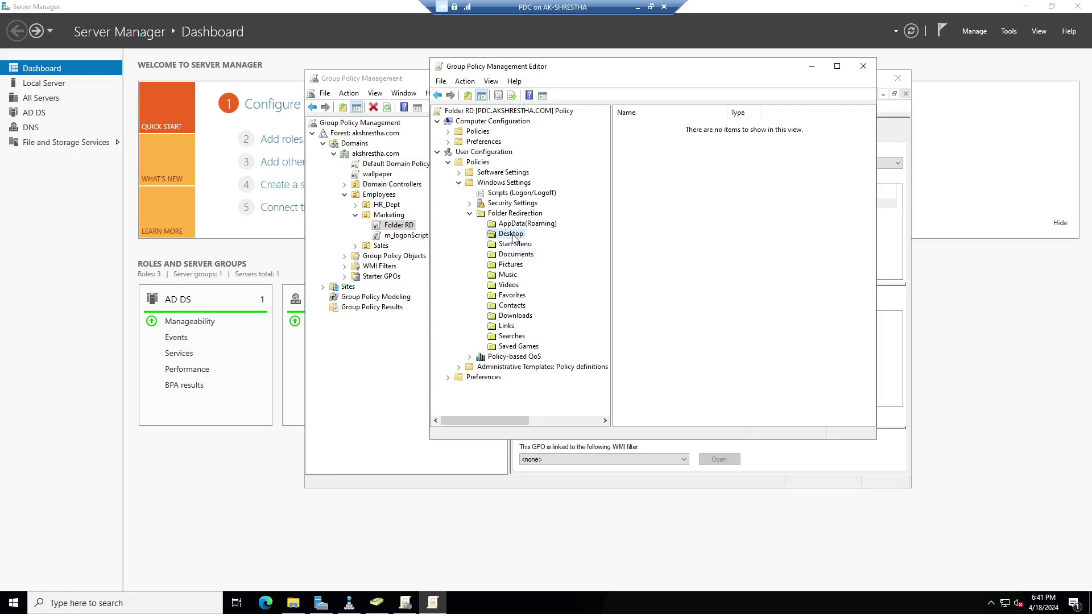
Set Desktop redirection to Basic with a folder per user under the root path, then bring up File Explorer.
right_click(516, 238)
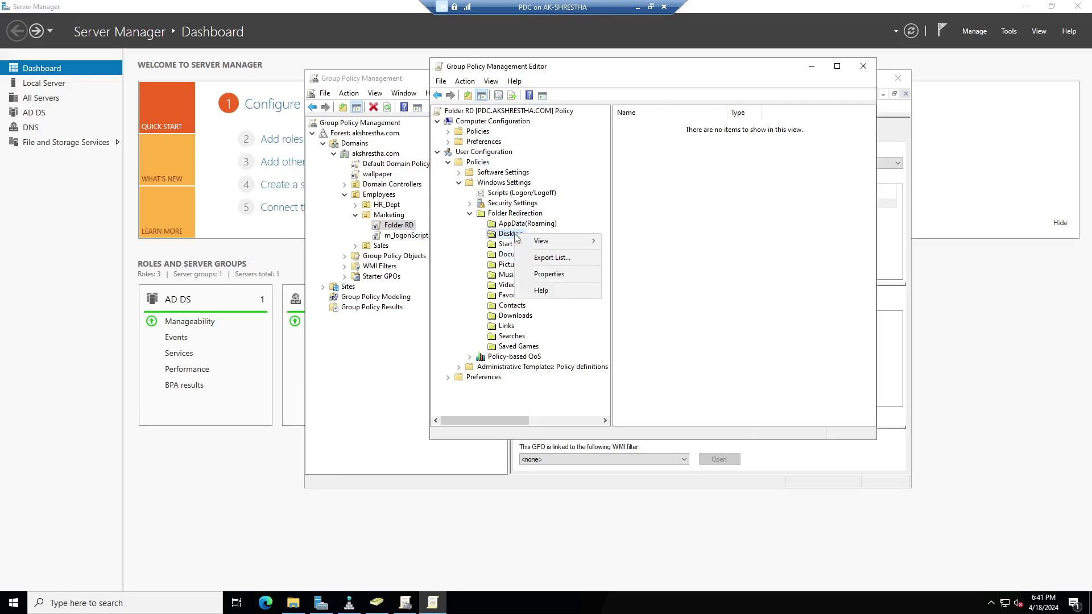
click(557, 276)
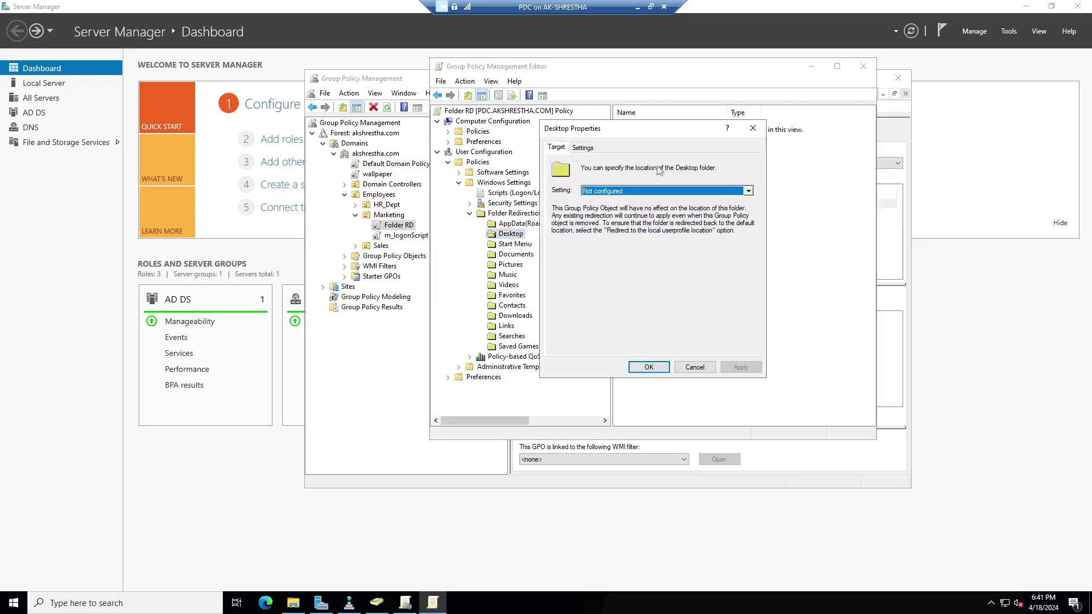
drag(643, 130, 722, 168)
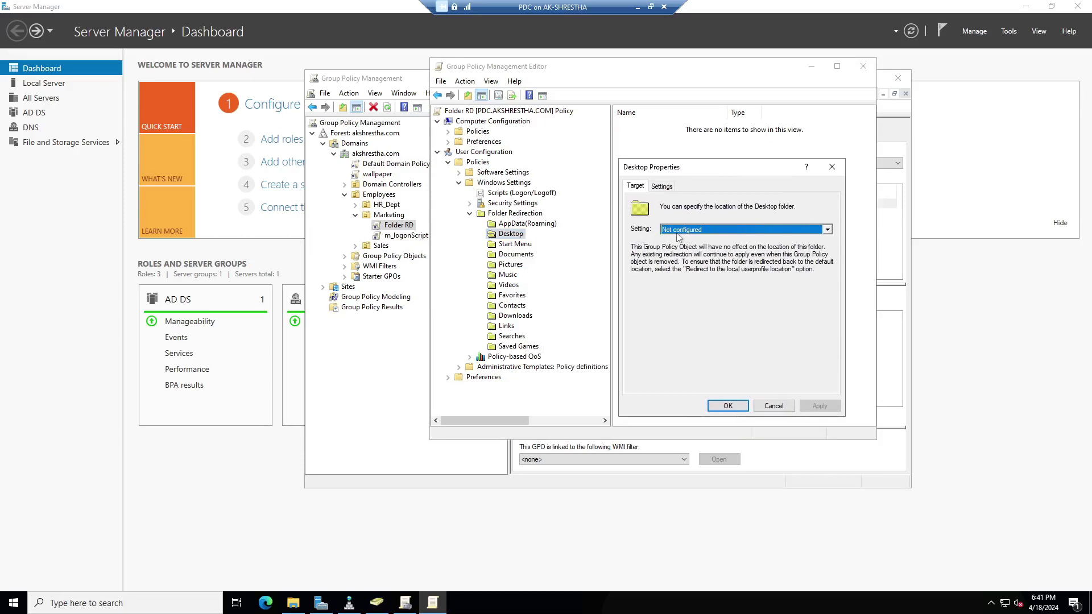
click(828, 231)
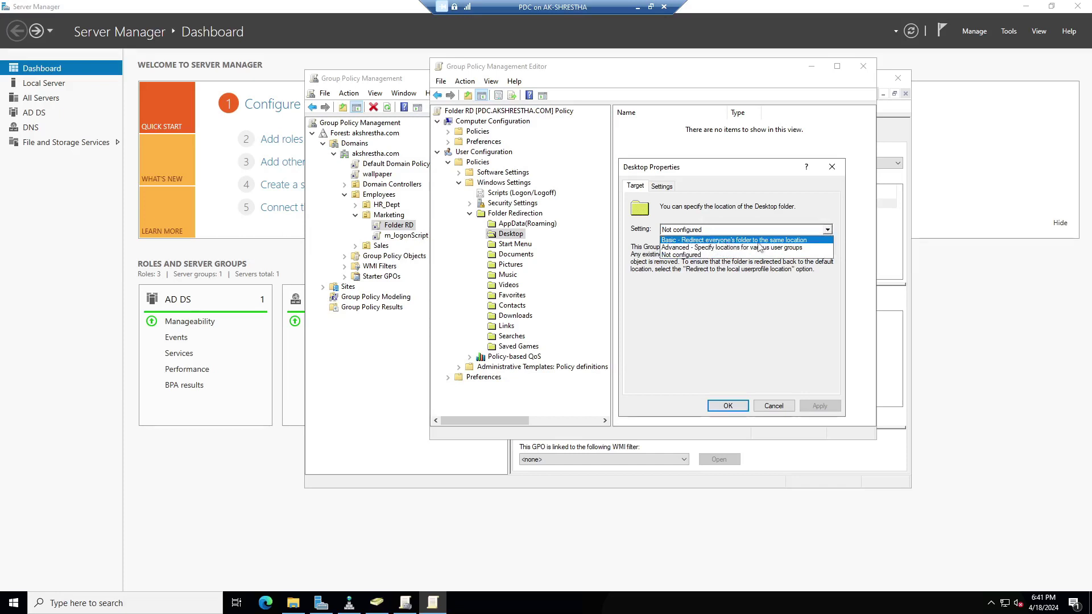
click(788, 240)
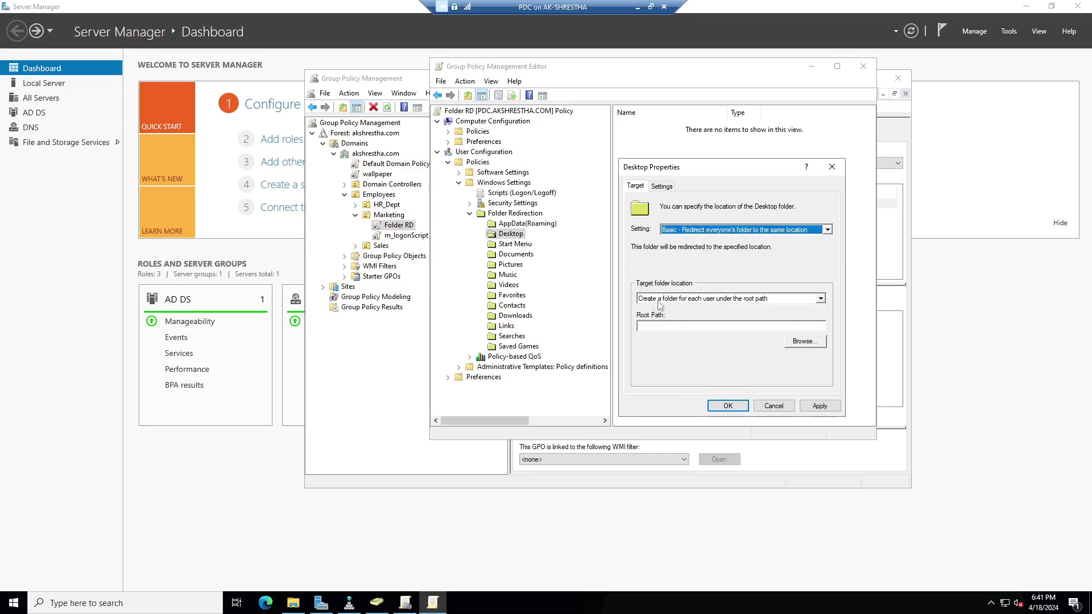
click(821, 300)
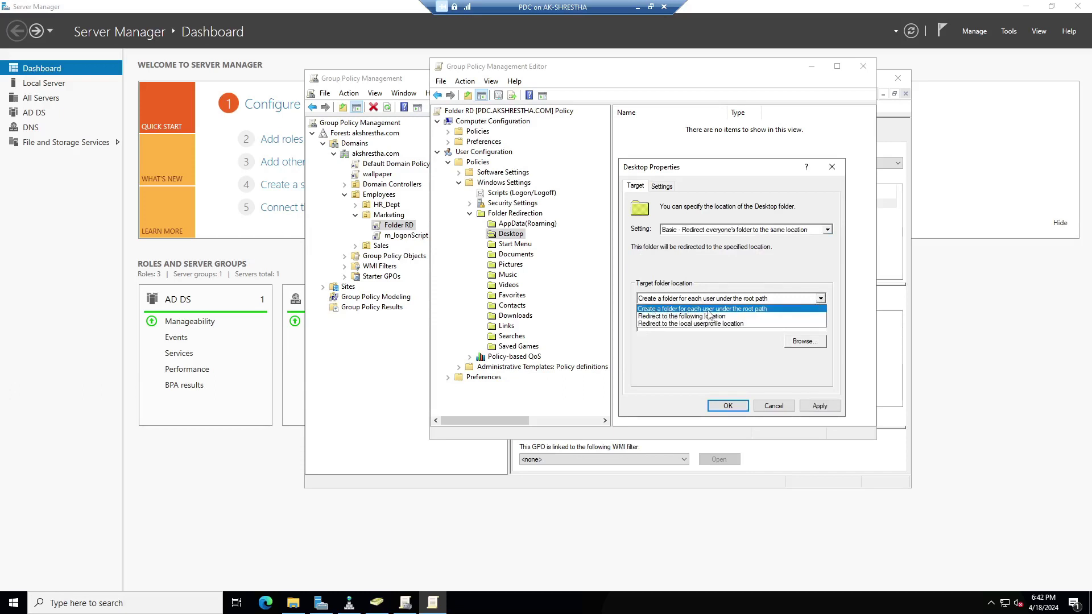
click(756, 310)
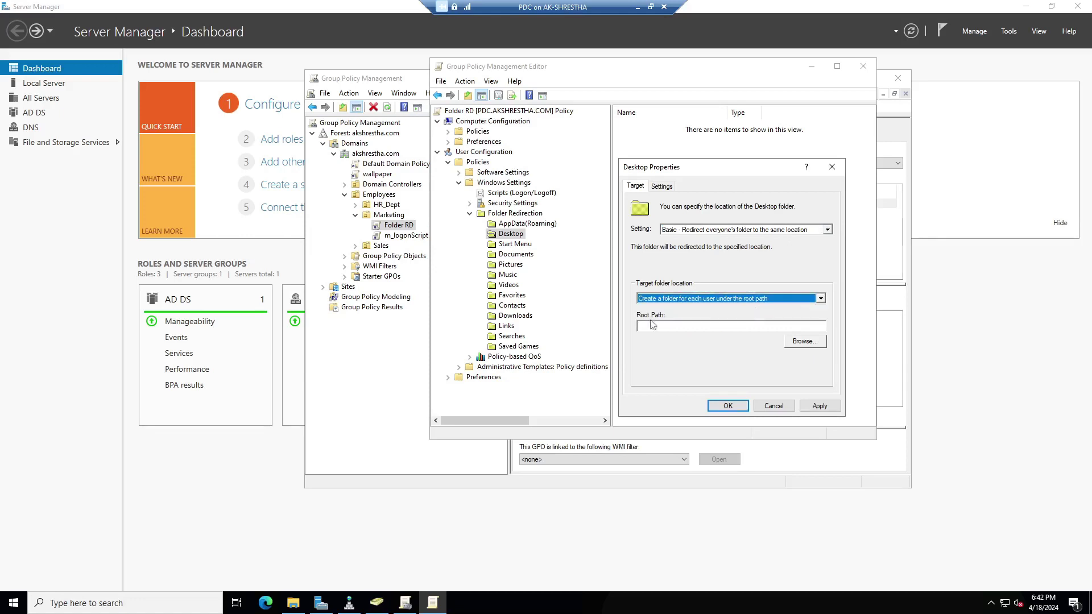
click(731, 326)
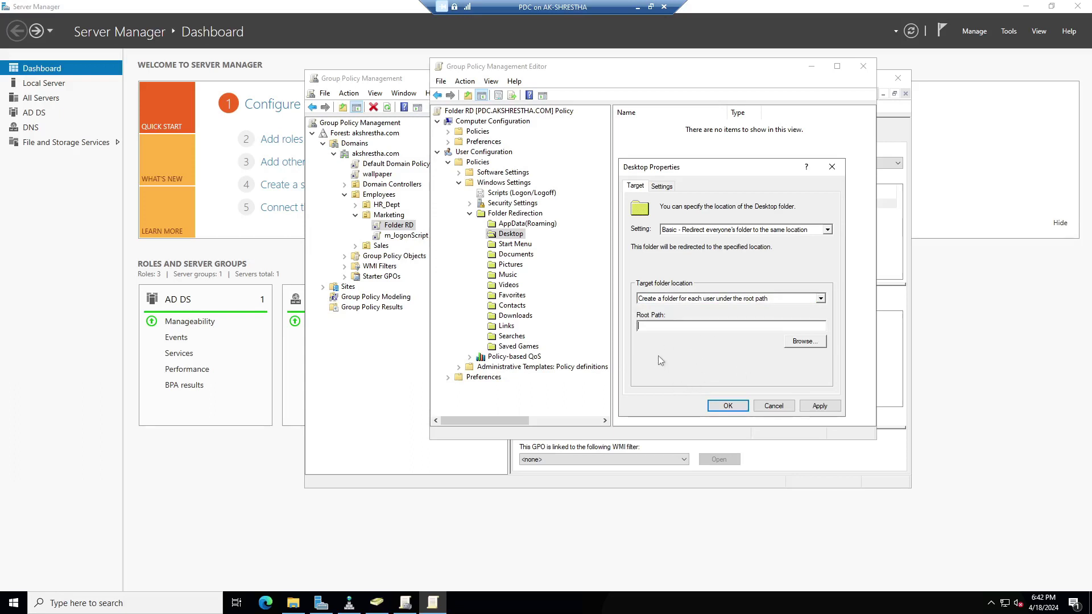
click(301, 608)
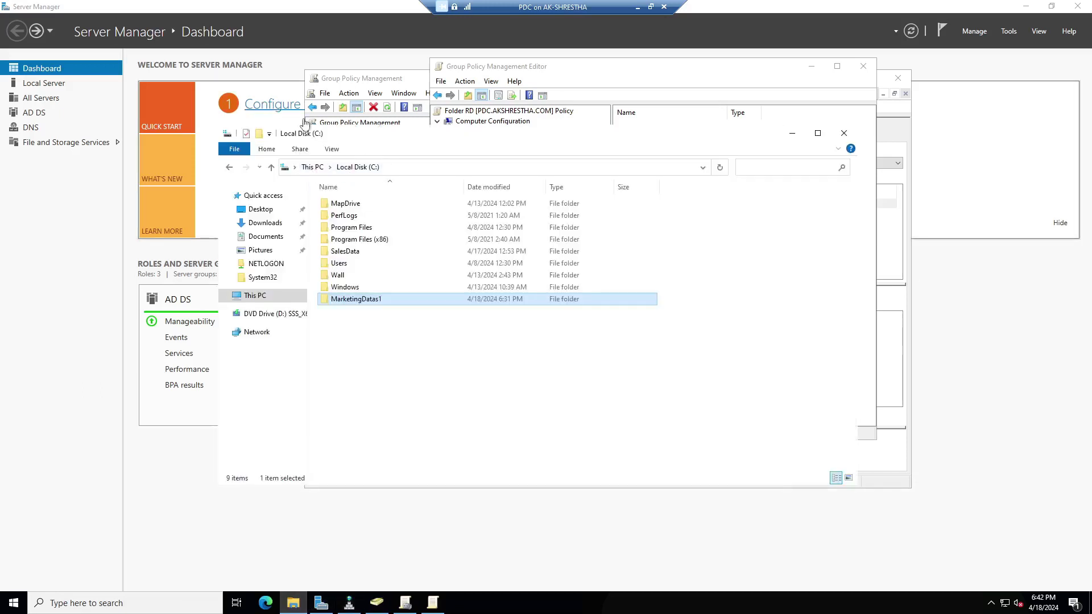
Copy the MarketingDatas1 share path \\PDC\MarketingDatas1 from its Sharing properties and return to the policy.
drag(404, 139, 529, 136)
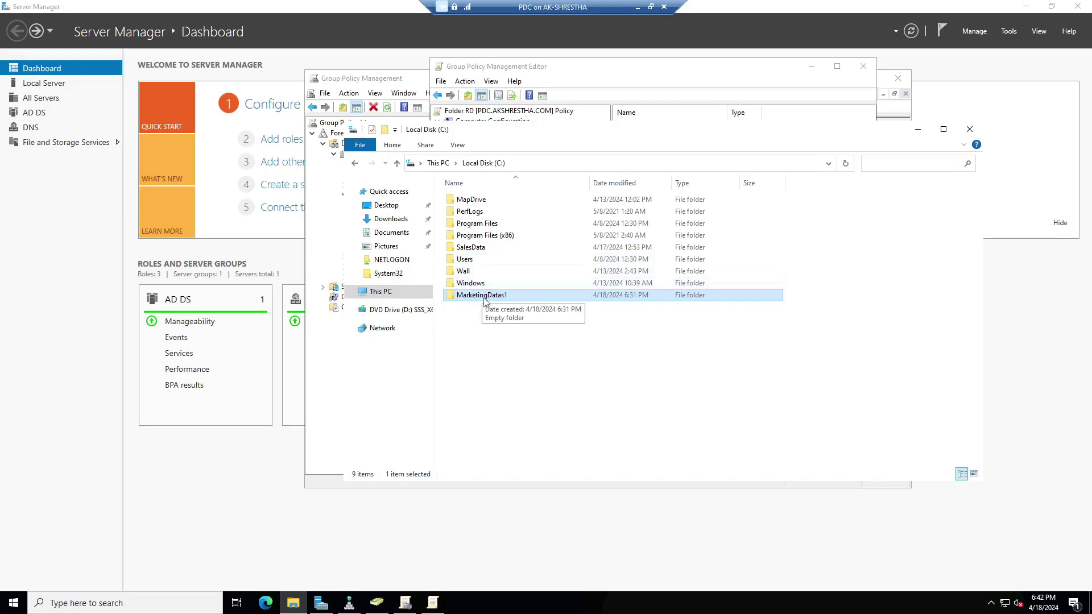
right_click(485, 300)
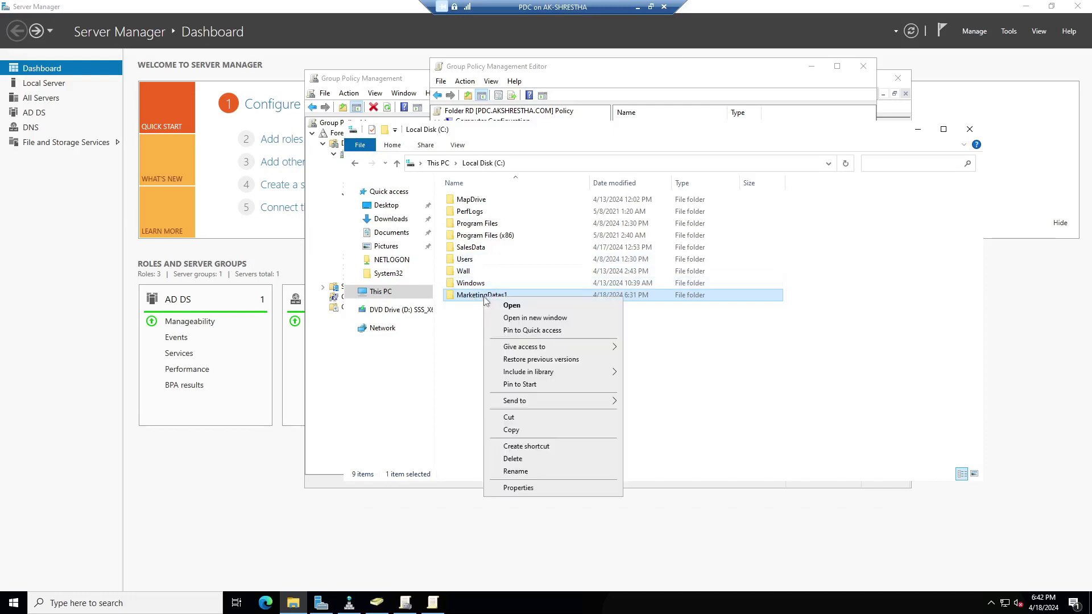
click(522, 488)
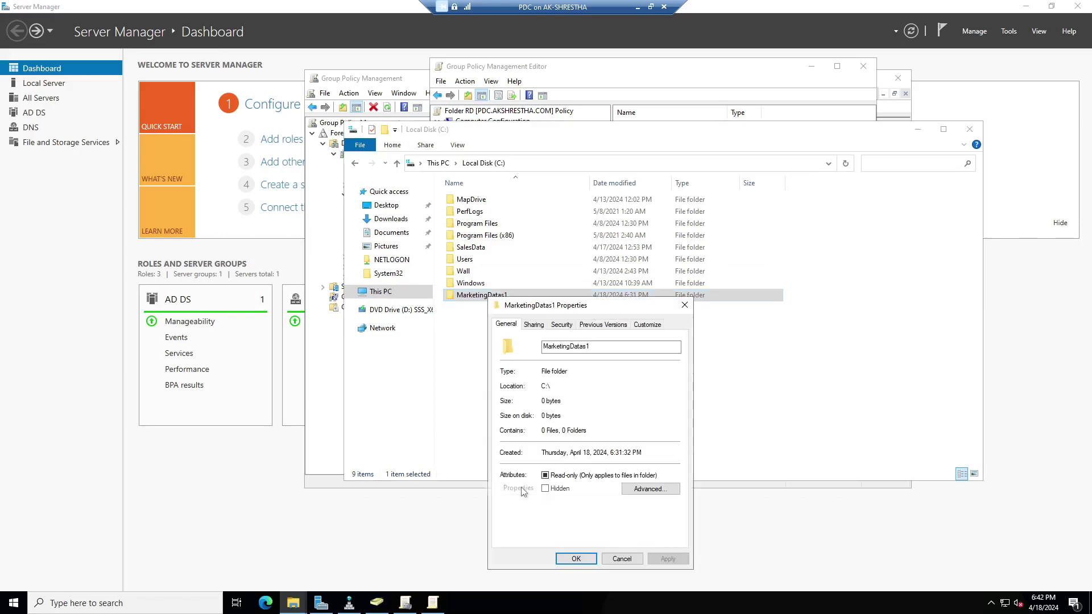
click(533, 325)
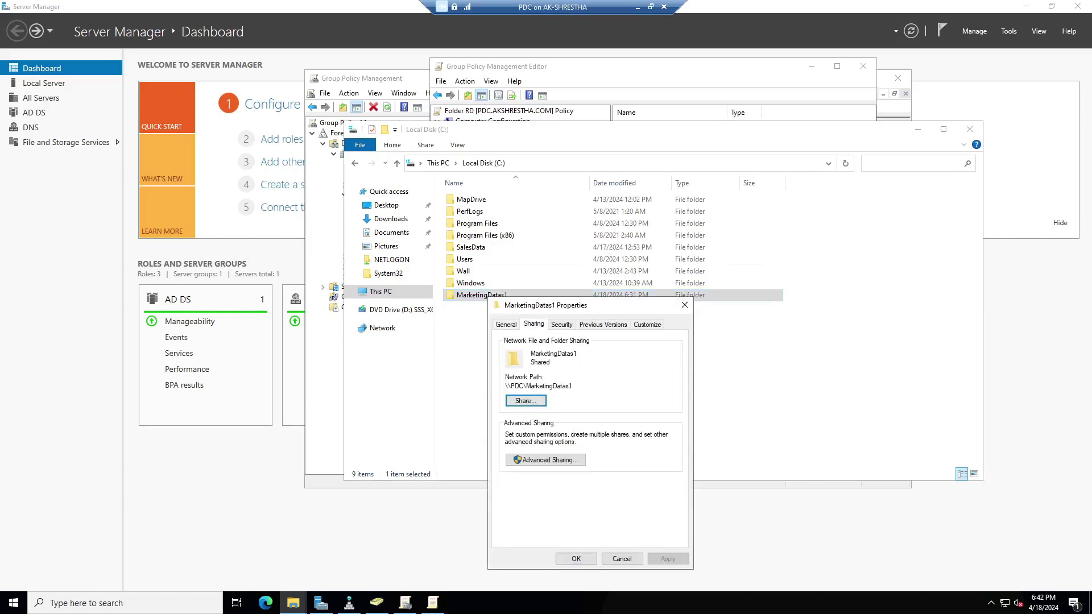
drag(572, 386, 505, 386)
right_click(519, 385)
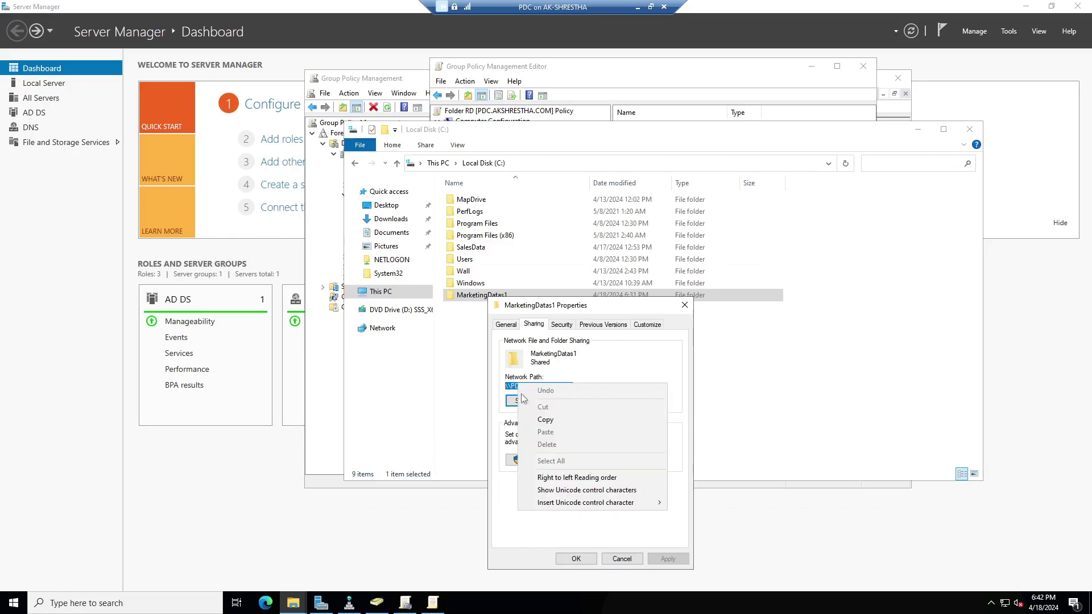
click(536, 421)
click(594, 560)
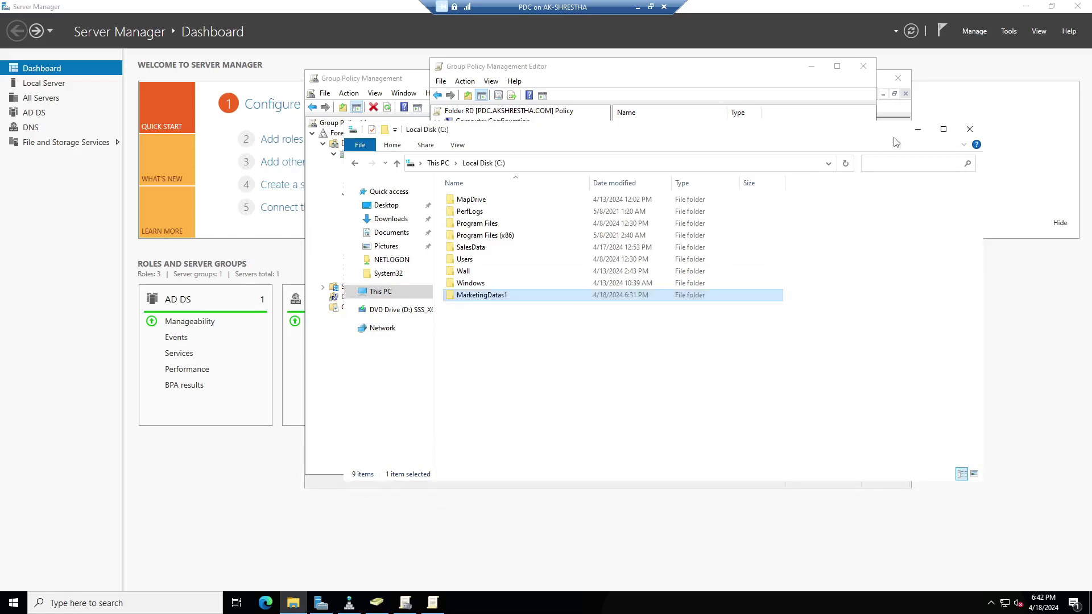
click(917, 130)
right_click(677, 329)
Paste \\PDC\MarketingDatas1 as the Desktop root path, apply past the warning, and view Settings.
click(702, 381)
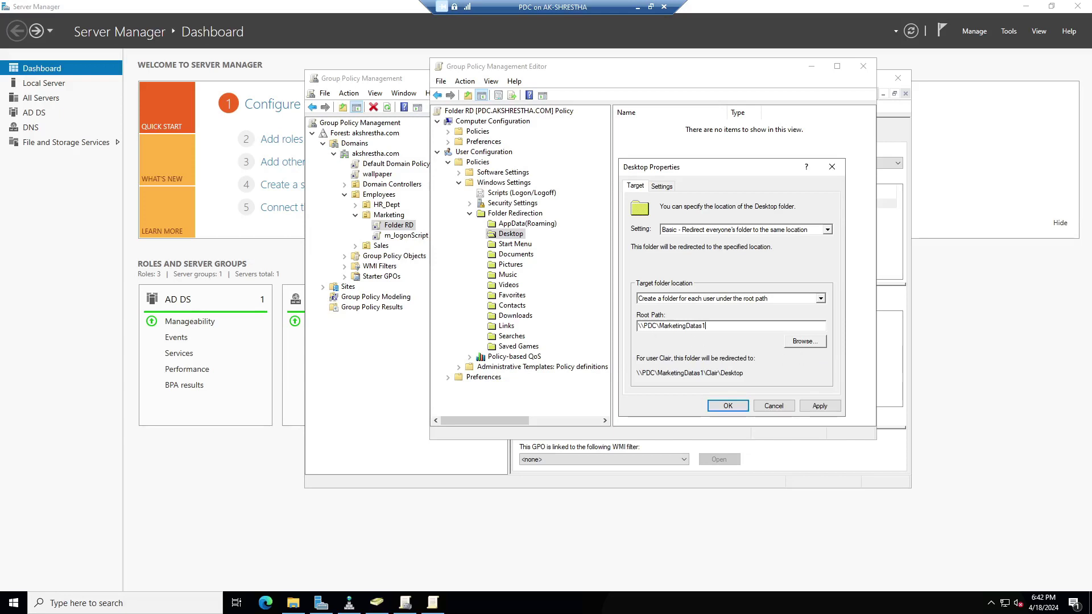
click(820, 408)
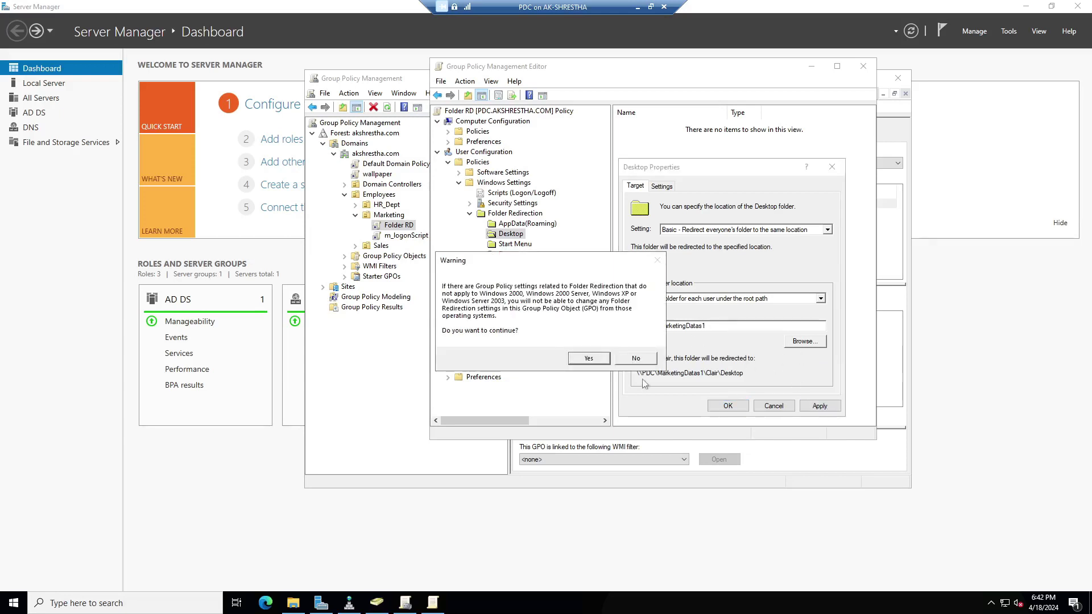
click(589, 359)
click(663, 187)
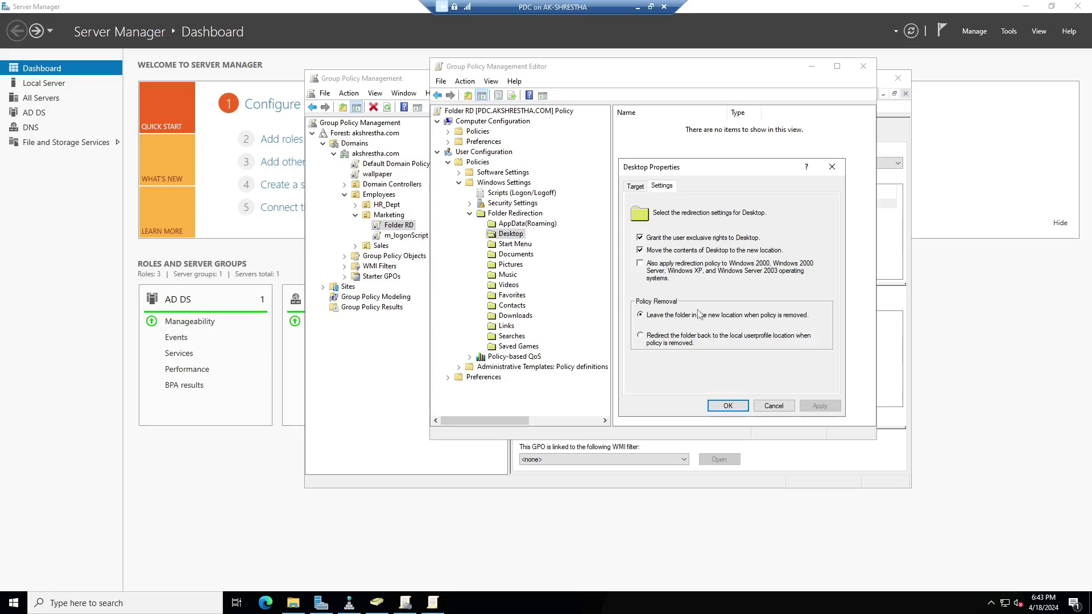
Set Desktop policy removal to redirect back to the local user profile, then apply and confirm.
click(643, 338)
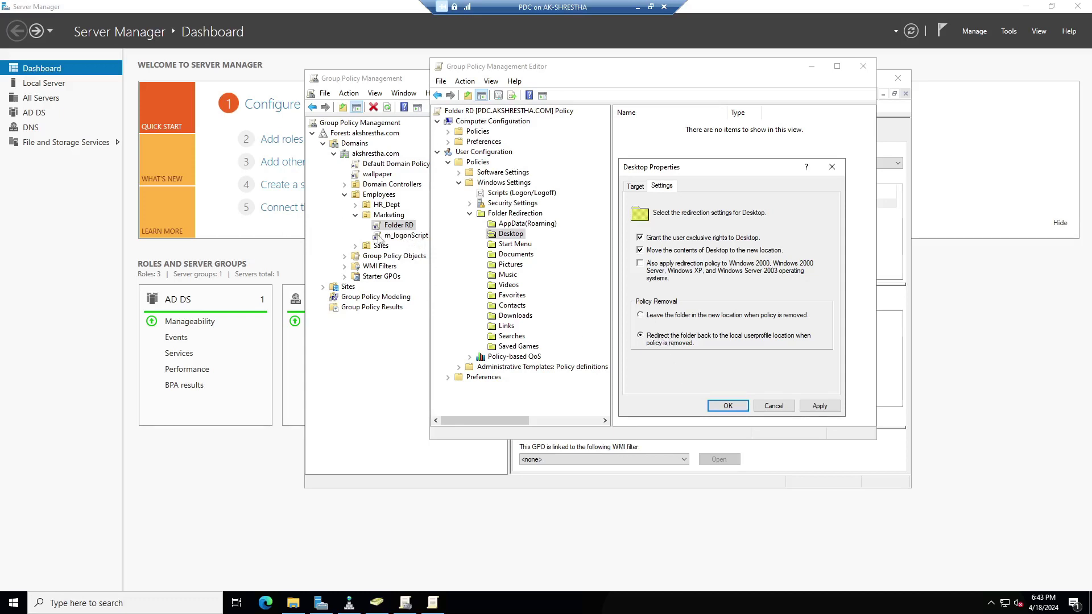
click(820, 406)
click(588, 359)
click(727, 405)
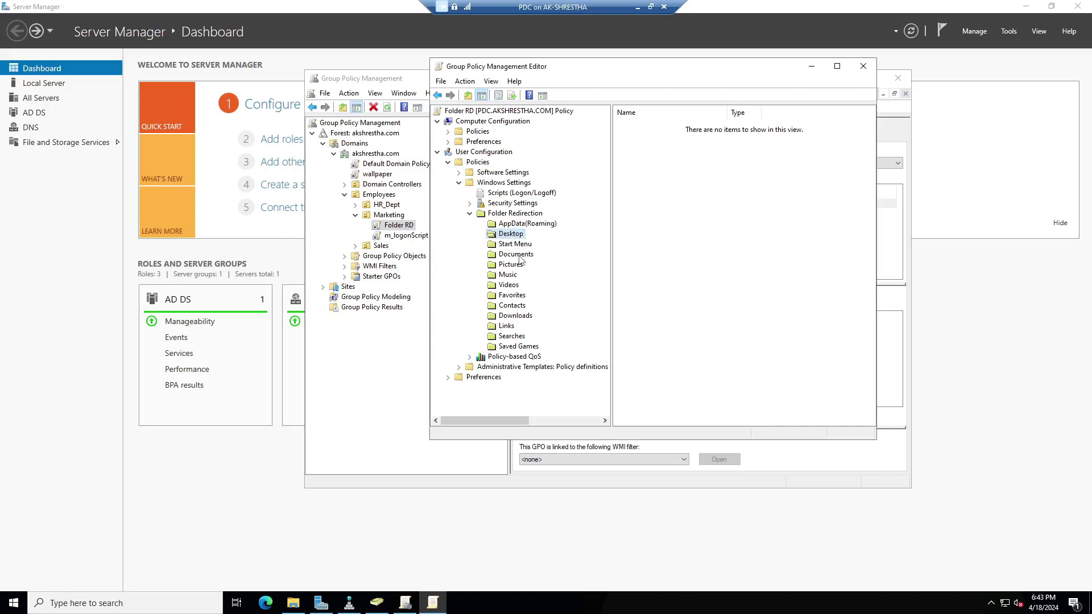
Redirect Documents in Basic mode to per-user folders under the pasted \\PDC\MarketingDatas1 root path.
click(520, 255)
right_click(527, 257)
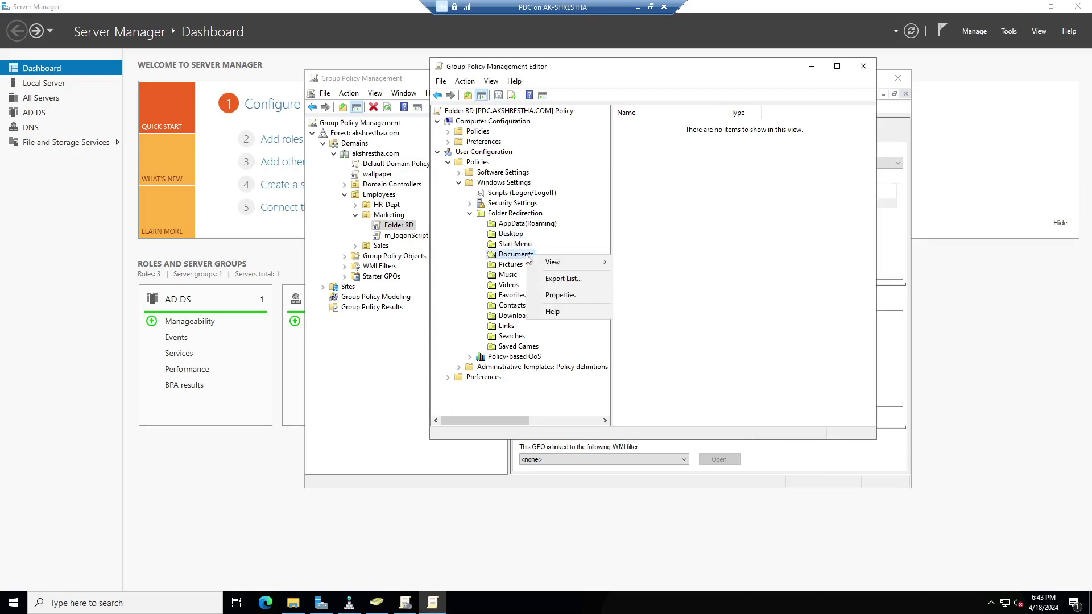
click(561, 297)
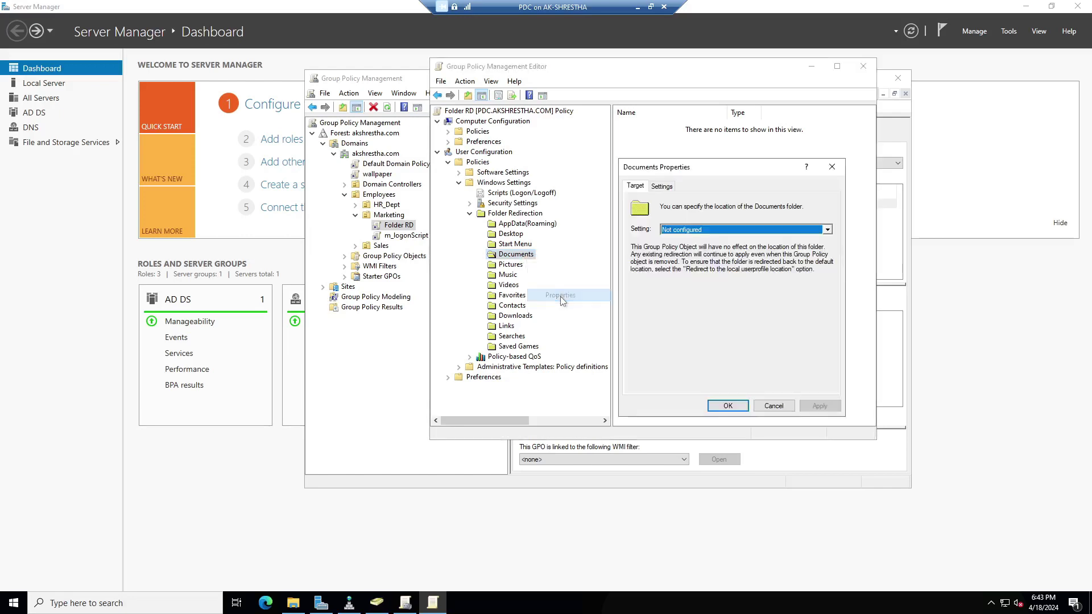
click(695, 230)
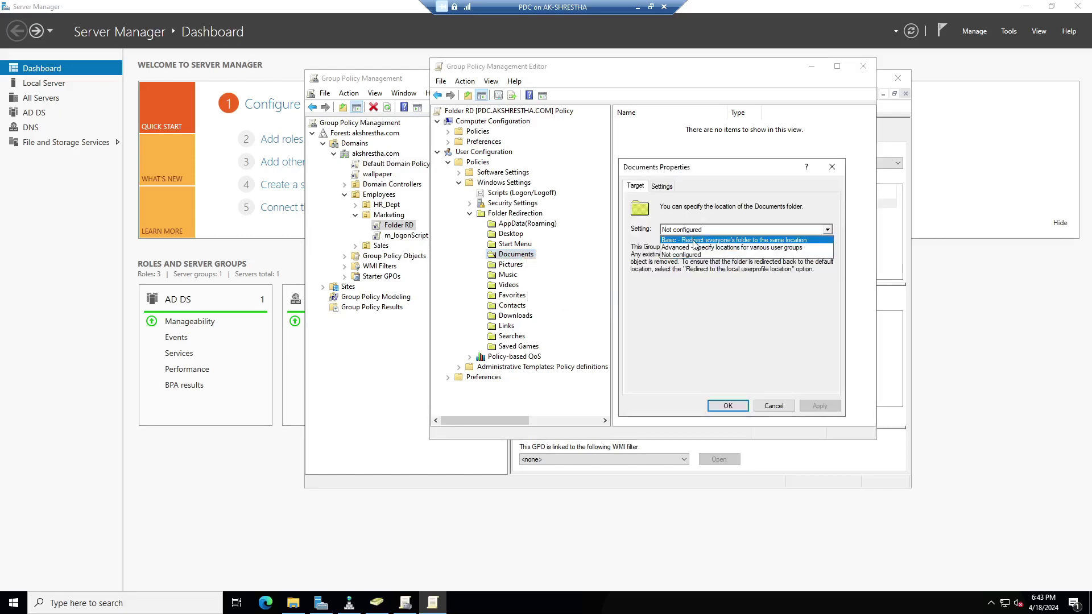
click(695, 240)
click(822, 300)
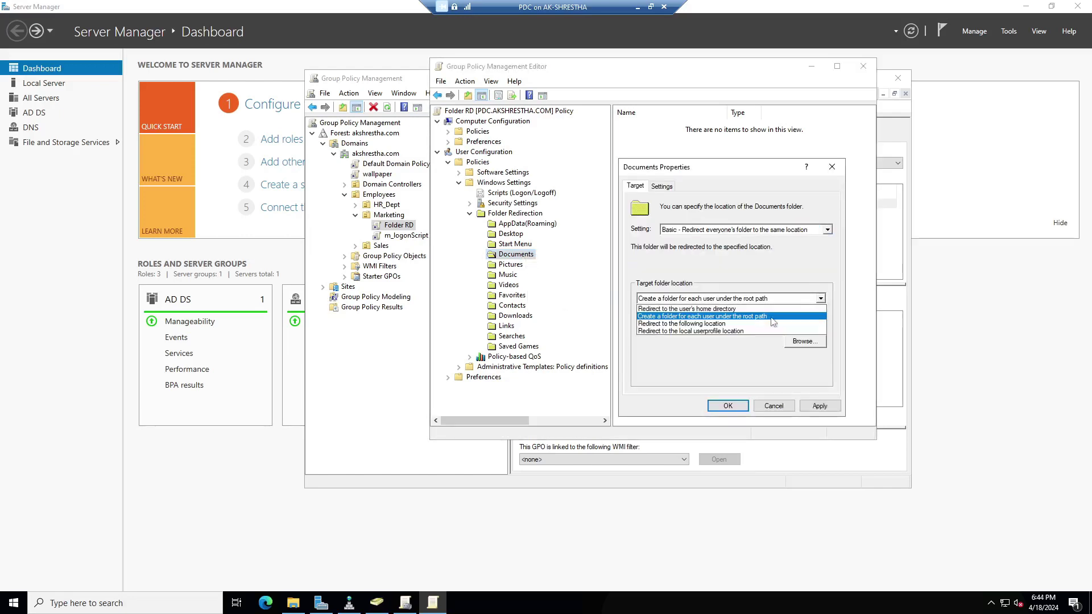
click(699, 317)
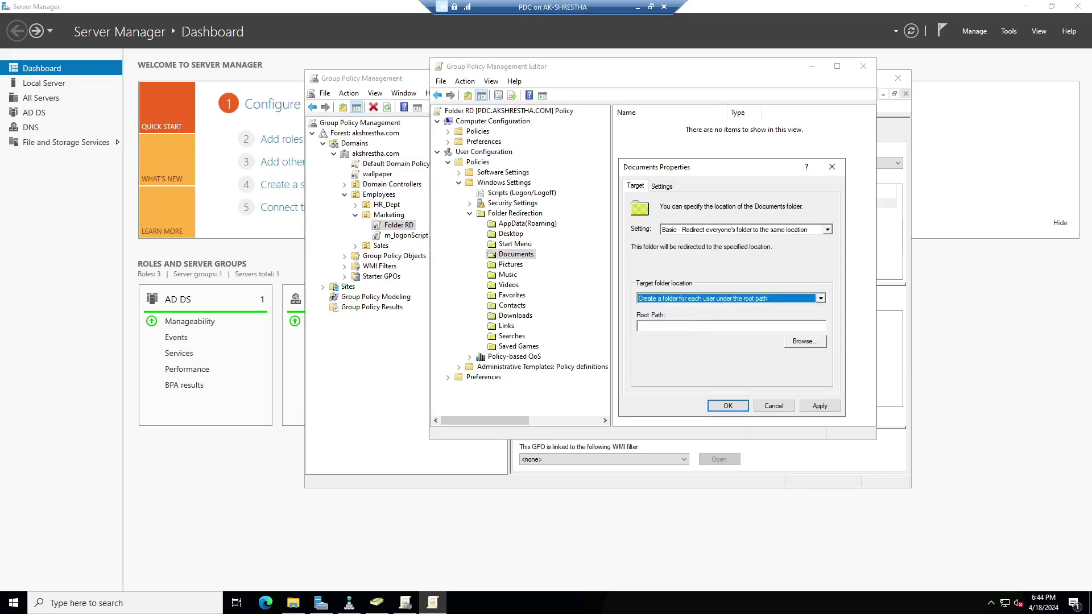
click(699, 326)
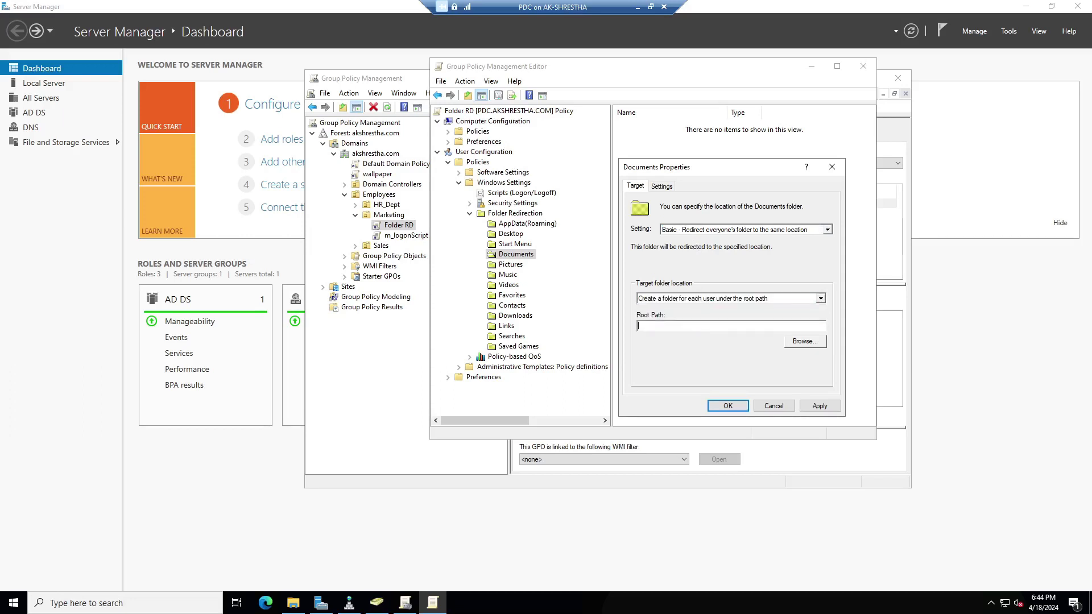
key(ctrl+v)
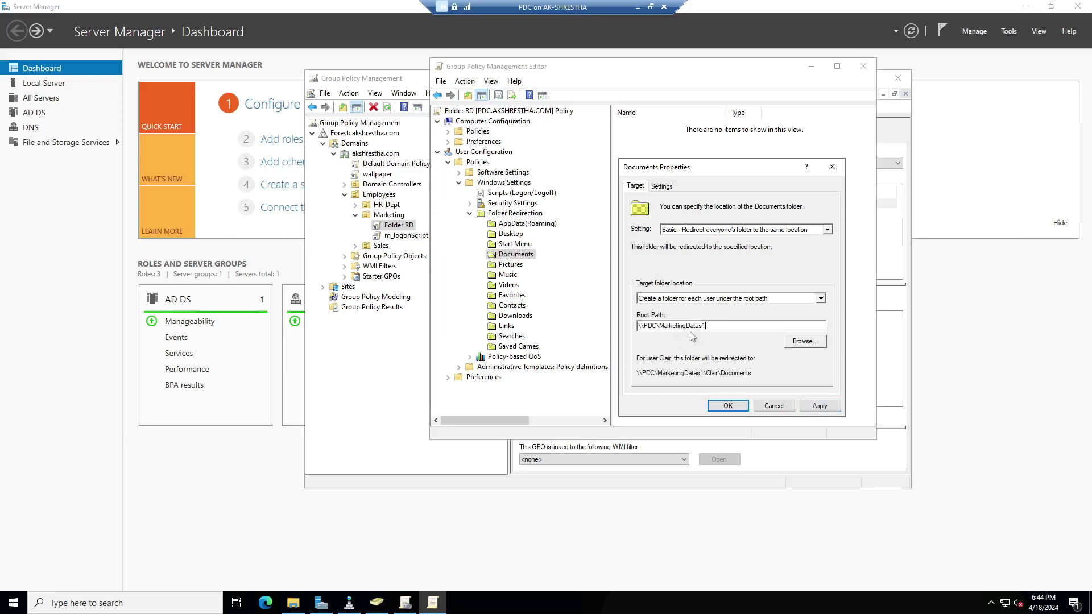
click(820, 406)
click(589, 359)
click(730, 407)
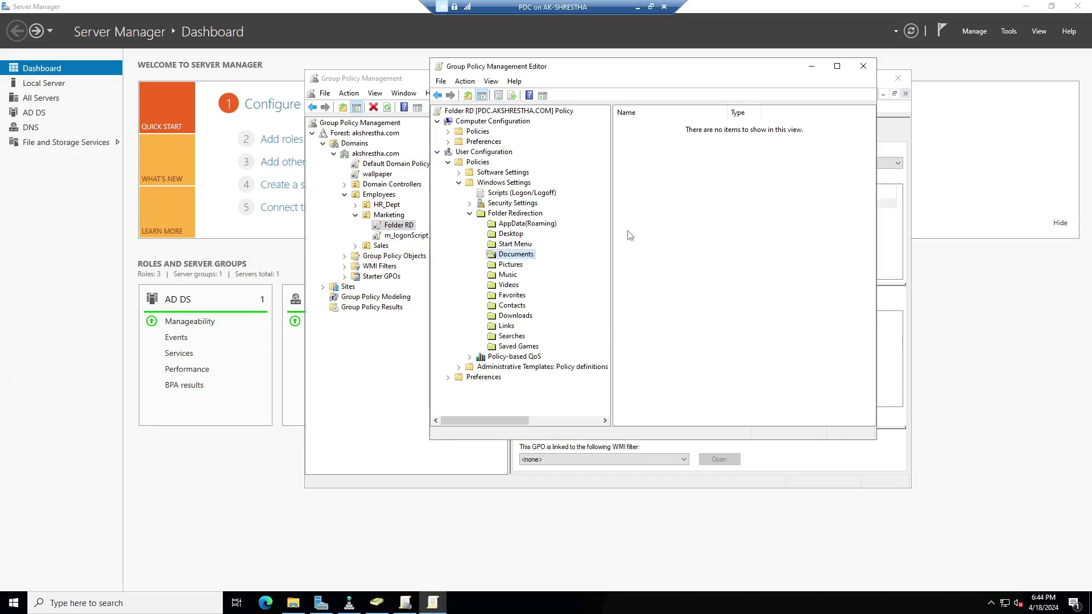
Close the policy editor, check Folder RD under Group Policy Objects, and close Group Policy Management.
click(864, 69)
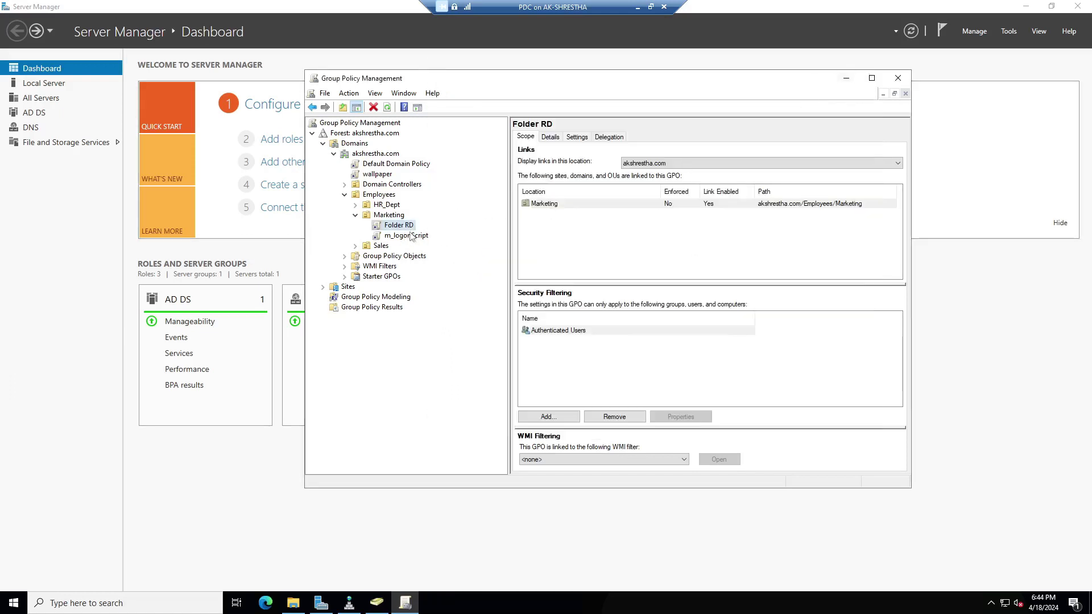
click(344, 256)
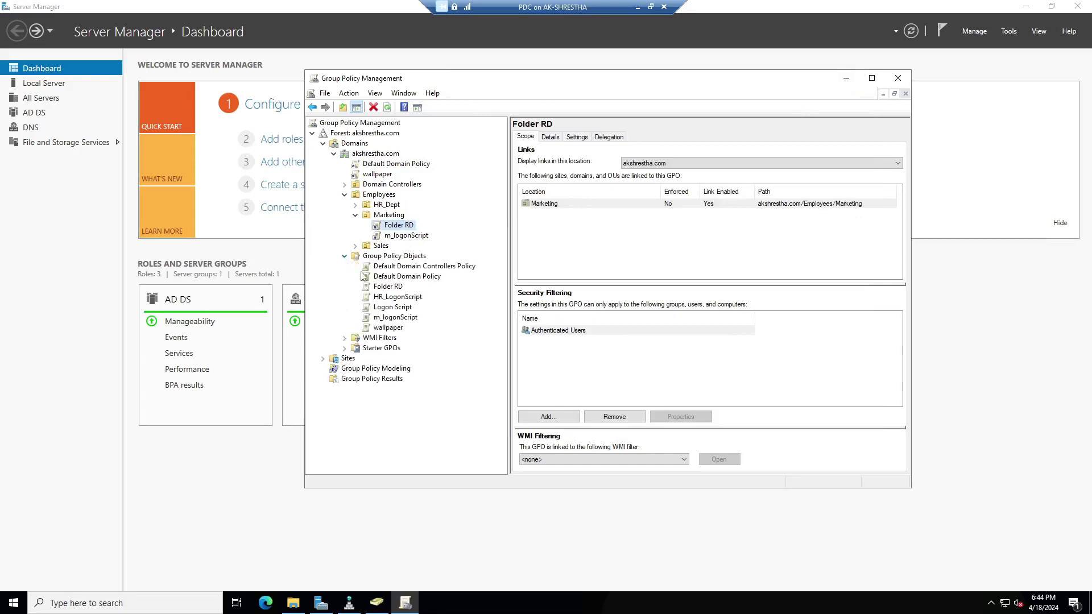
click(389, 286)
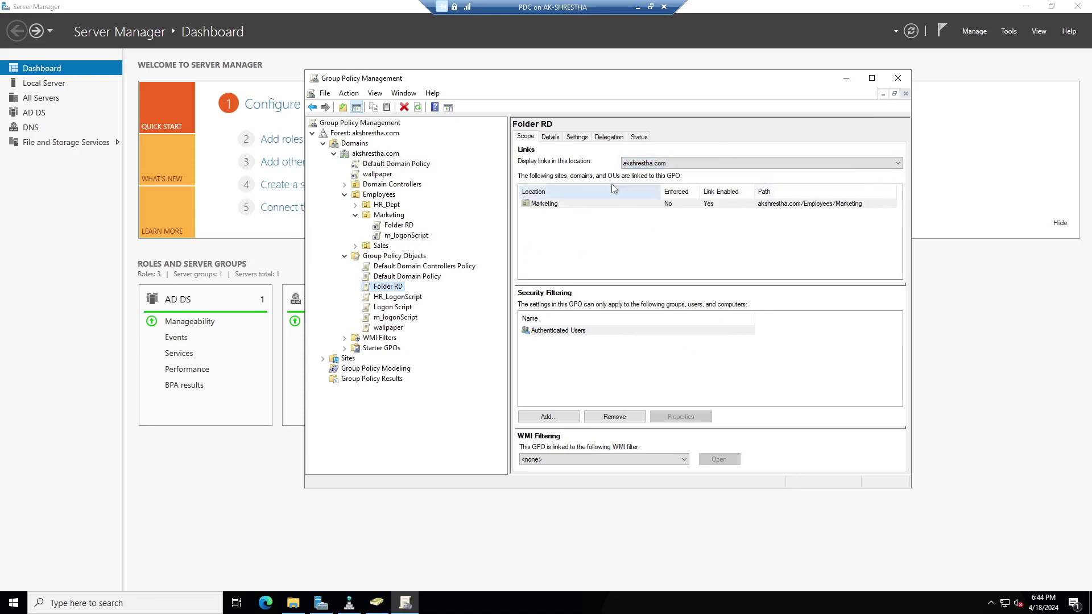
click(899, 79)
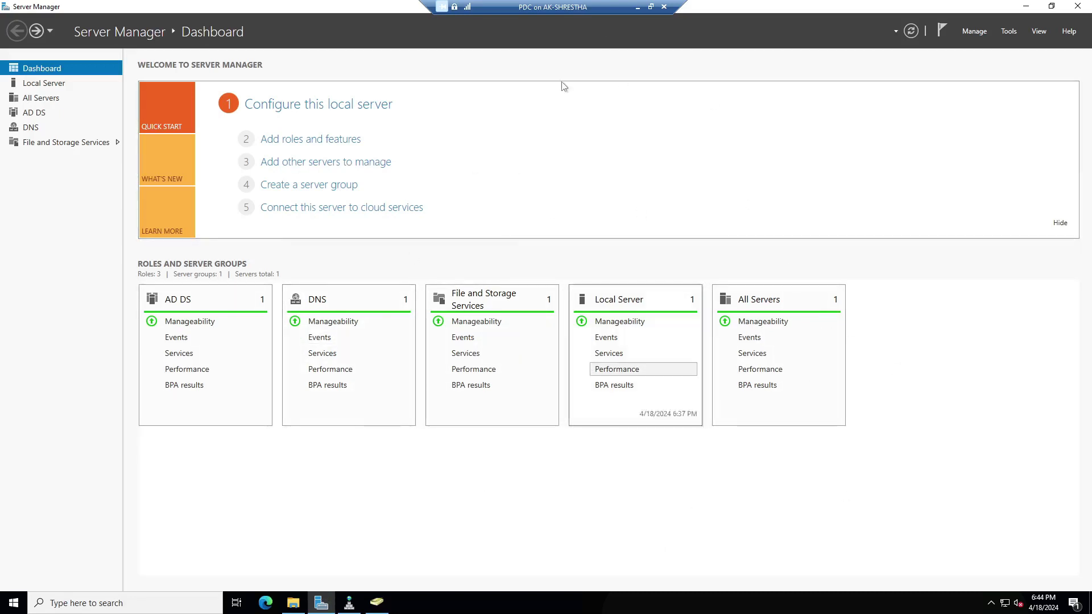
Switch to the Windows10-1 client VM and bring up sign-in as another user.
click(1027, 7)
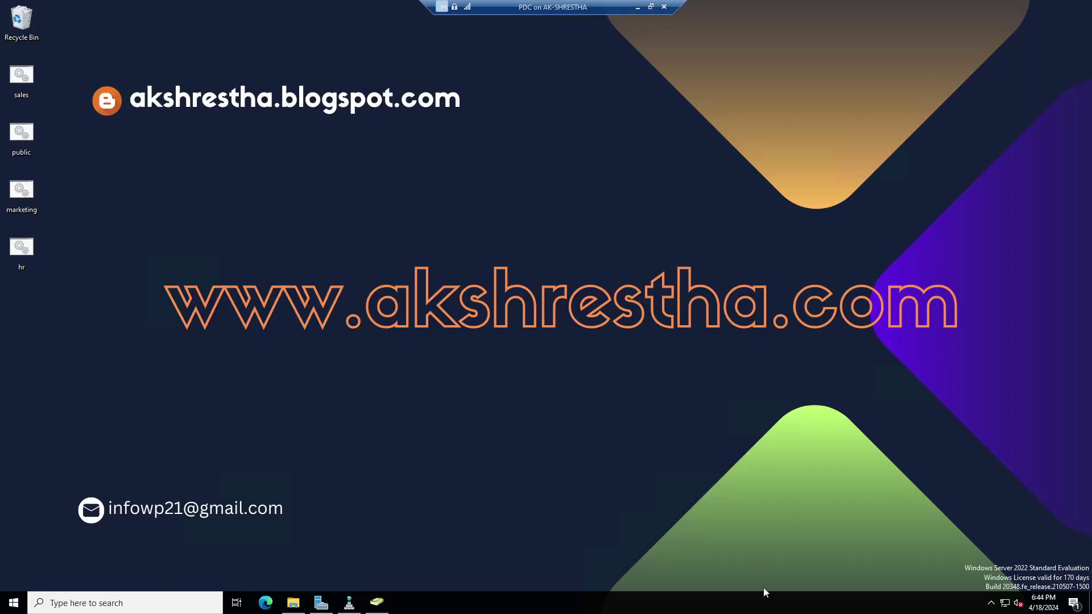
click(637, 7)
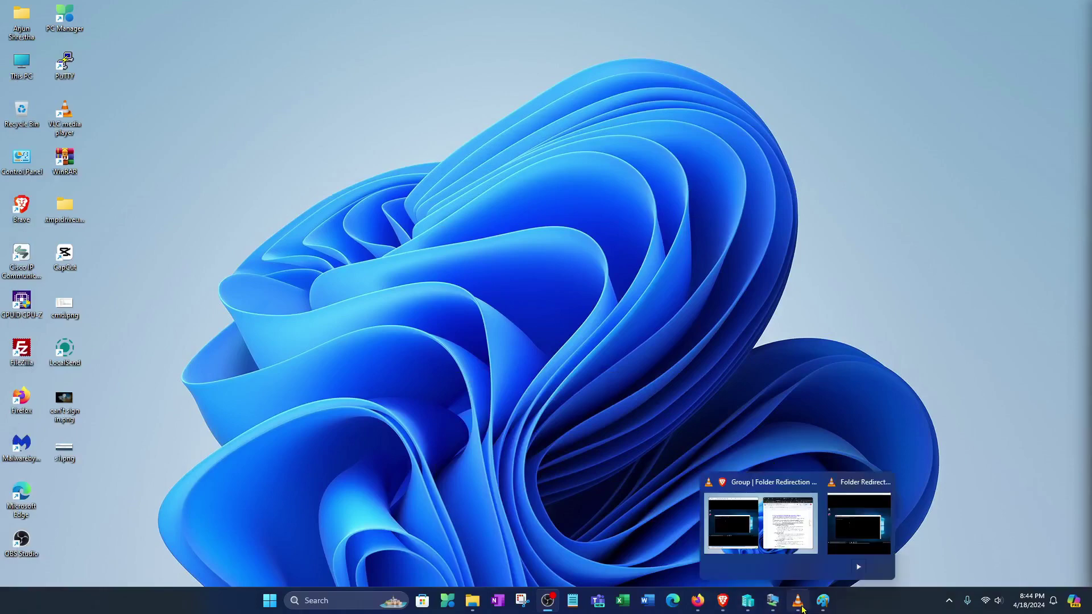
mouse_move(779, 605)
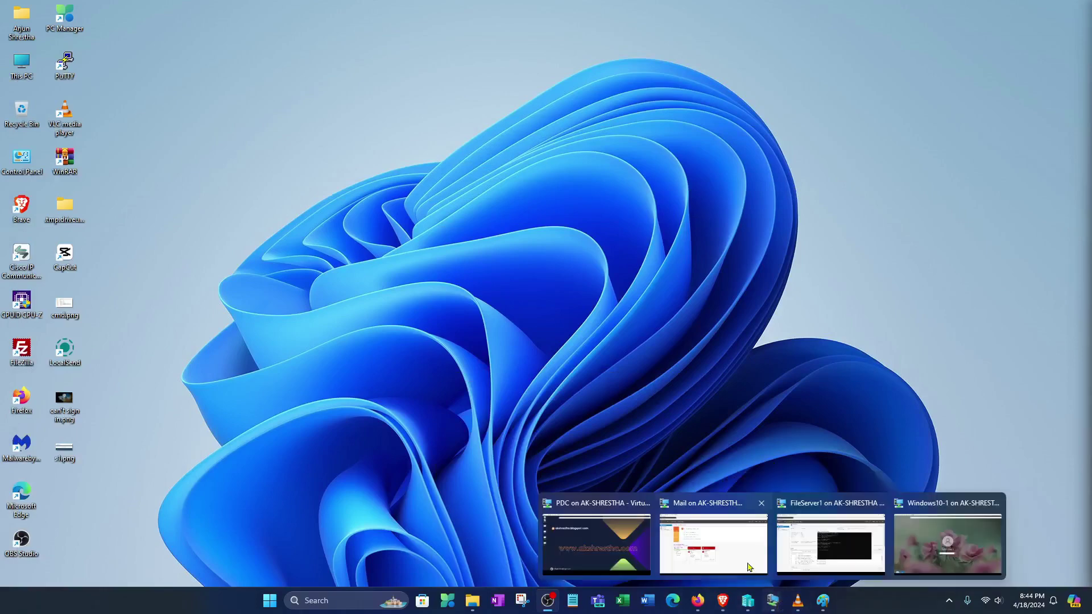
click(948, 543)
click(655, 155)
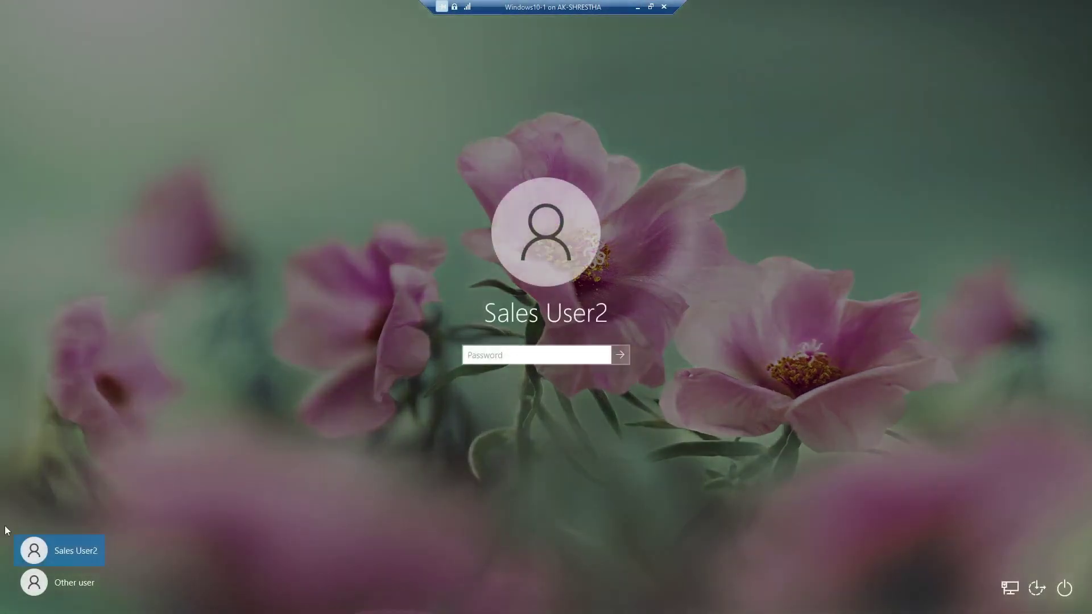
click(35, 583)
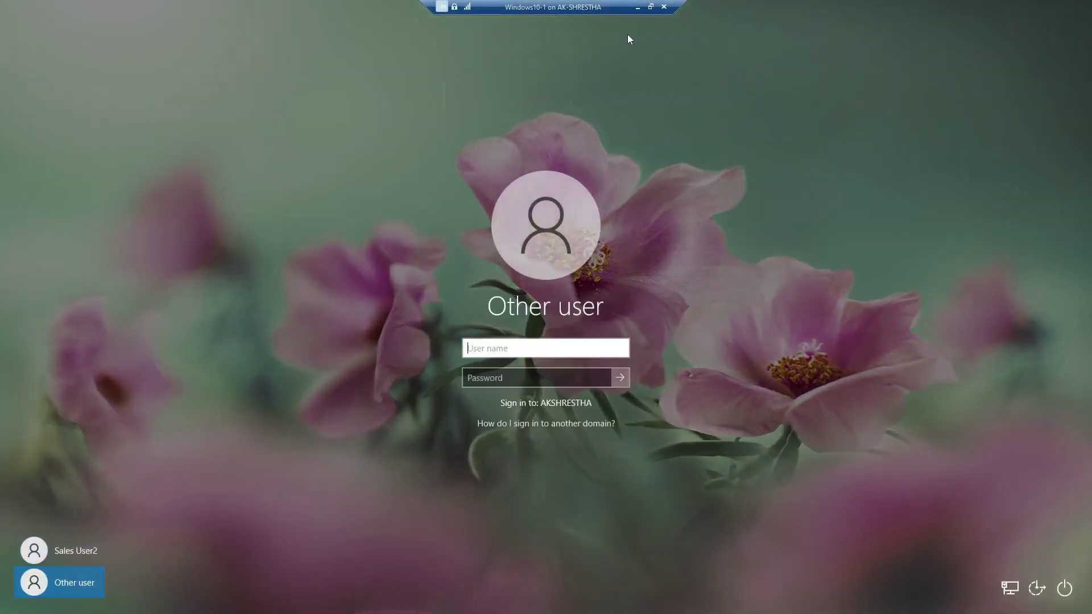
Return to the PDC server session full-screen.
click(637, 7)
mouse_move(798, 604)
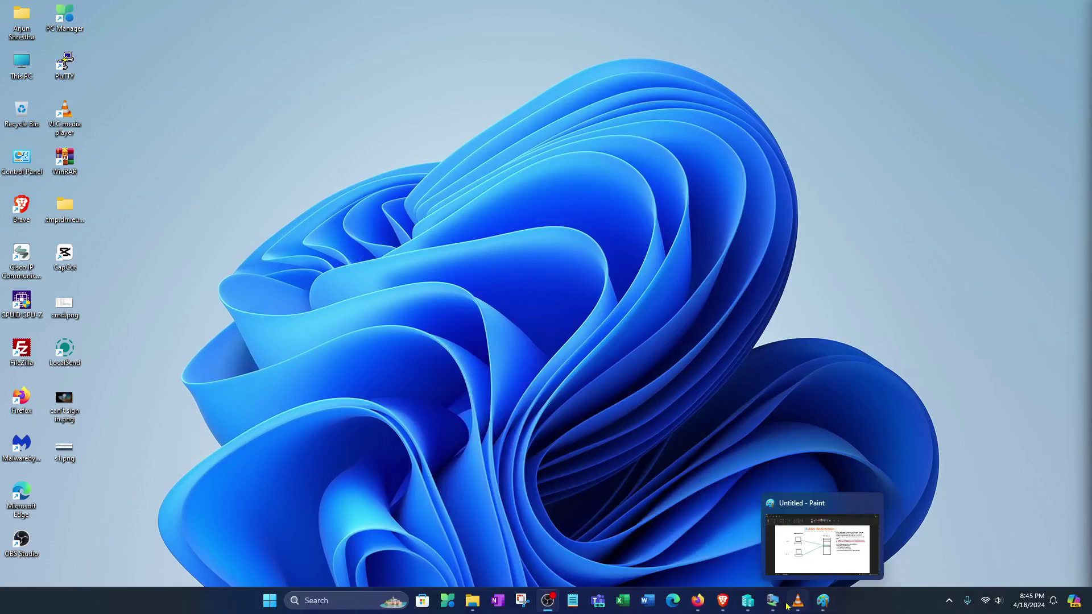
click(596, 543)
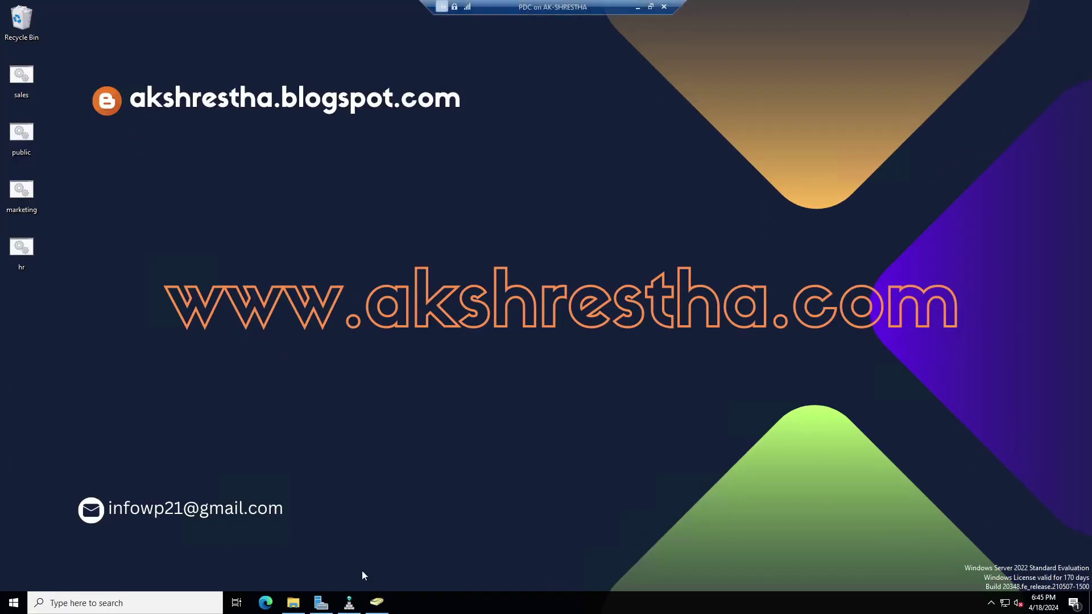
Bring back Active Directory Users and Computers and briefly open Marketing User5's properties.
click(378, 604)
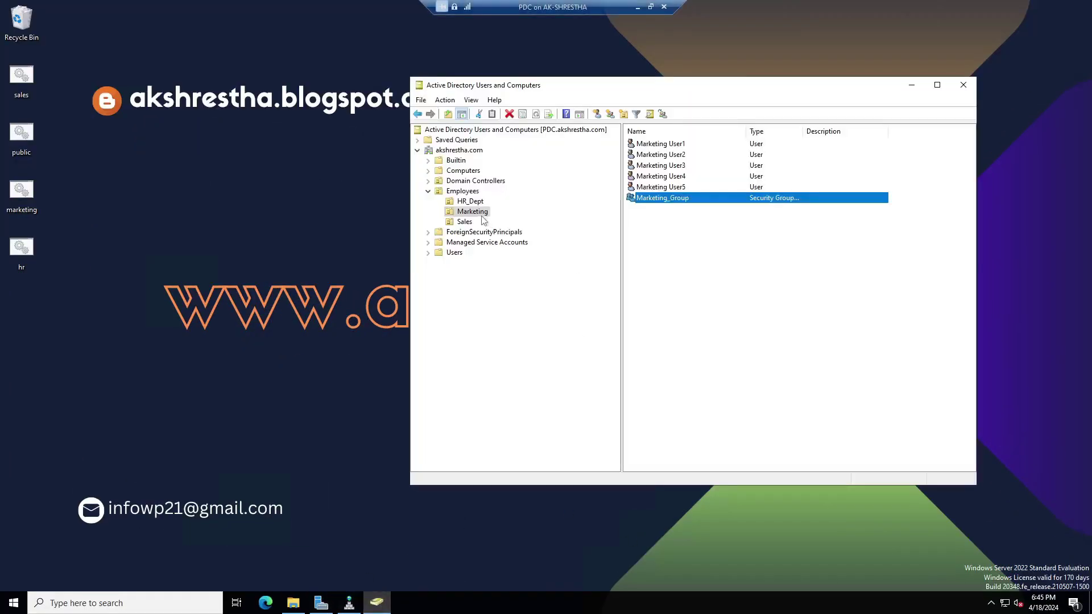
click(661, 189)
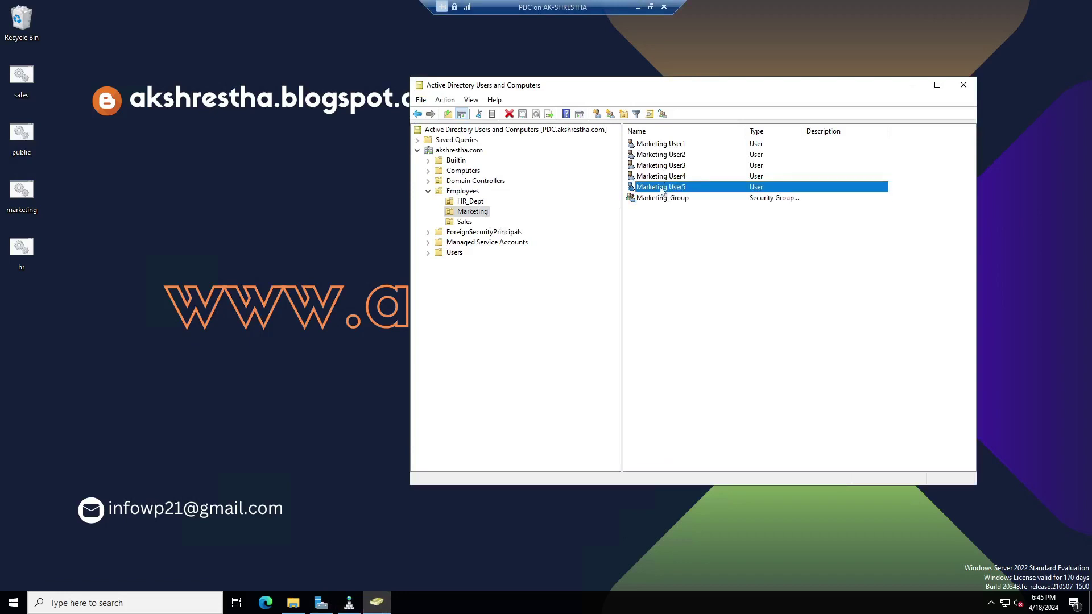
right_click(659, 188)
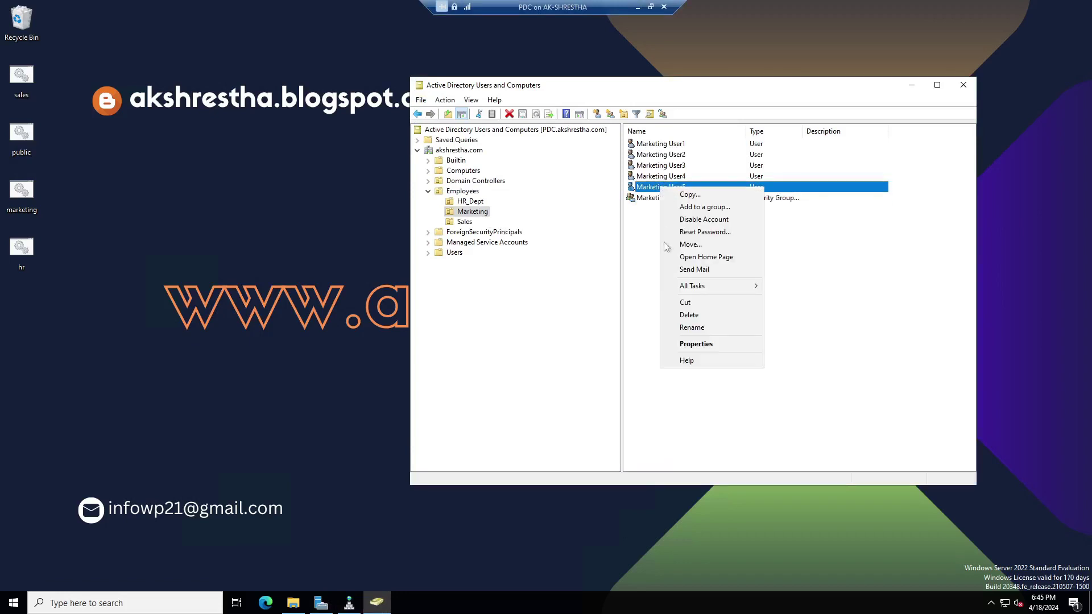
click(691, 343)
click(695, 446)
Read the logon names of Marketing User1 and User2, then return to the host desktop.
click(664, 144)
right_click(664, 143)
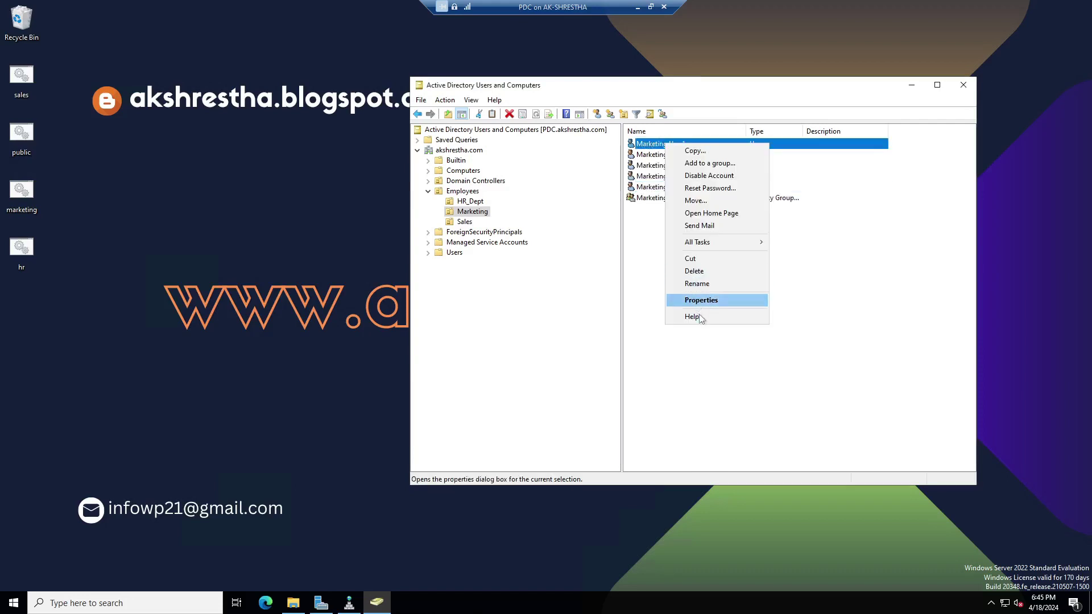
click(702, 303)
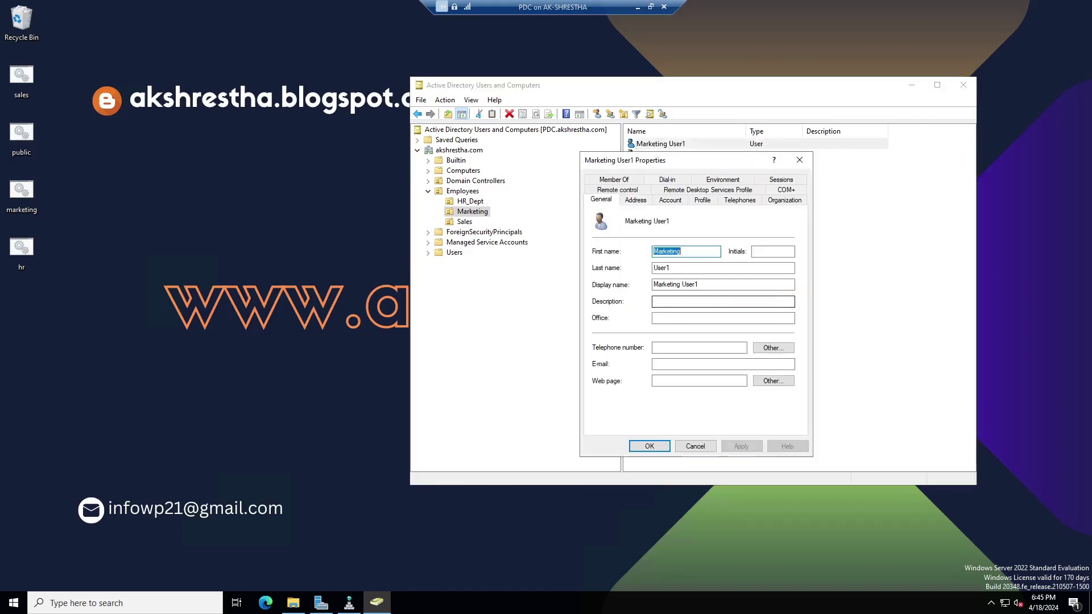
click(671, 200)
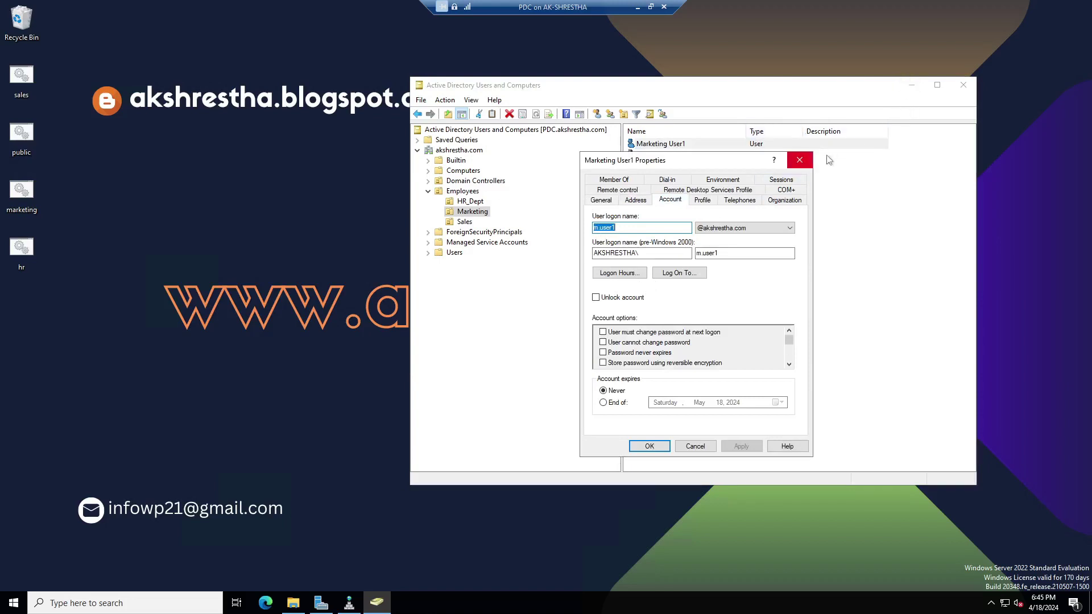
click(800, 160)
click(682, 157)
right_click(681, 158)
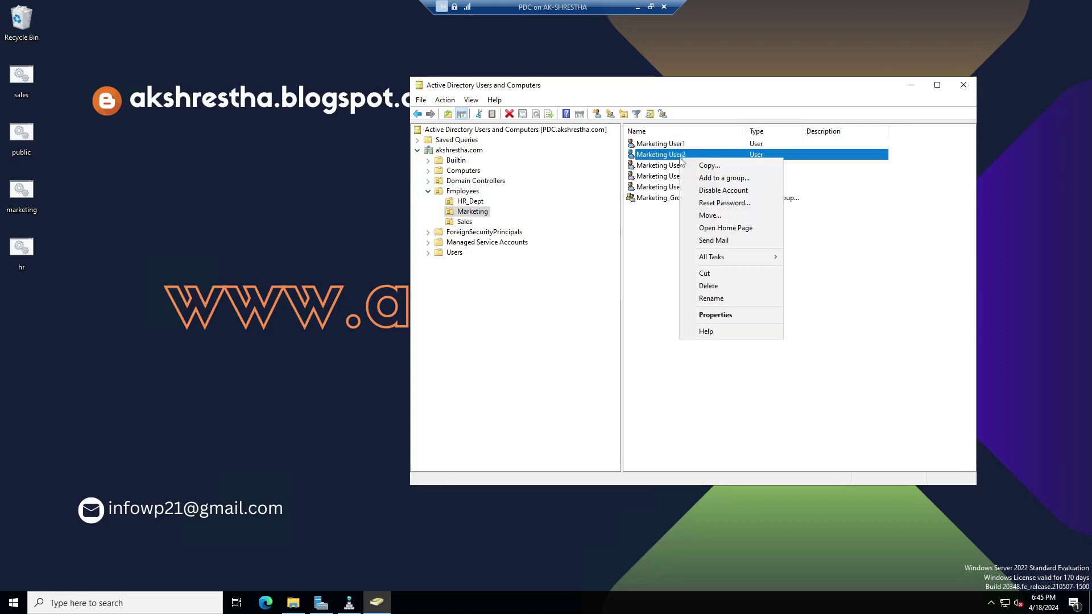
click(715, 315)
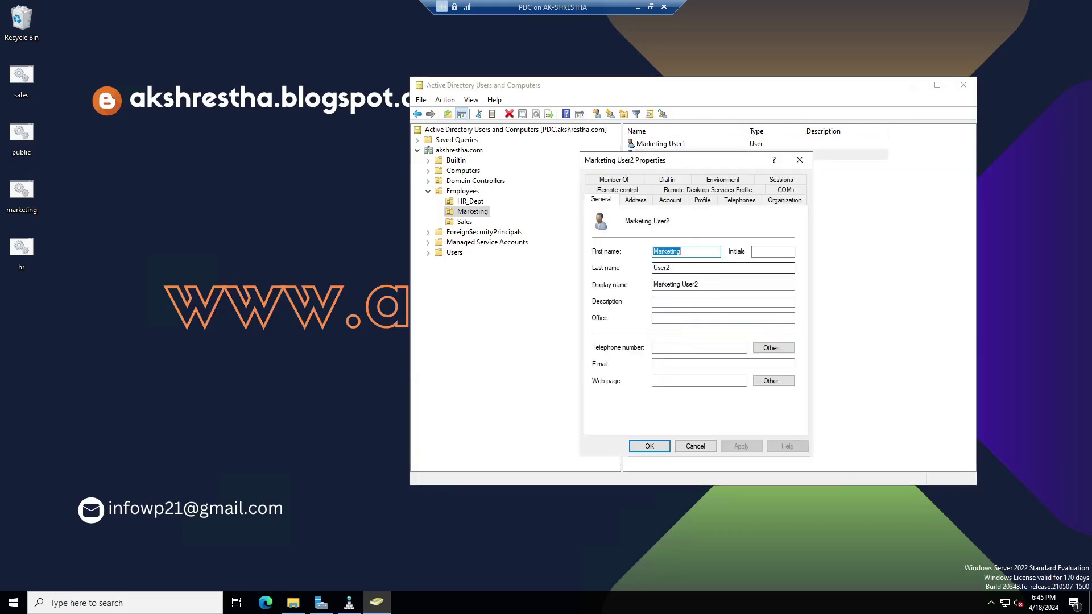
click(682, 203)
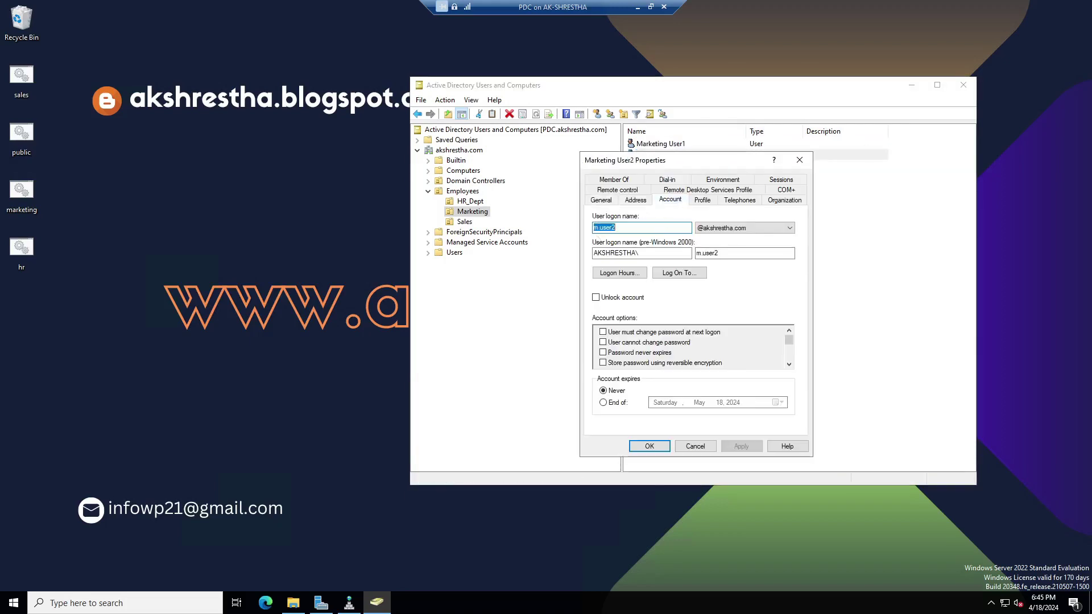
click(638, 6)
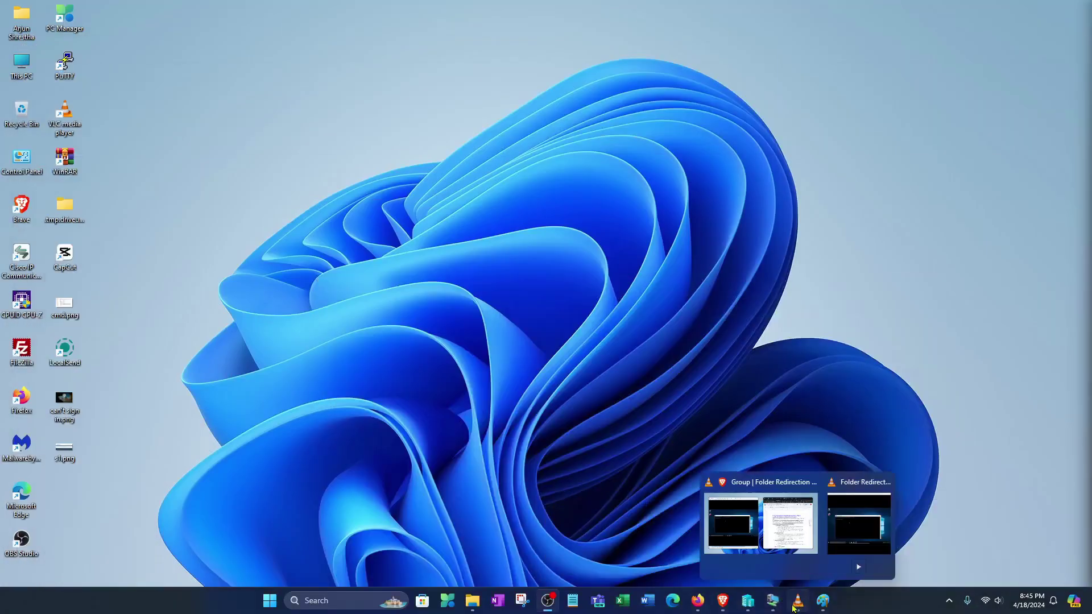
On the Windows10-1 VM, sign in through Other user with the first Marketing user's name and password.
mouse_move(774, 600)
click(929, 542)
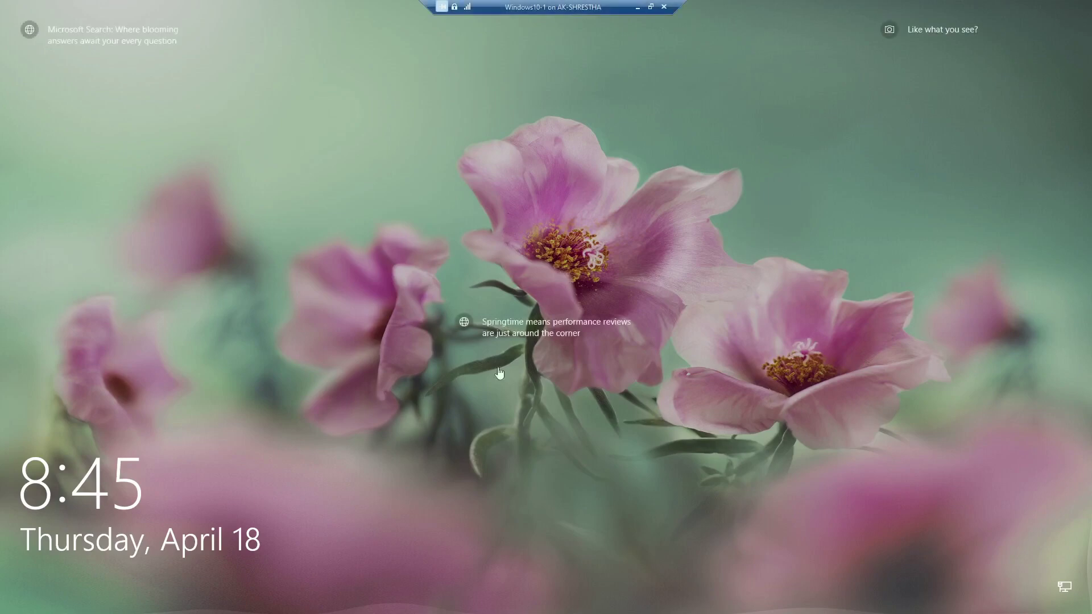
click(485, 438)
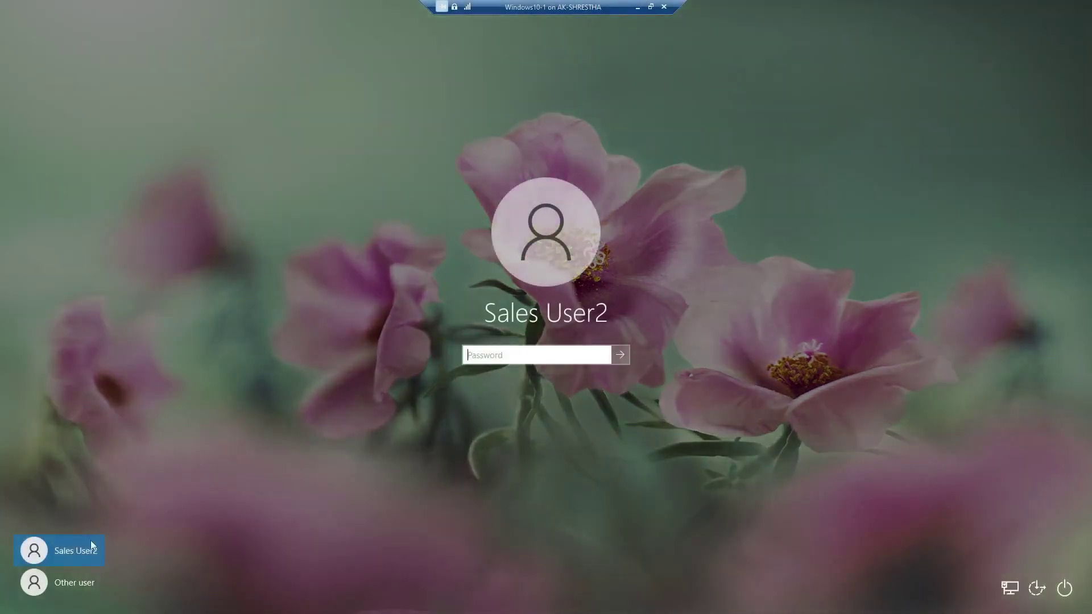
click(73, 579)
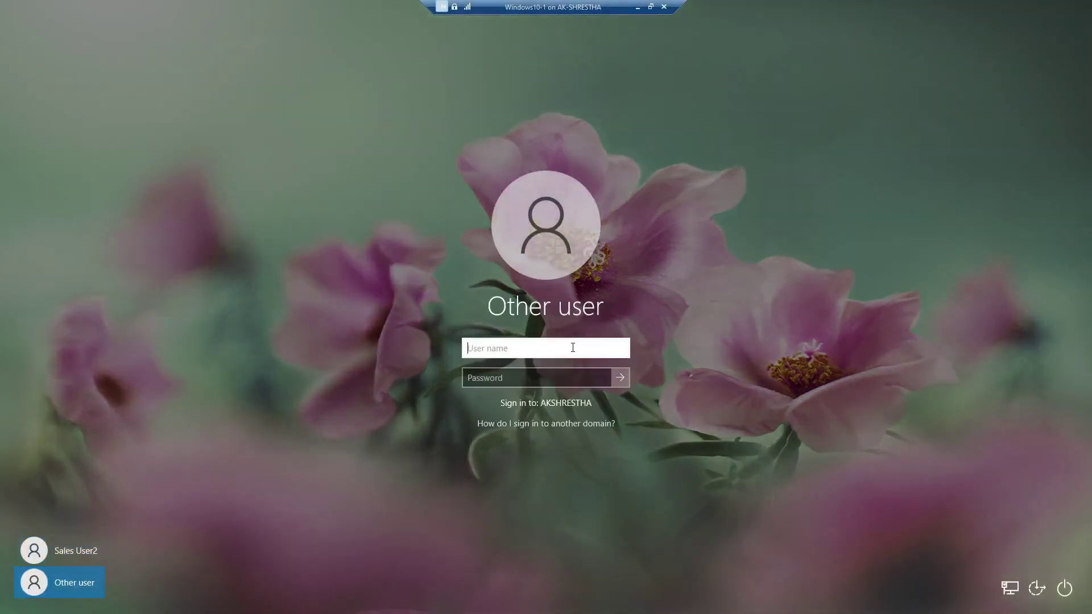
text(m.user1)
key(Tab)
text(•)
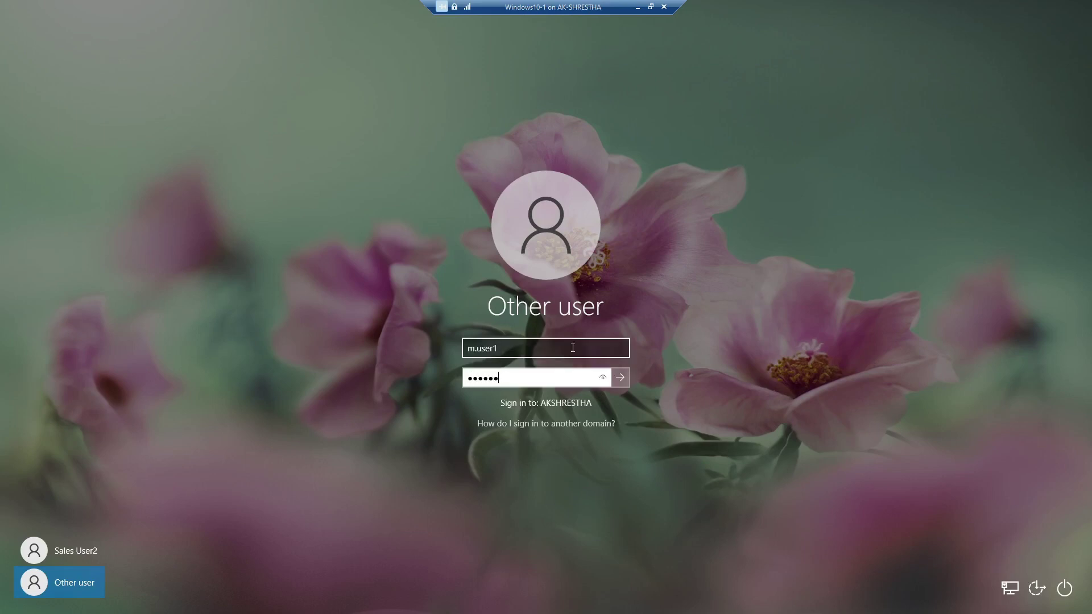
click(620, 377)
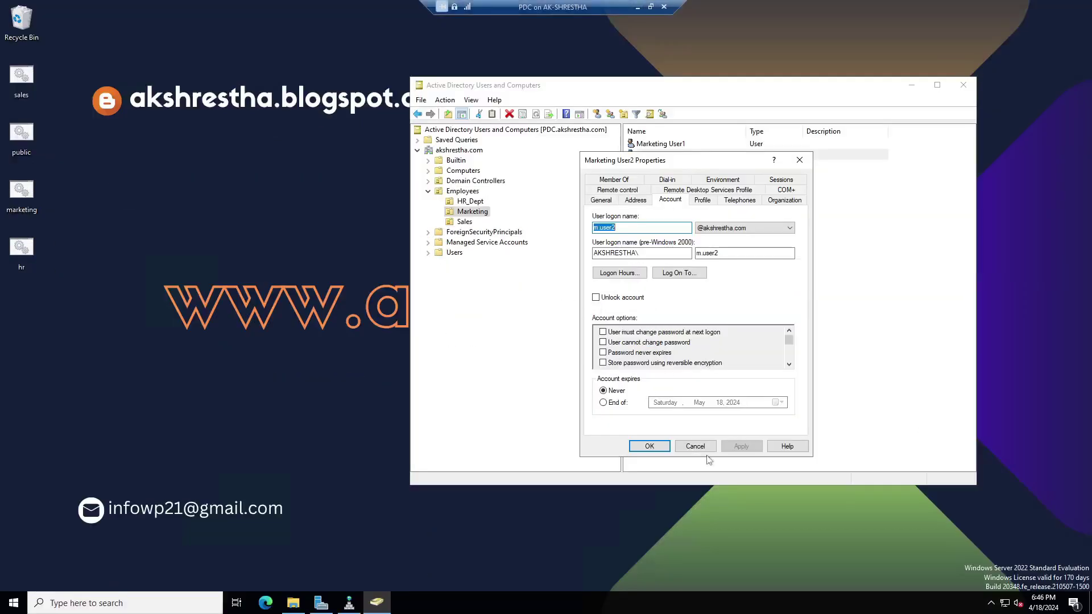
Close Marketing User2's properties, put away Active Directory Users, and launch an administrator Command Prompt.
click(649, 446)
click(911, 85)
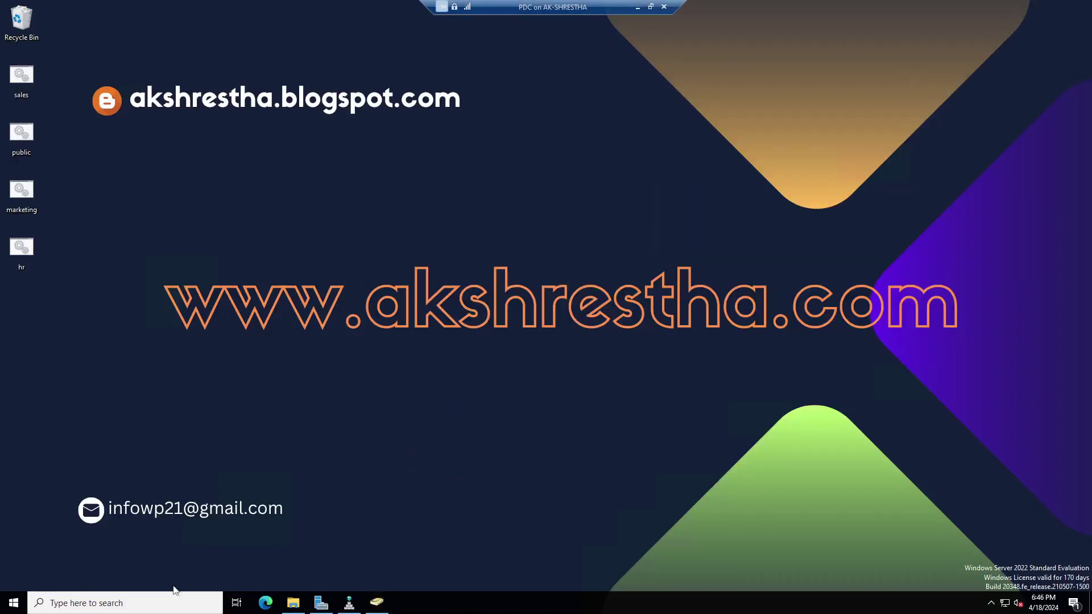
click(184, 602)
text(cmd)
key(Return)
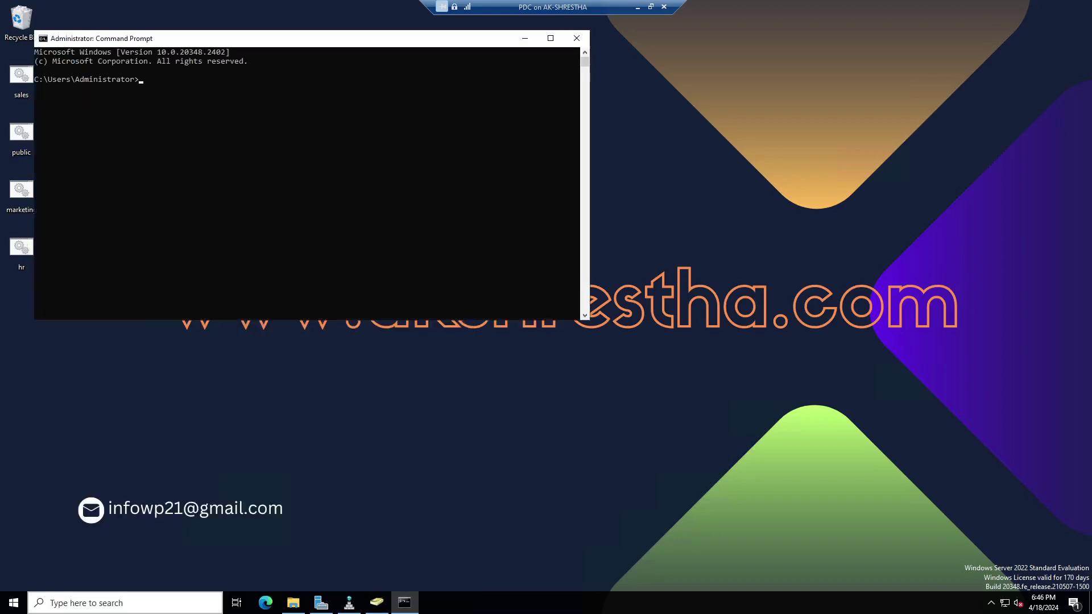
Run gpupdate /force on PDC, then minimise the server session.
text(gpupdate /force)
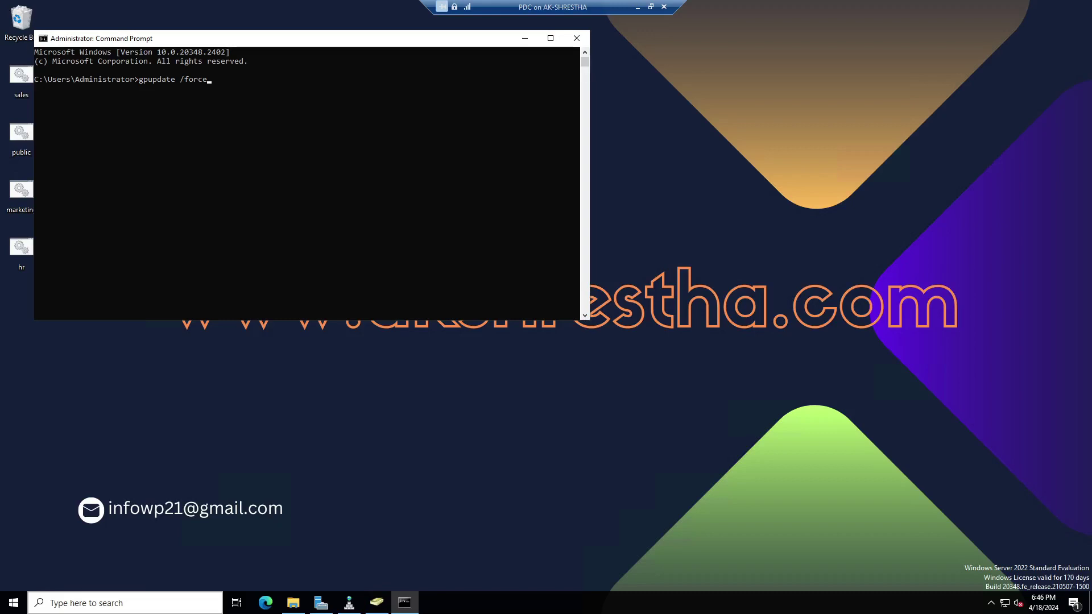
key(Return)
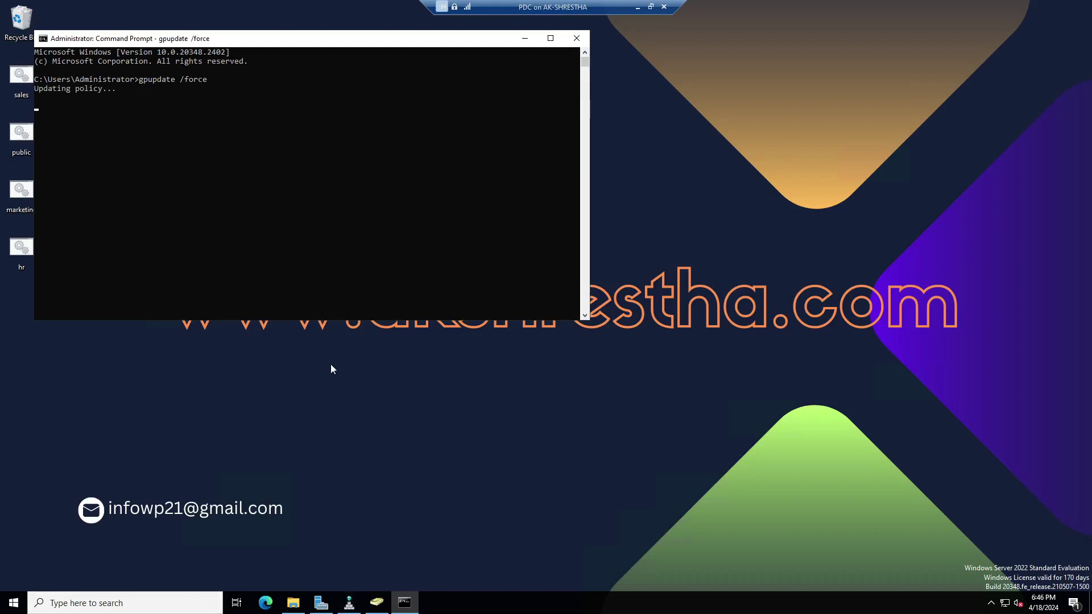
drag(346, 39, 692, 156)
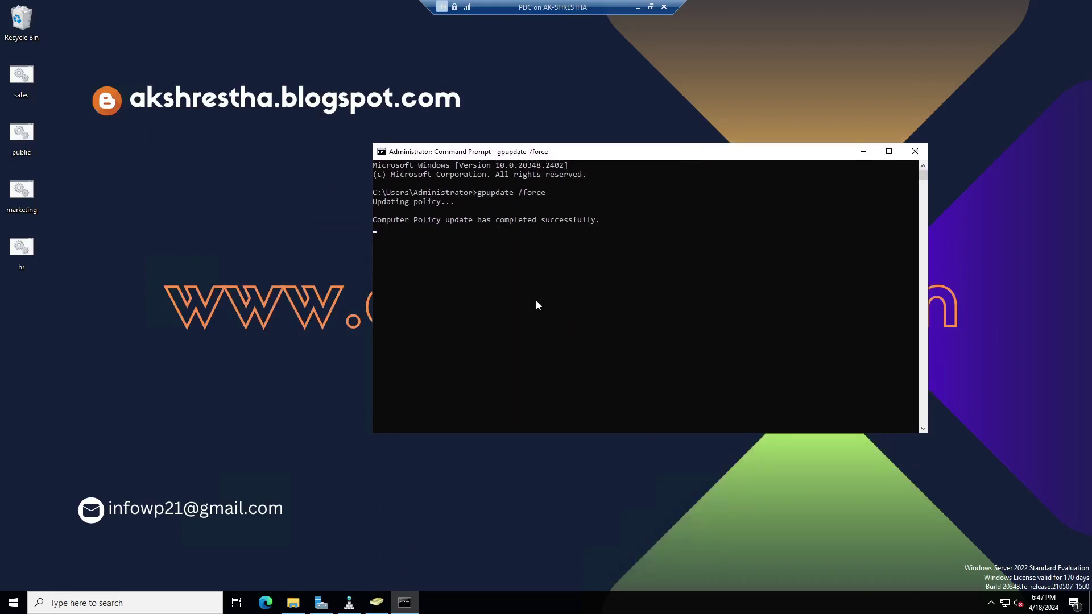
click(637, 6)
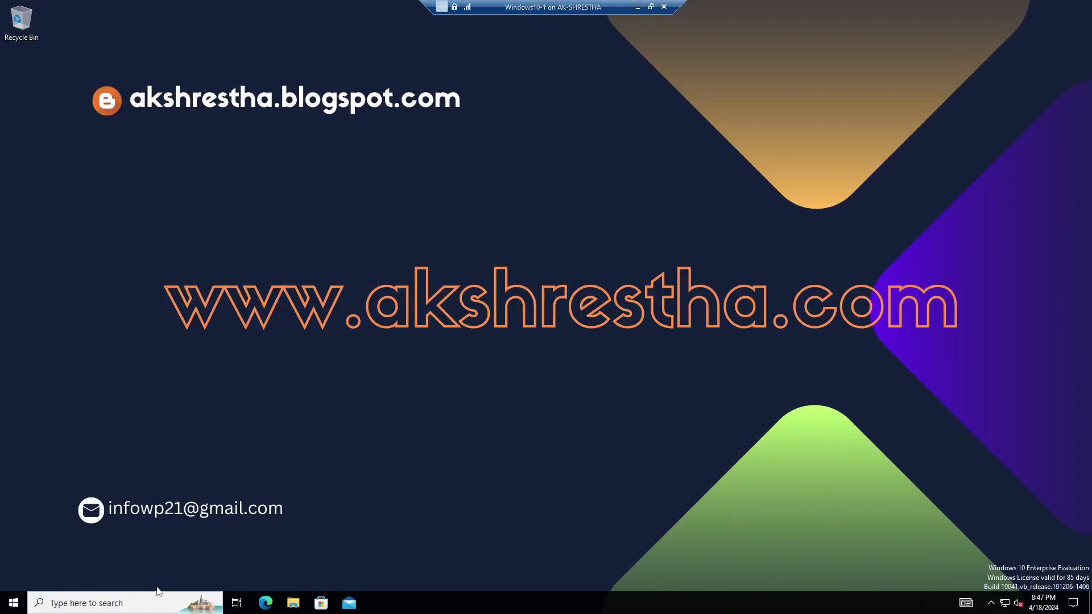
Open File Explorer on the Windows10-1 client and enlarge its window.
right_click(13, 602)
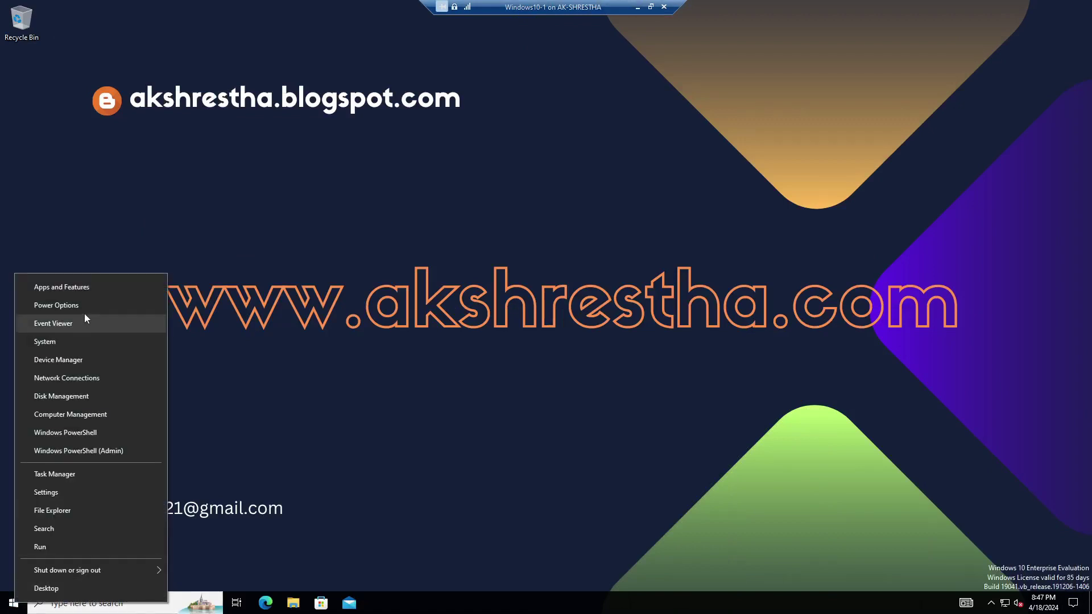
click(12, 602)
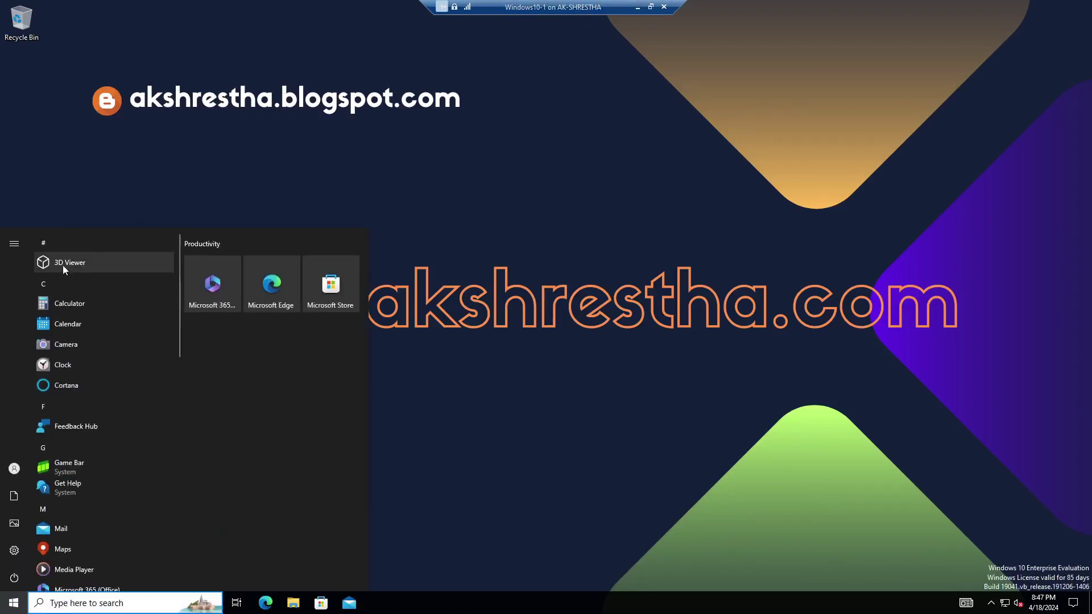
mouse_move(16, 474)
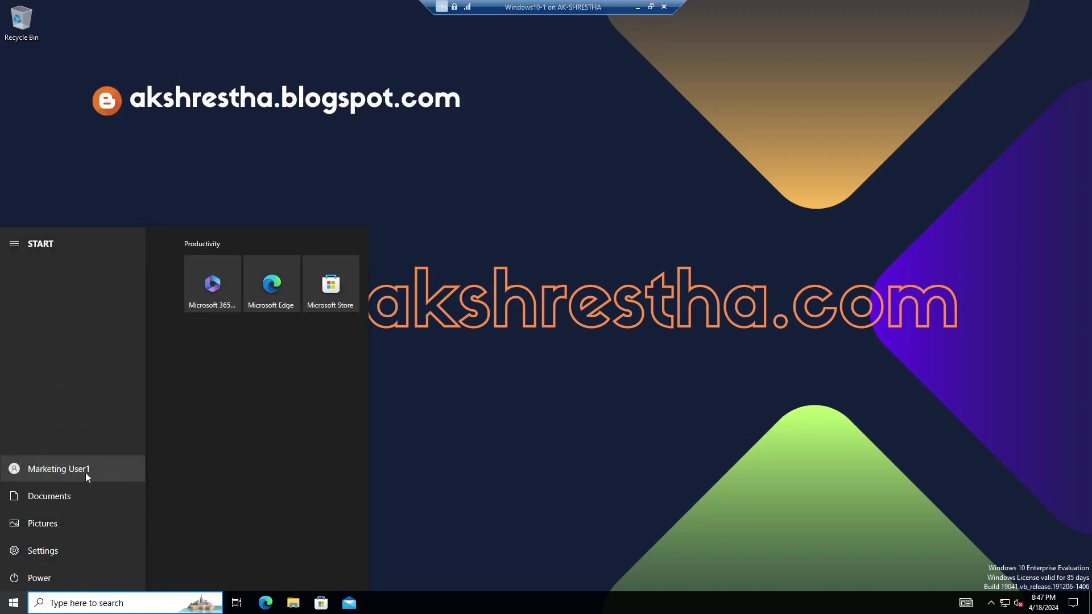
click(524, 441)
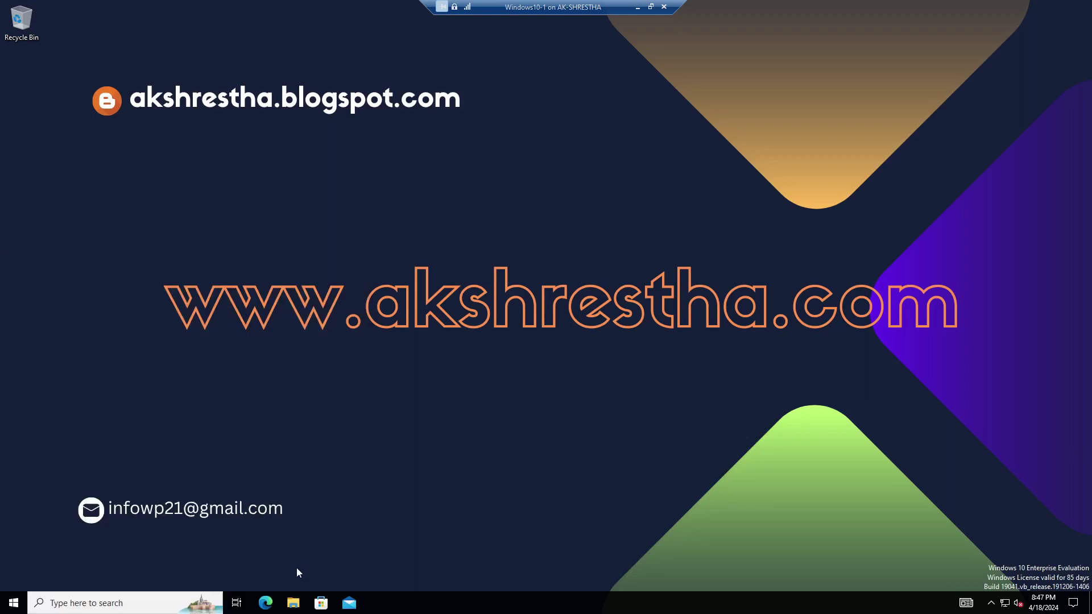
click(294, 604)
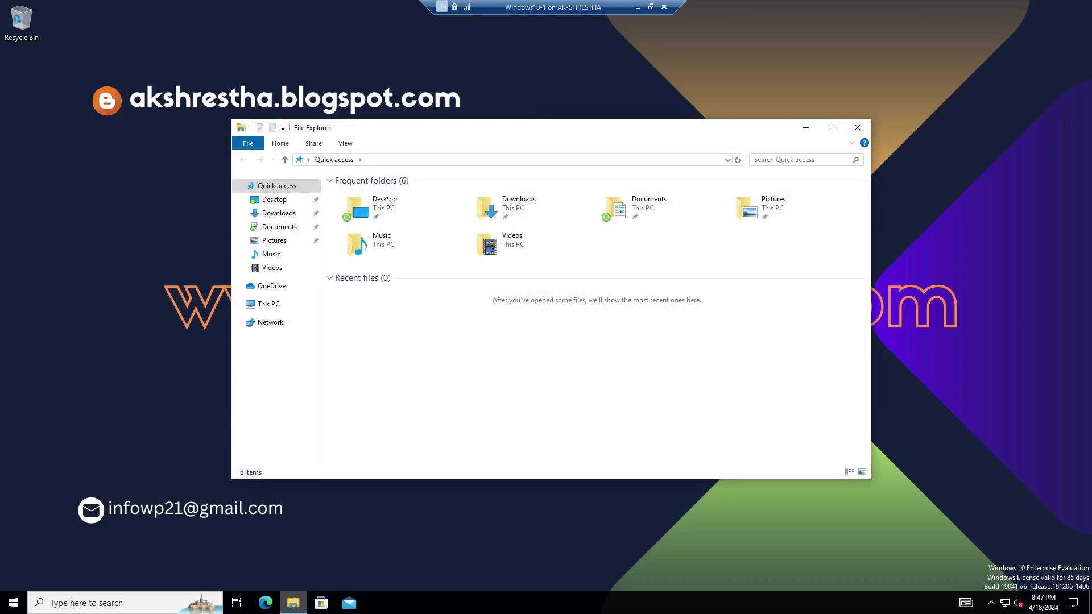
drag(381, 134, 499, 93)
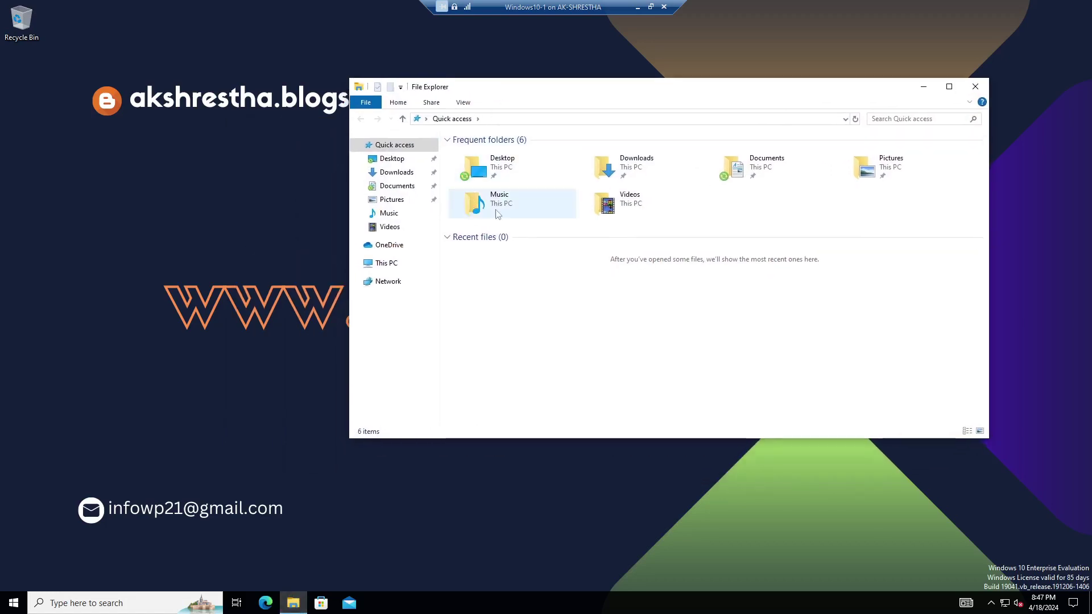
drag(530, 440, 543, 525)
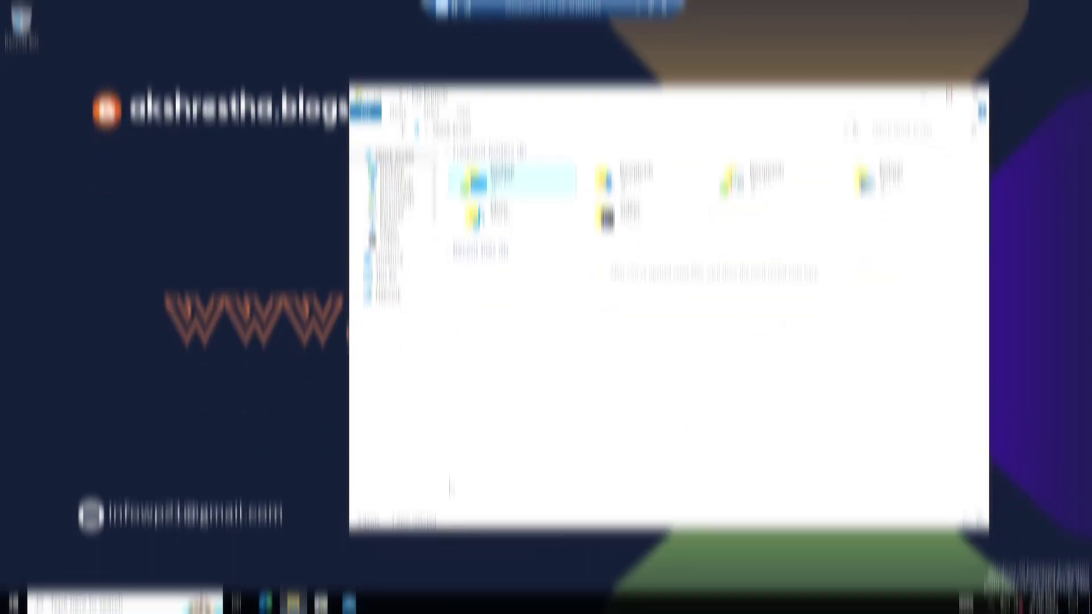
Run gpupdate /force in a client Command Prompt and accept logging off.
click(163, 608)
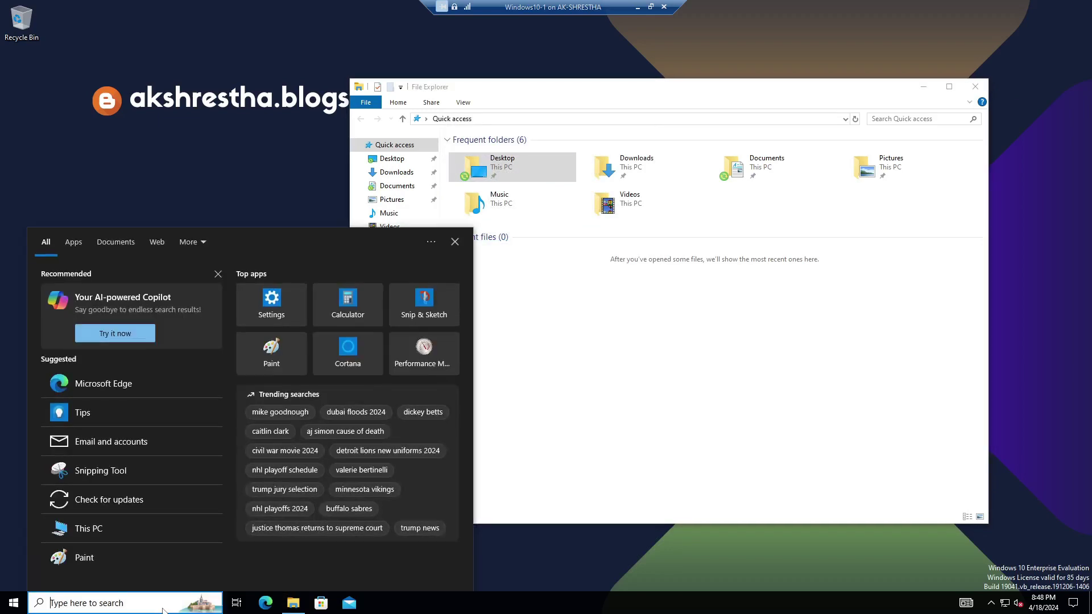
text(cmd)
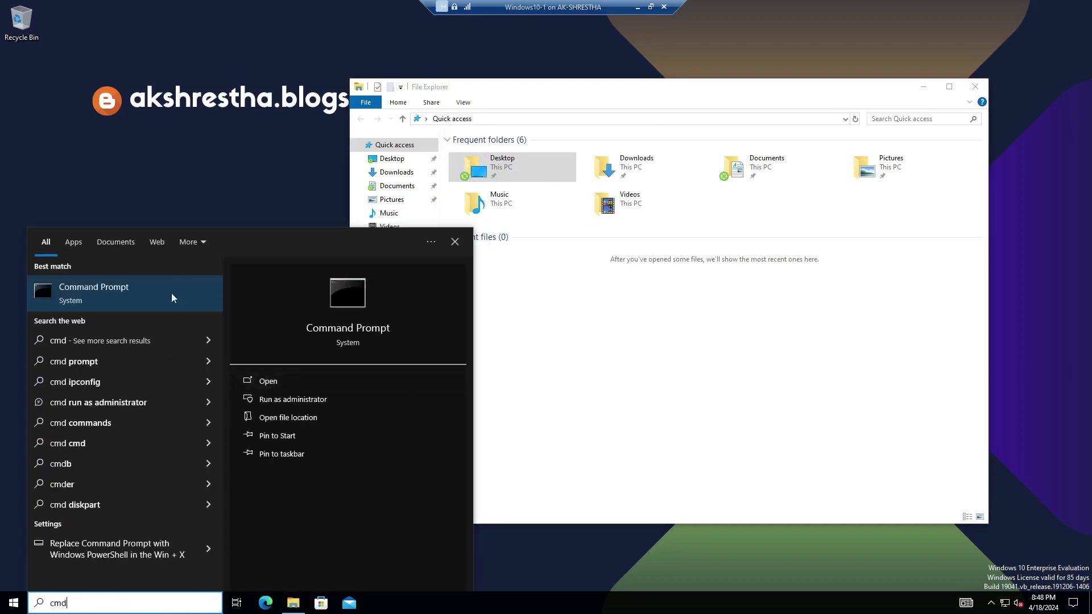
click(154, 282)
drag(358, 63, 711, 200)
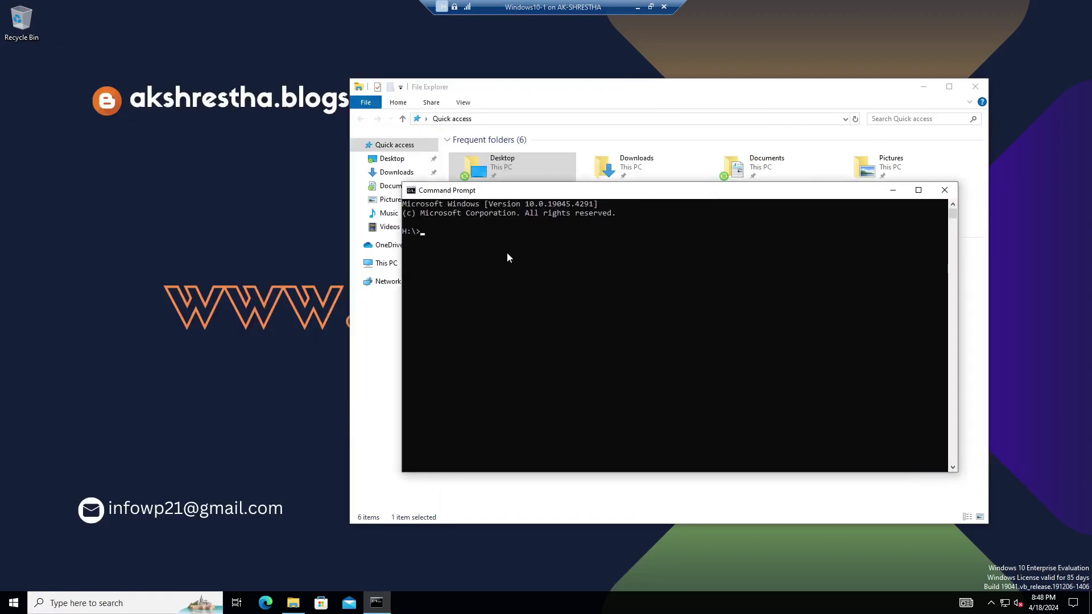
text(gpupdate /force)
key(Return)
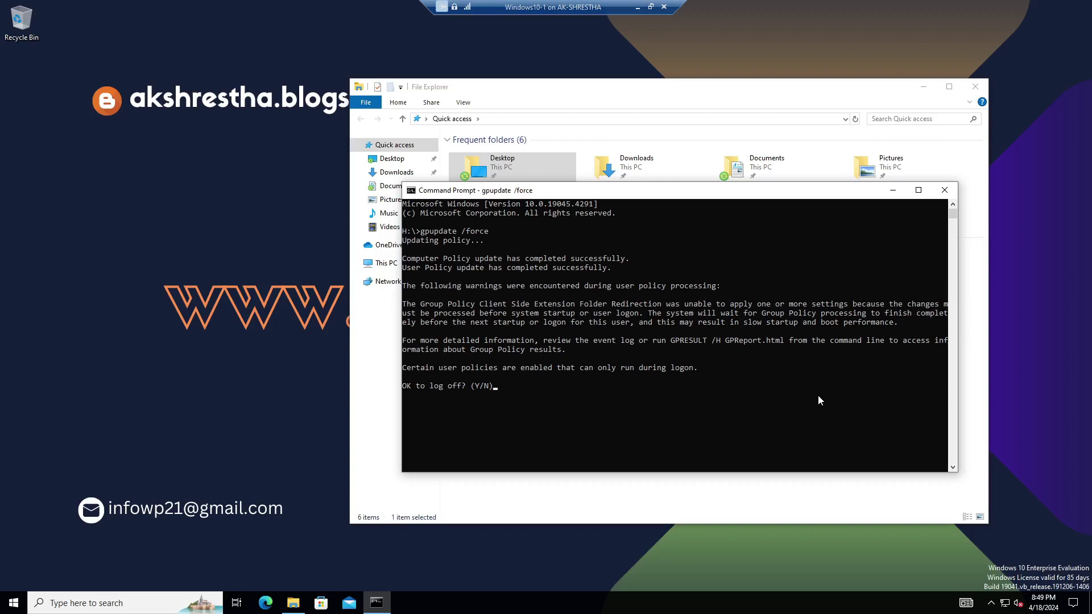
key(Return)
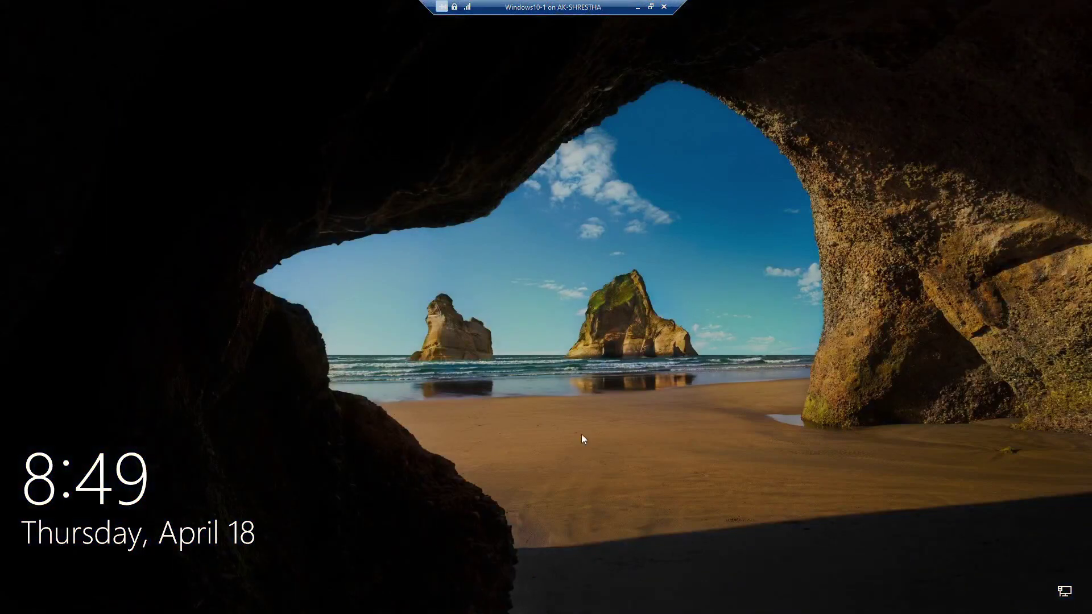
Sign back in as the marketing user and open File Explorer.
click(586, 381)
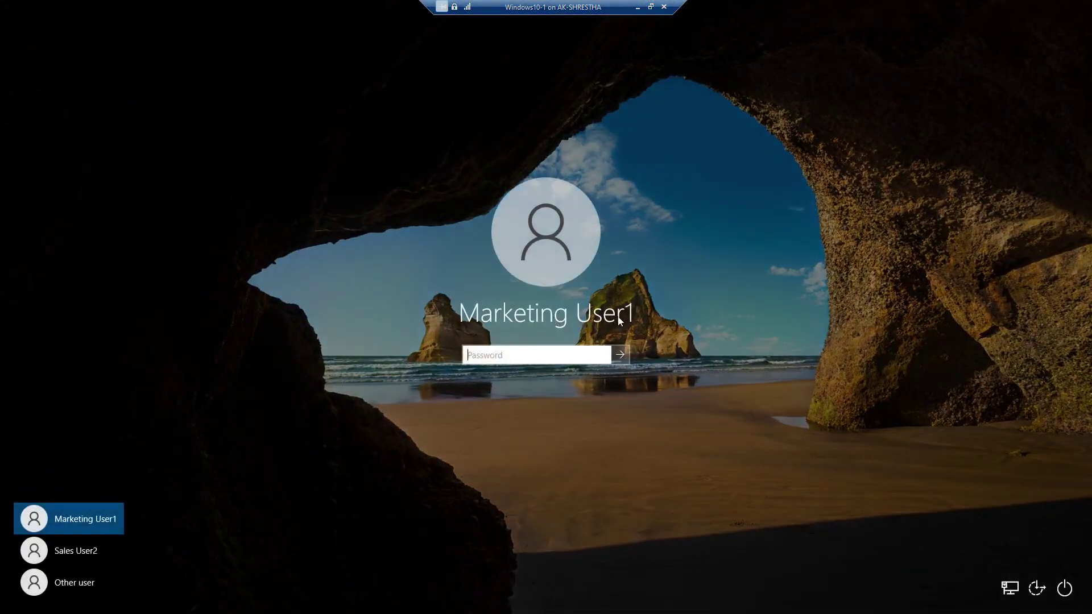
text(••••••••)
key(Return)
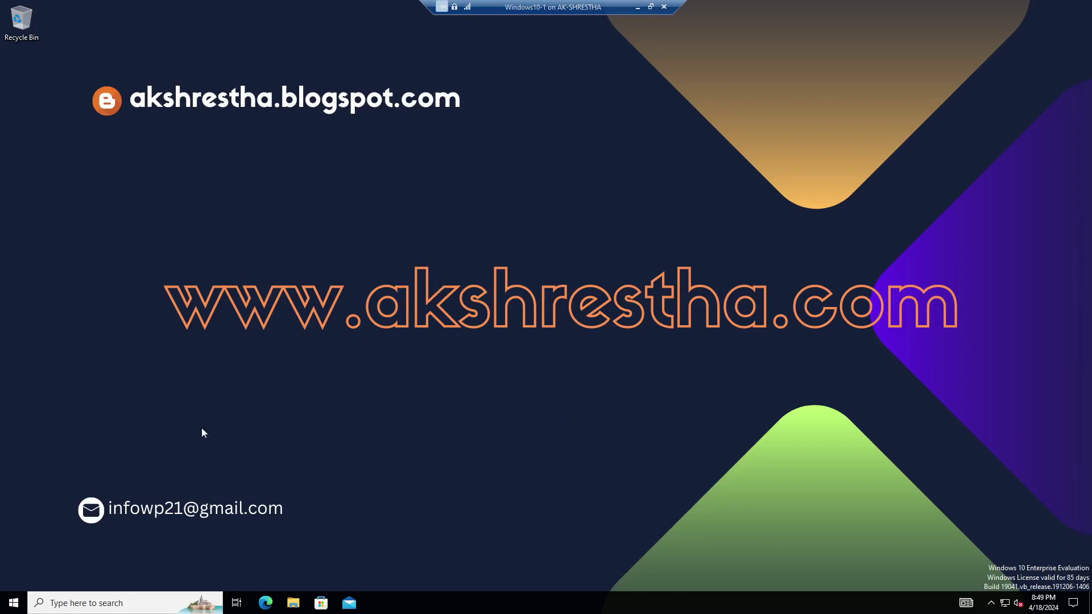
click(293, 603)
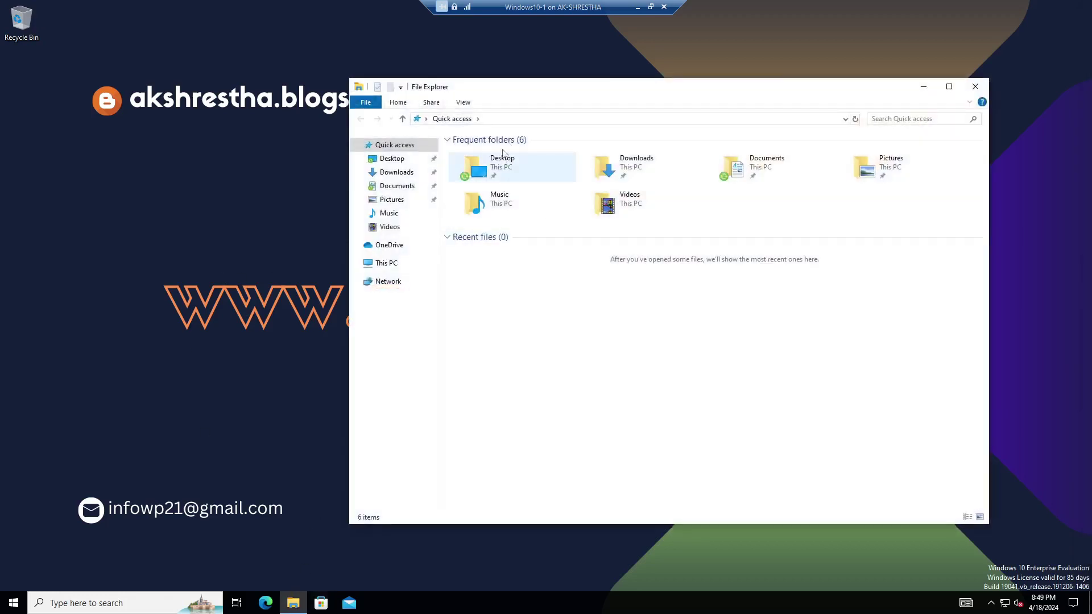
drag(544, 93, 494, 94)
Check the Desktop folder's Location points to \\PDC\MarketingDatas1, then switch to the PDC VM.
click(448, 167)
right_click(448, 167)
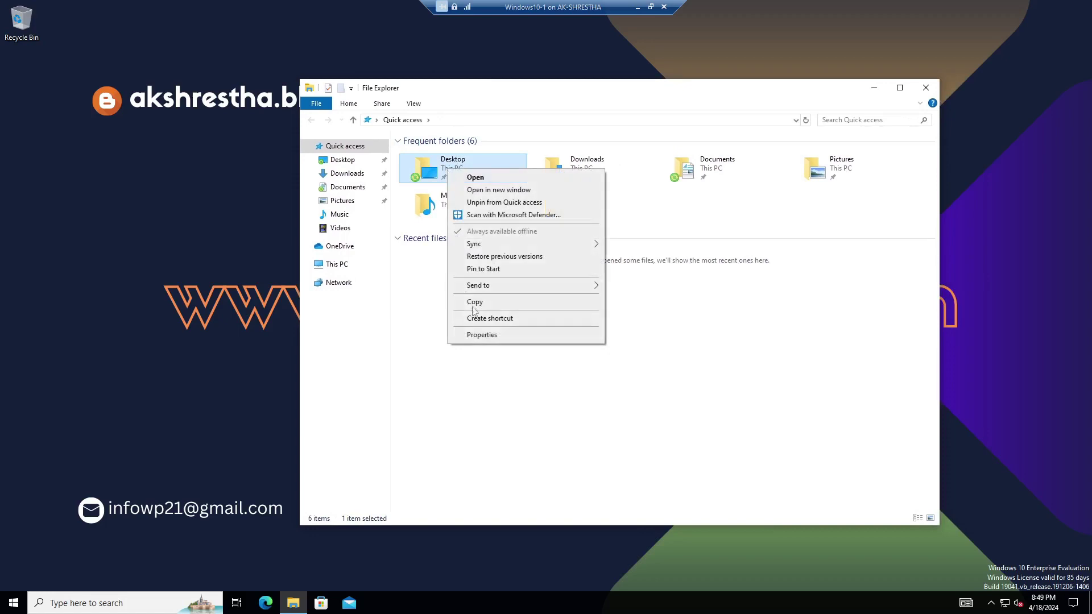
click(483, 335)
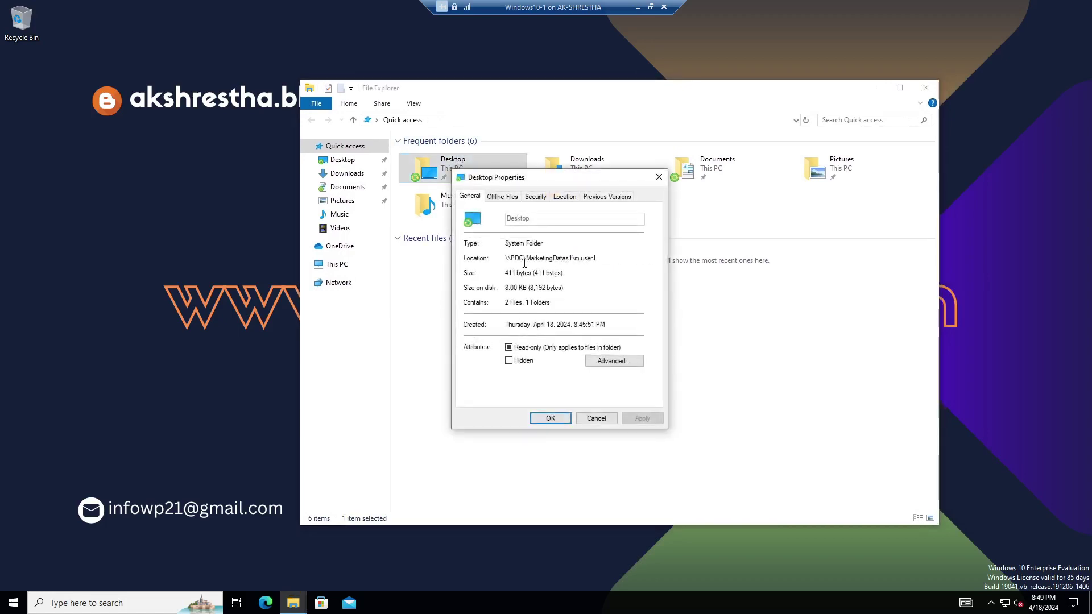
drag(505, 258, 599, 260)
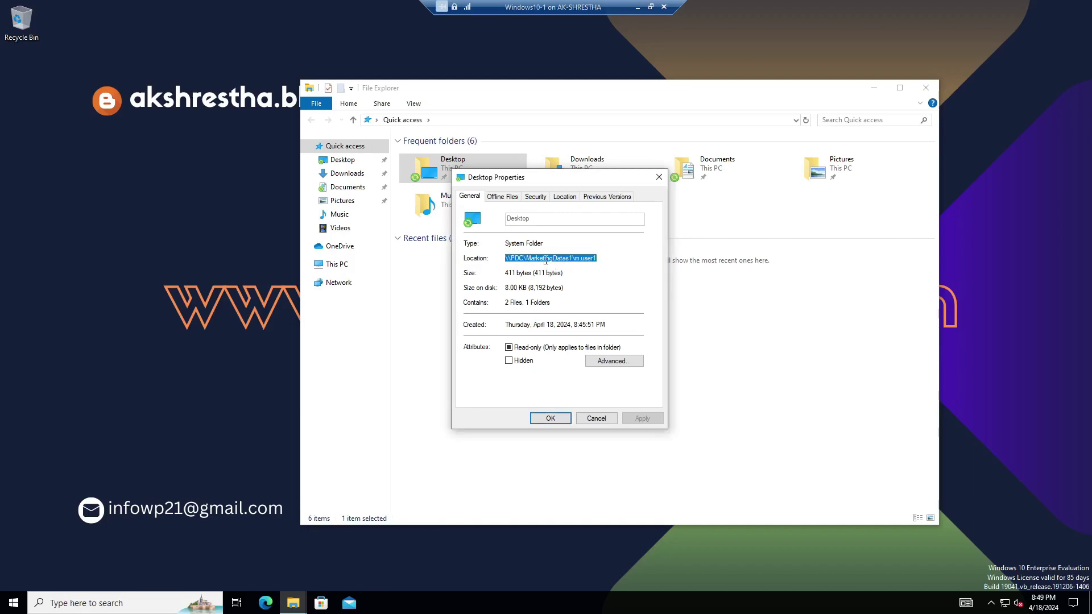
click(650, 6)
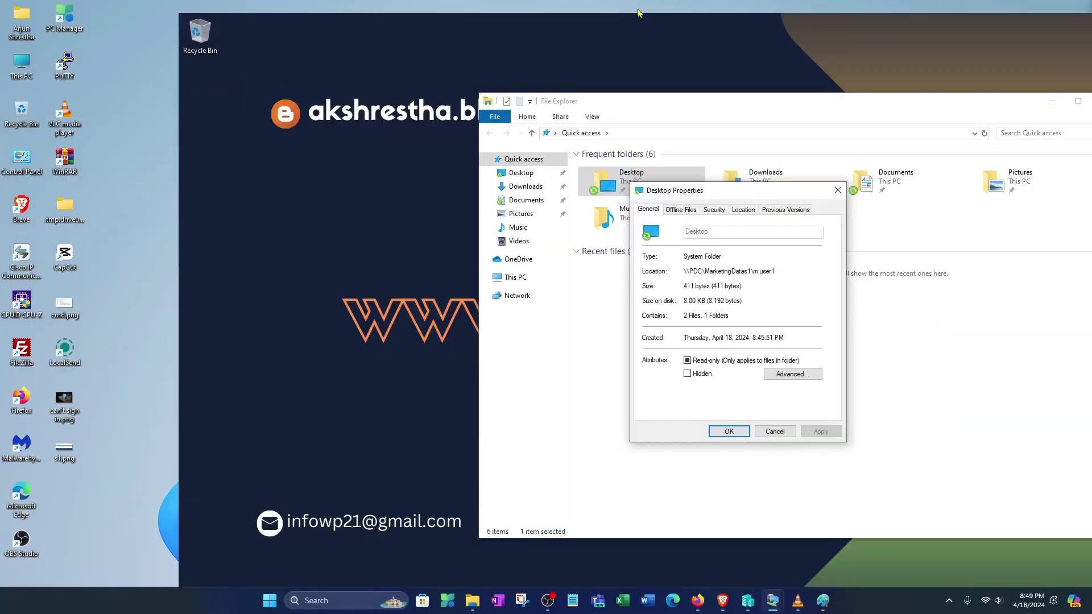
mouse_move(772, 602)
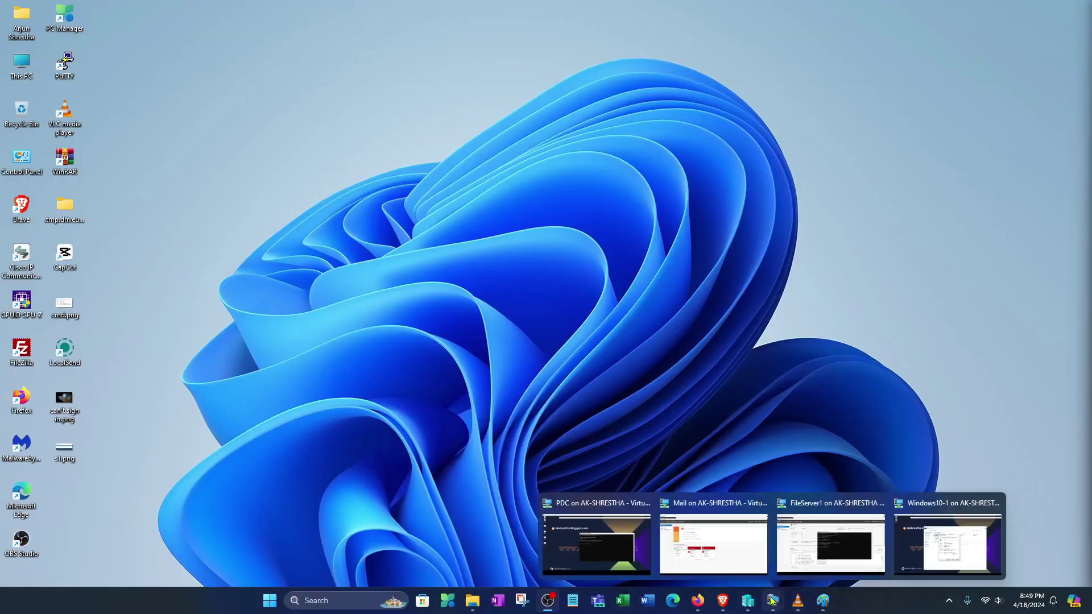
click(596, 540)
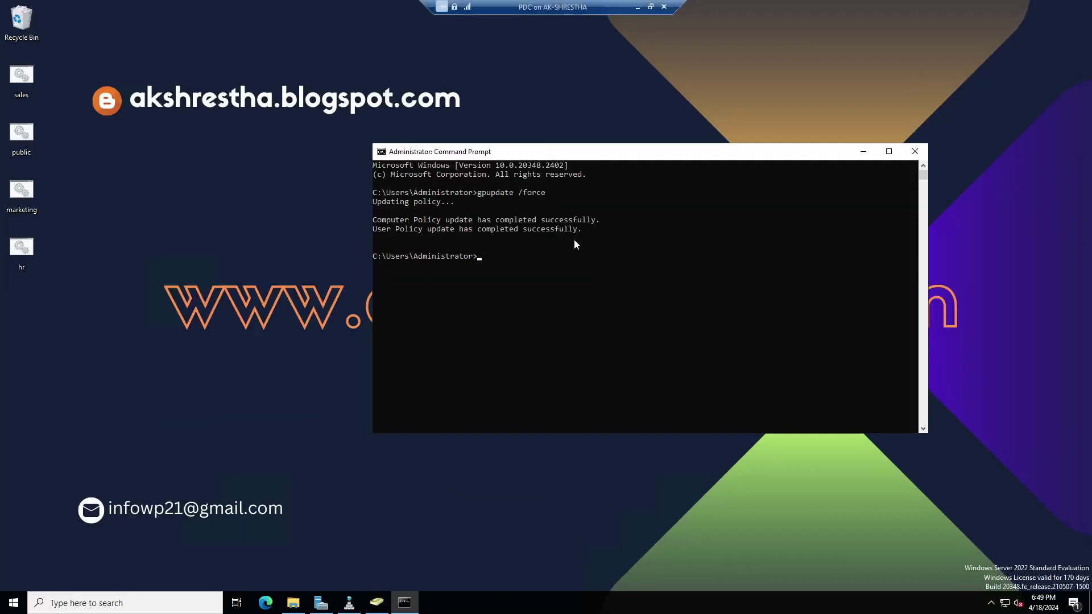
On PDC, open MarketingDatas1 and the user's folder showing Desktop and Documents, then minimise the session.
click(863, 151)
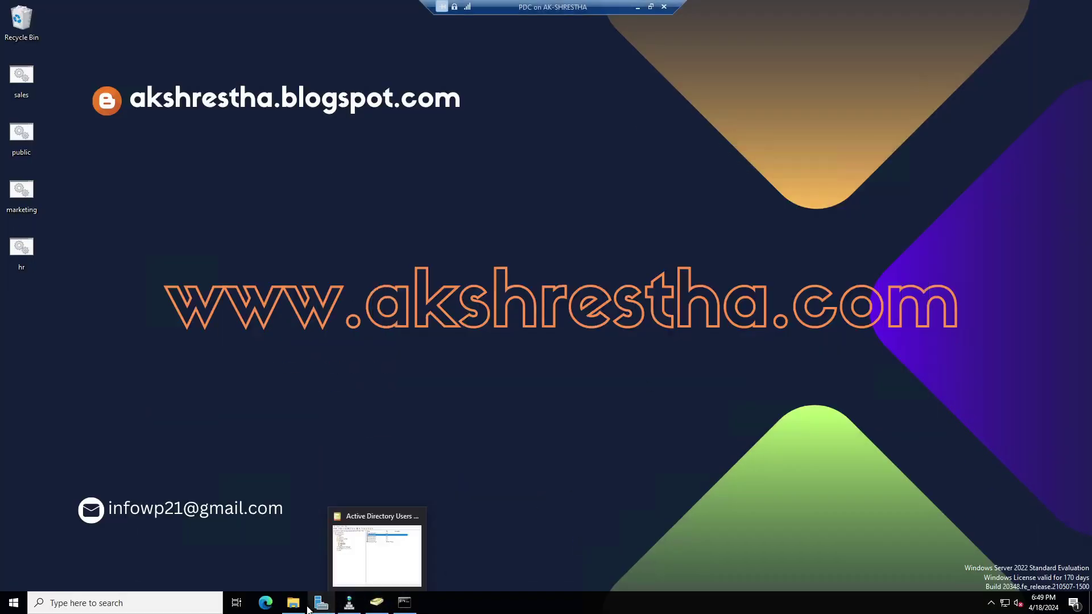
click(293, 603)
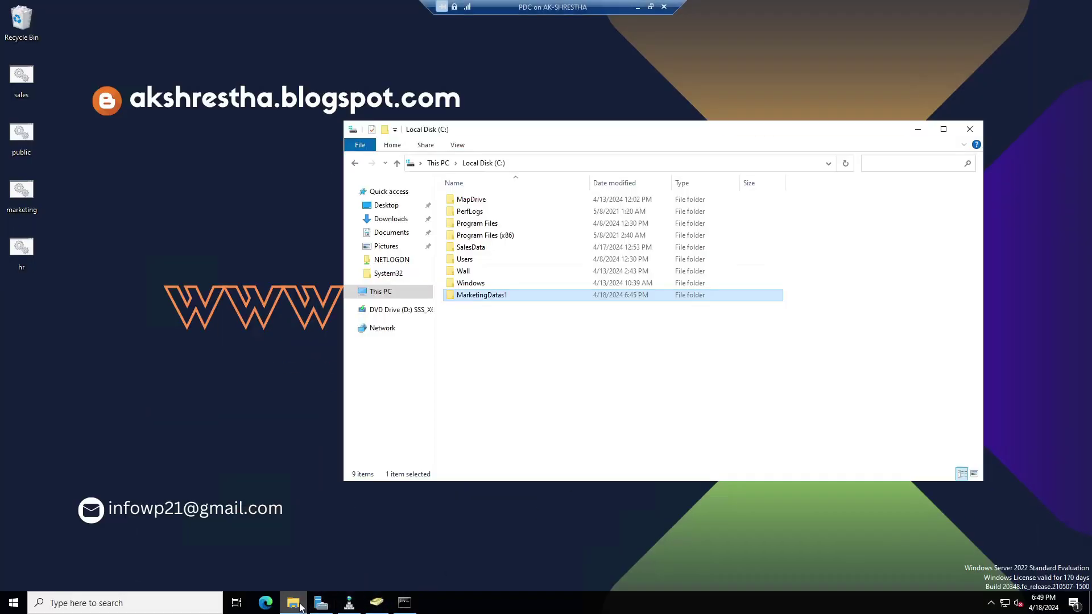
double_click(498, 297)
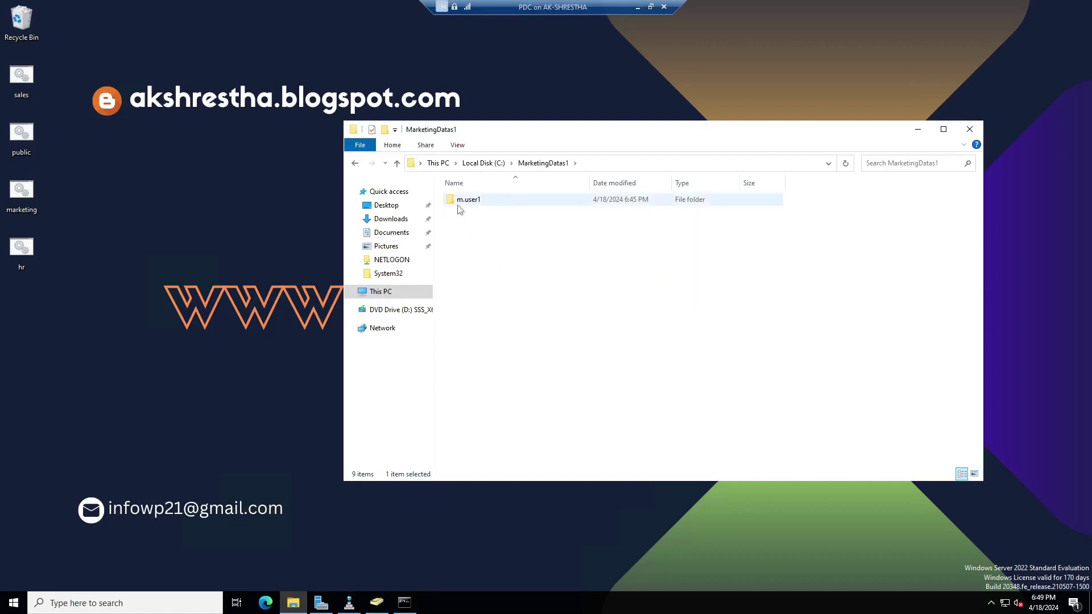
double_click(476, 205)
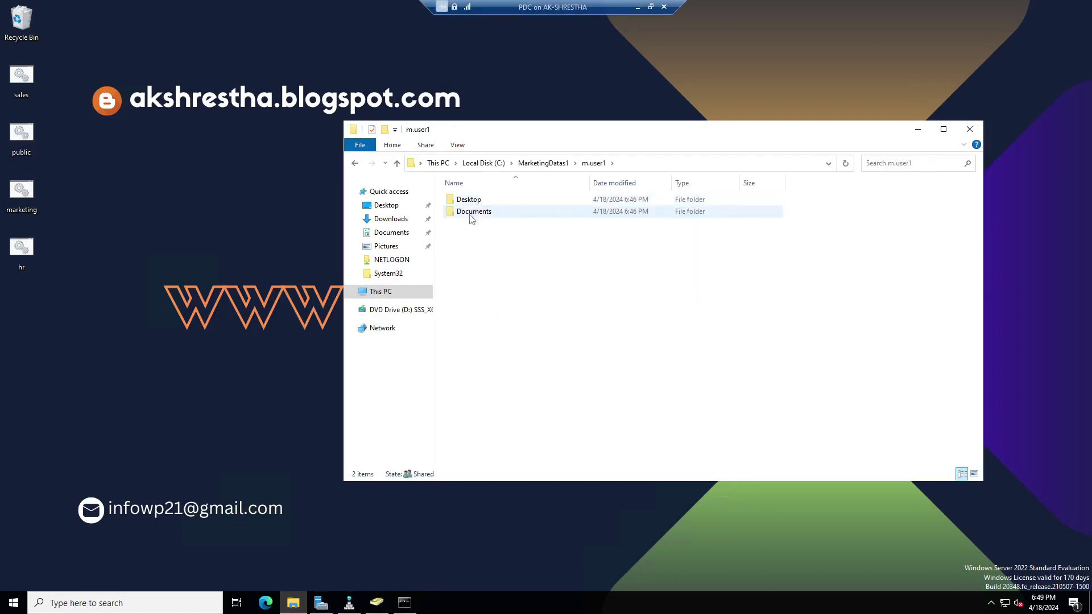
click(470, 214)
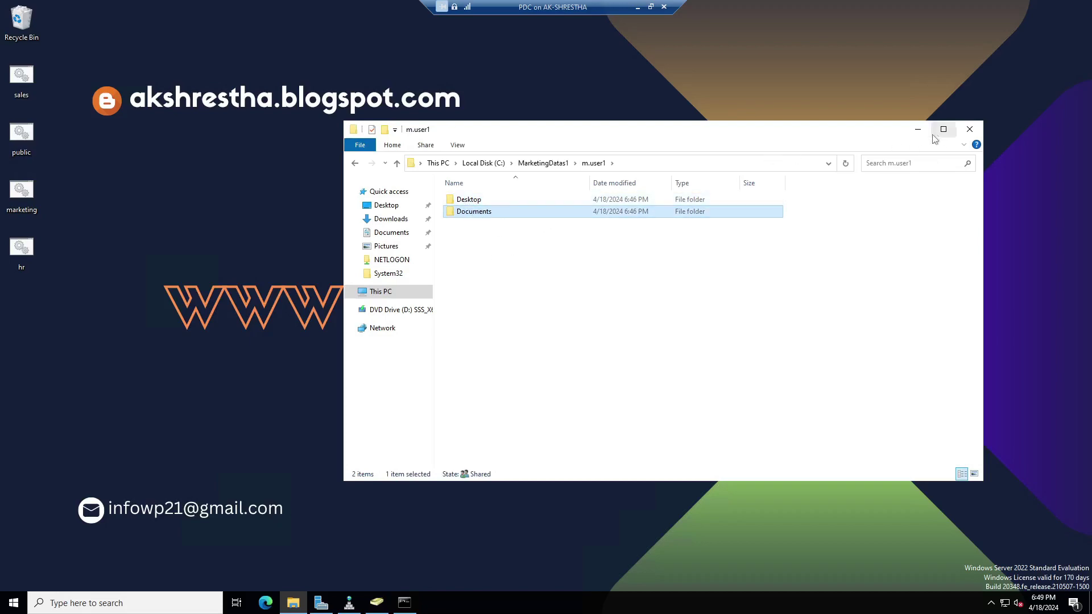
click(637, 6)
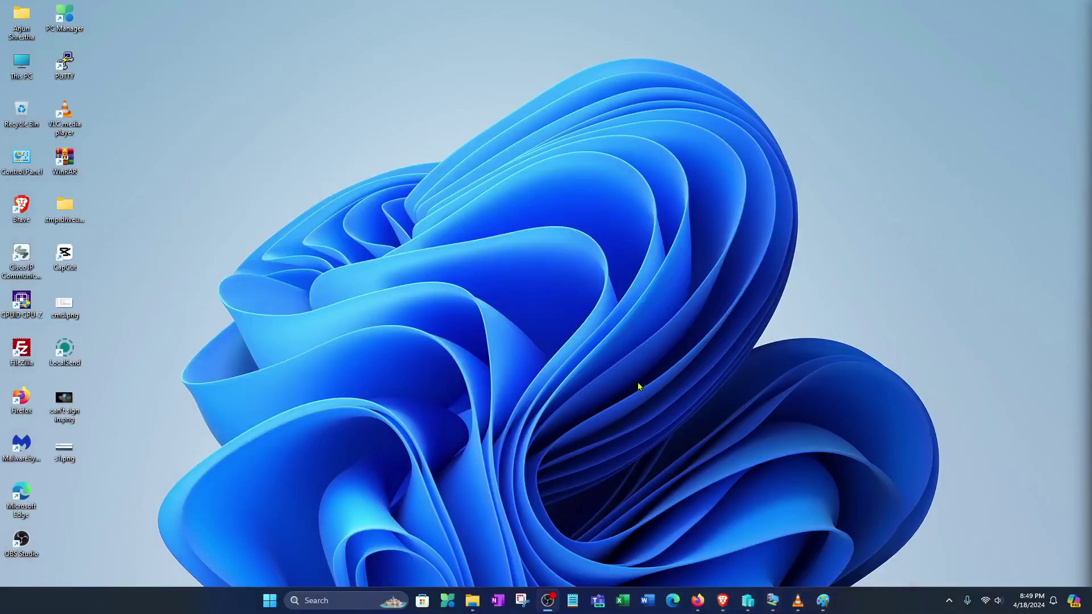
Back on the client, close Desktop properties and Explorer, then create a text document named Test document1.
mouse_move(777, 605)
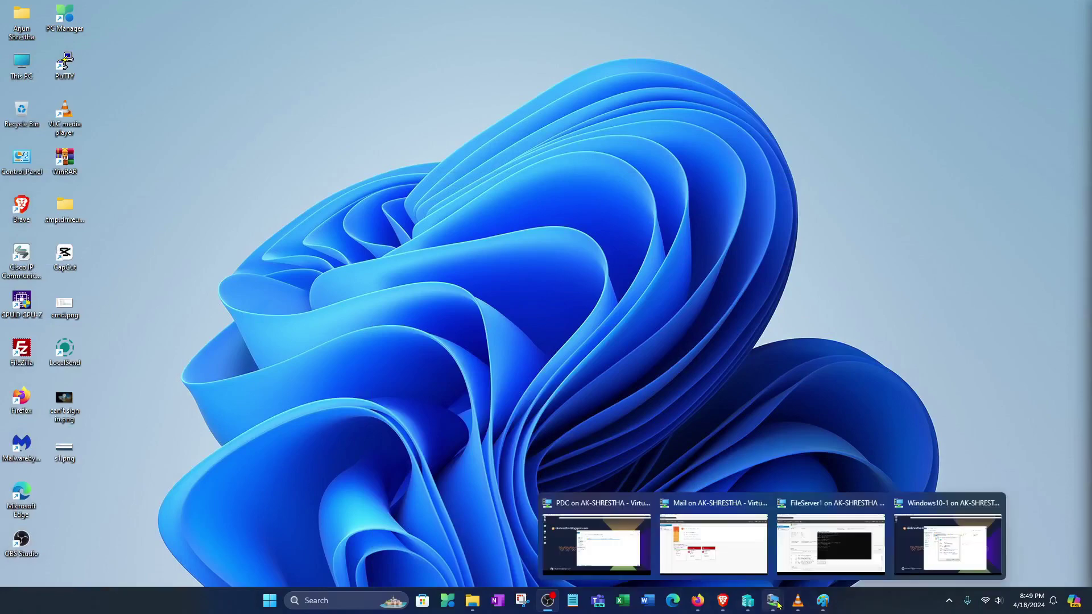
click(935, 563)
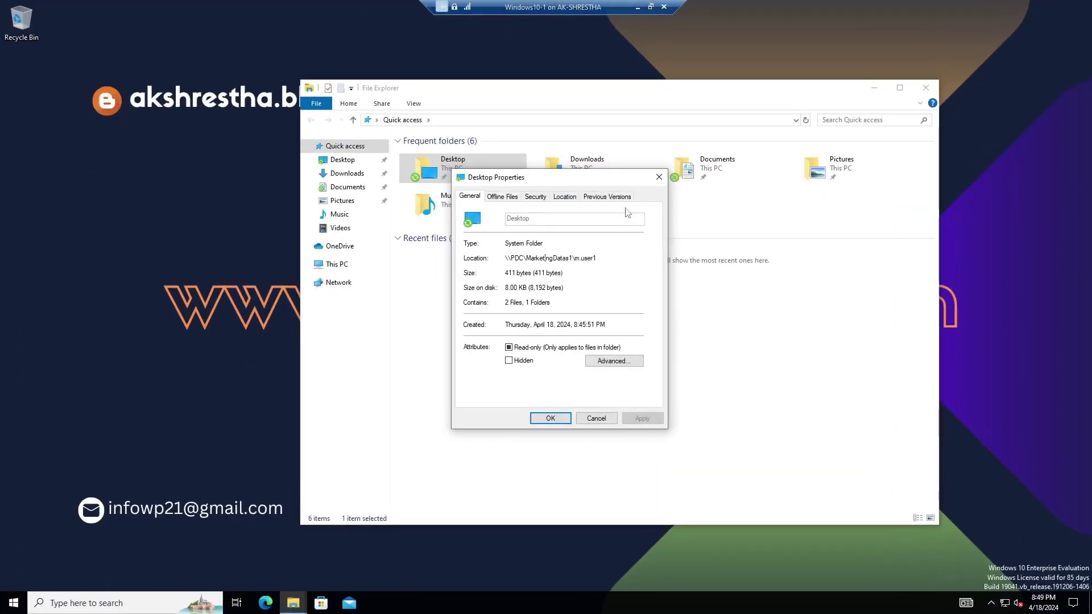
click(597, 418)
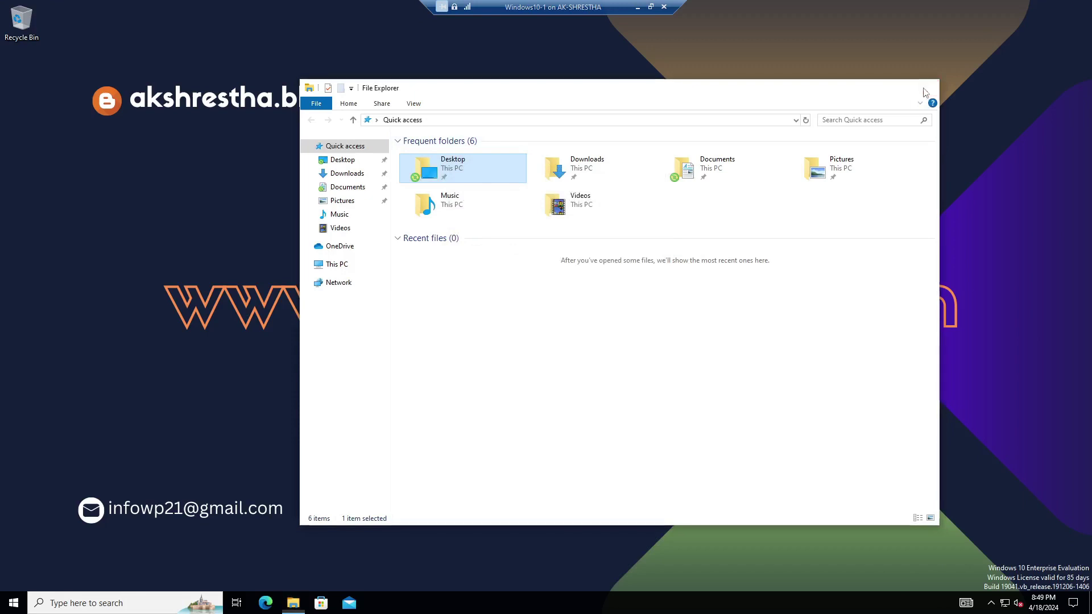
click(926, 93)
right_click(353, 176)
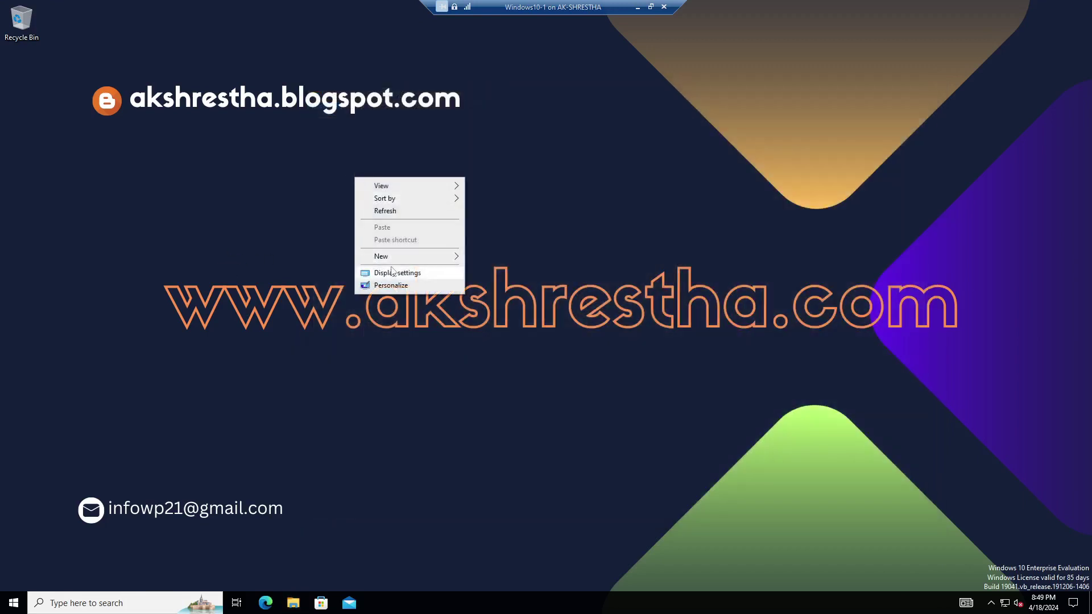
mouse_move(405, 258)
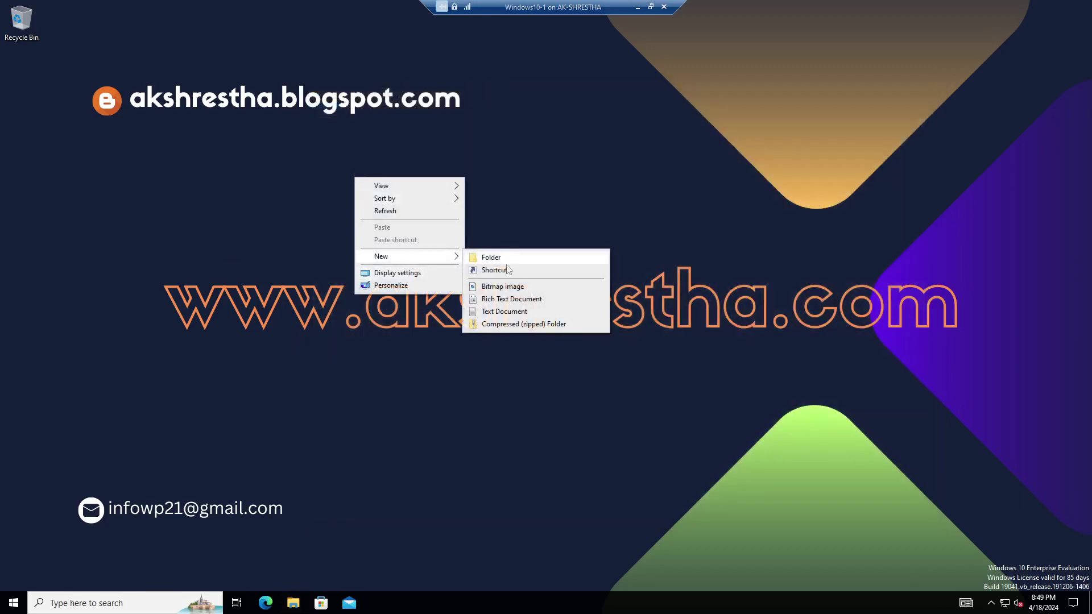
click(505, 312)
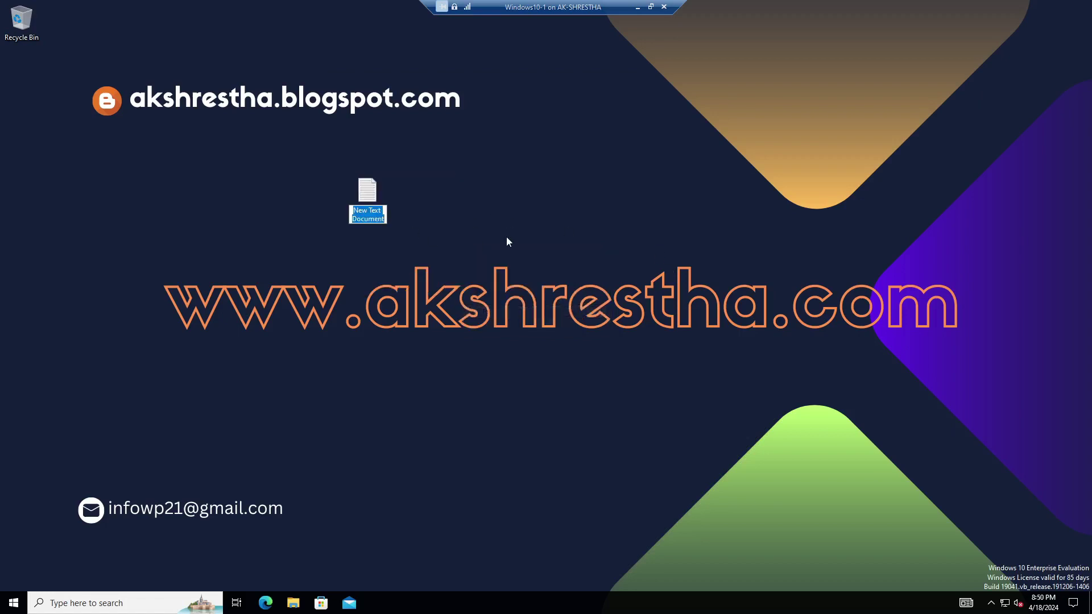
text(Test docu)
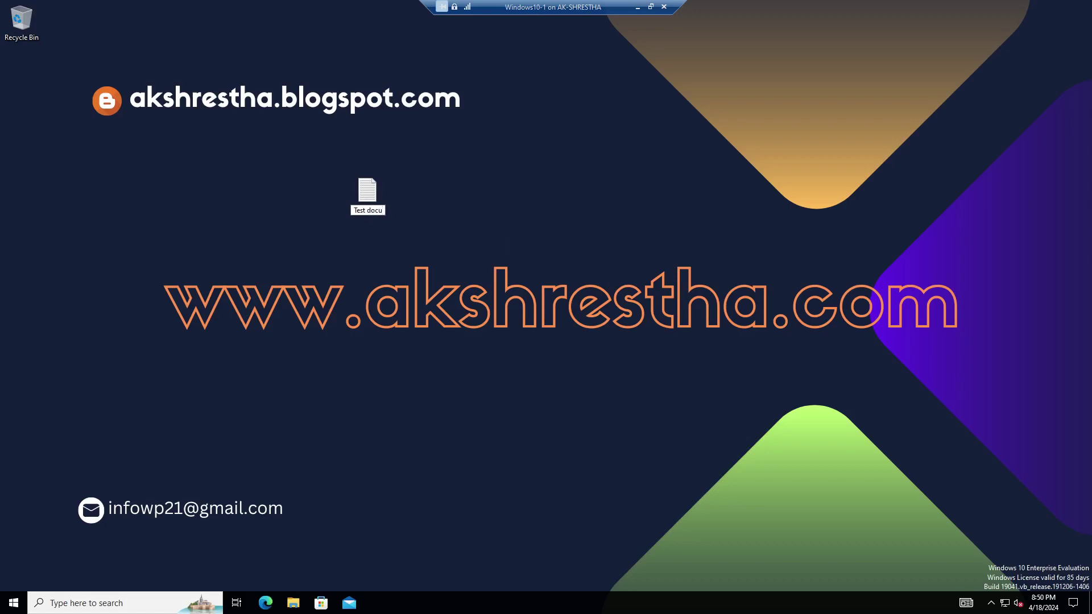
text(ment1)
key(Return)
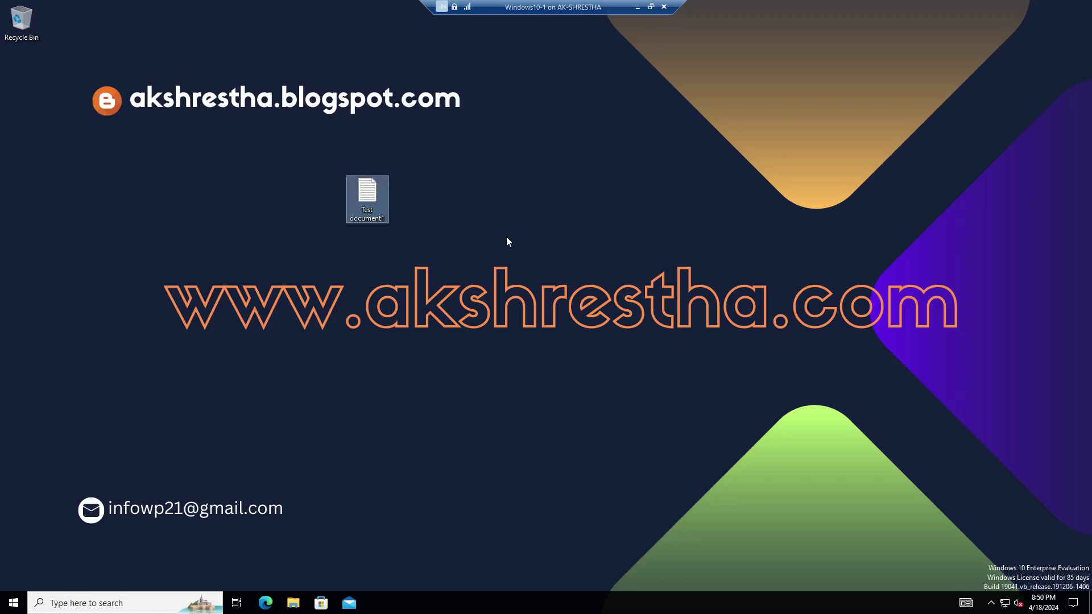
Type 'this is test doc' into Test document1 in Notepad and save it.
double_click(376, 188)
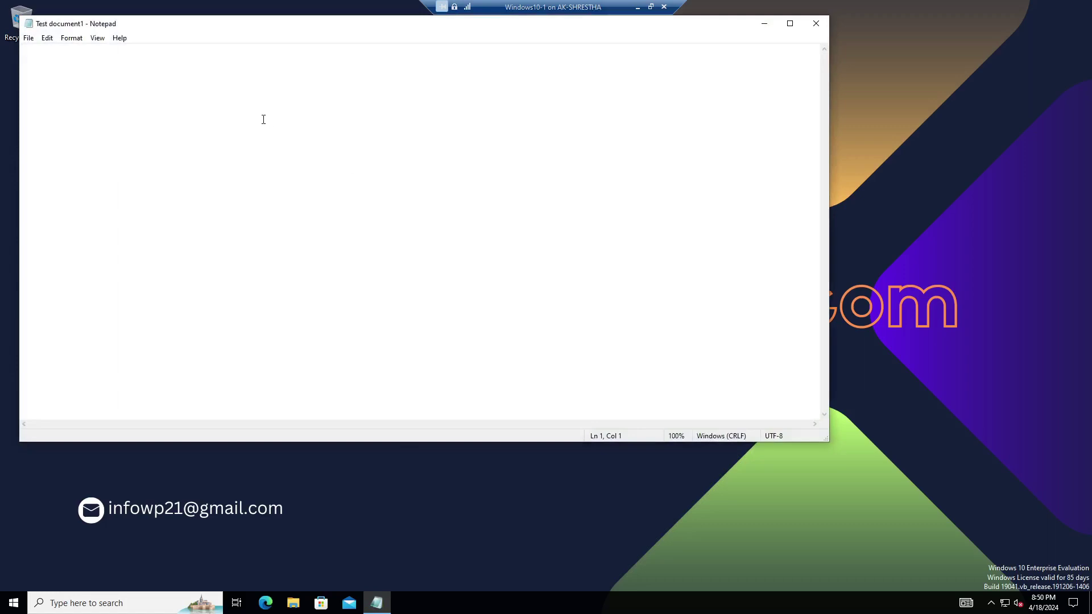
text(this is test doc.)
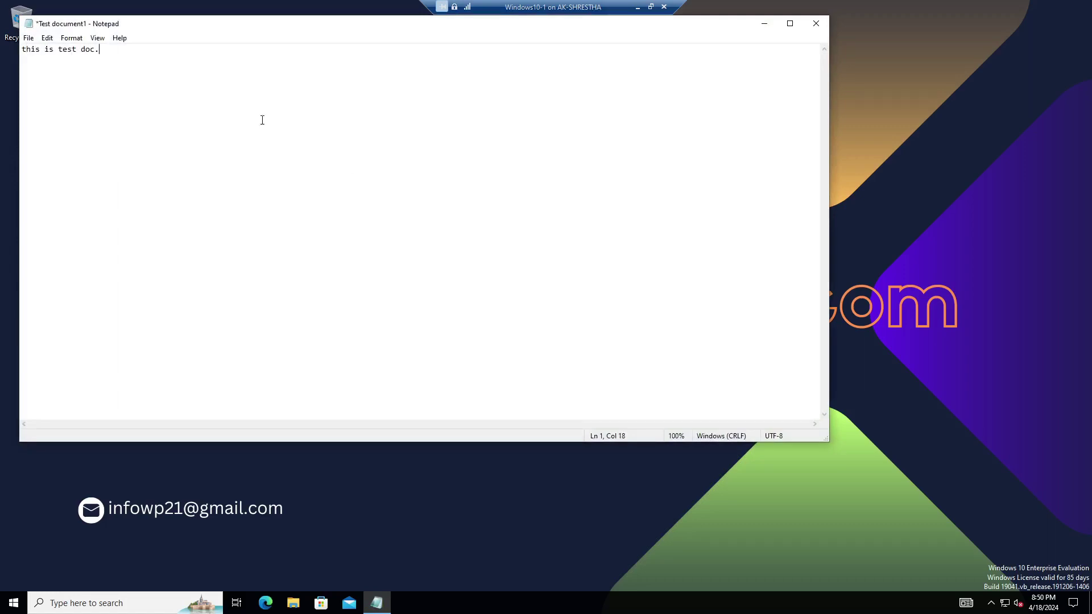
click(28, 38)
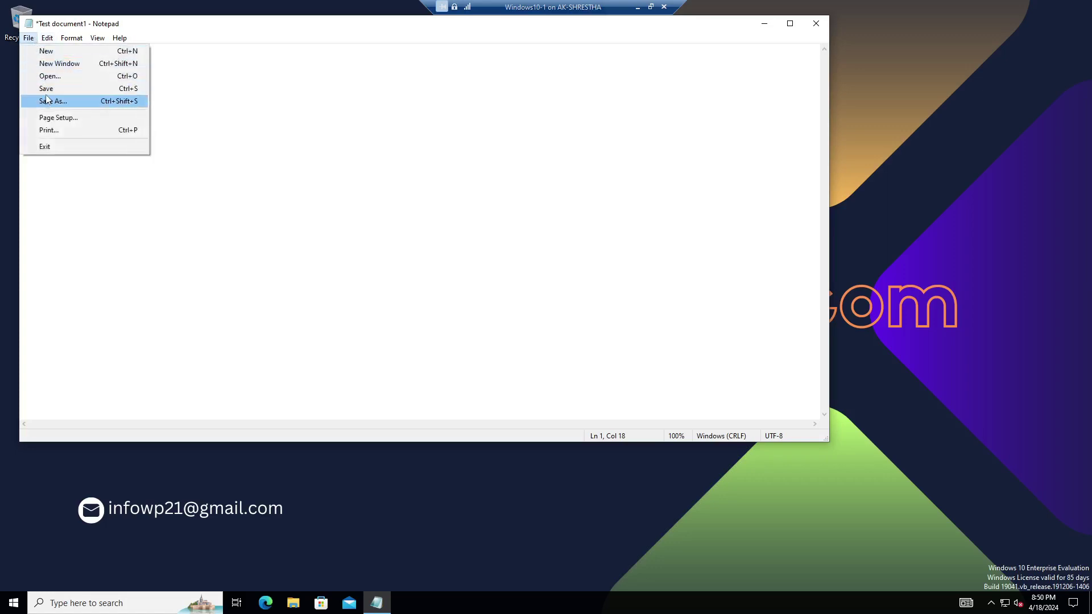
click(46, 88)
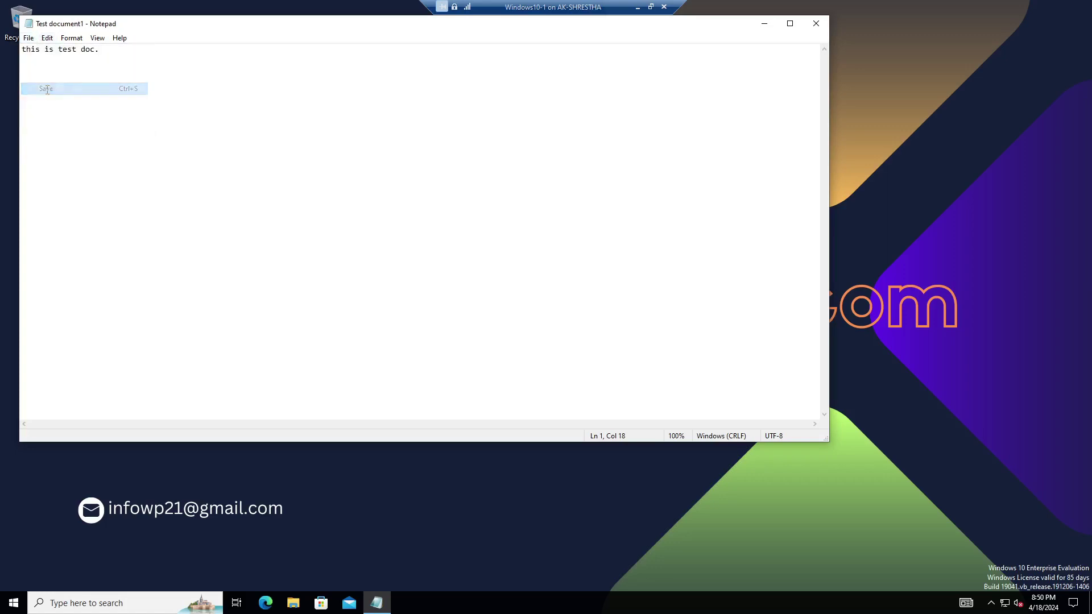
click(816, 25)
drag(371, 200, 116, 206)
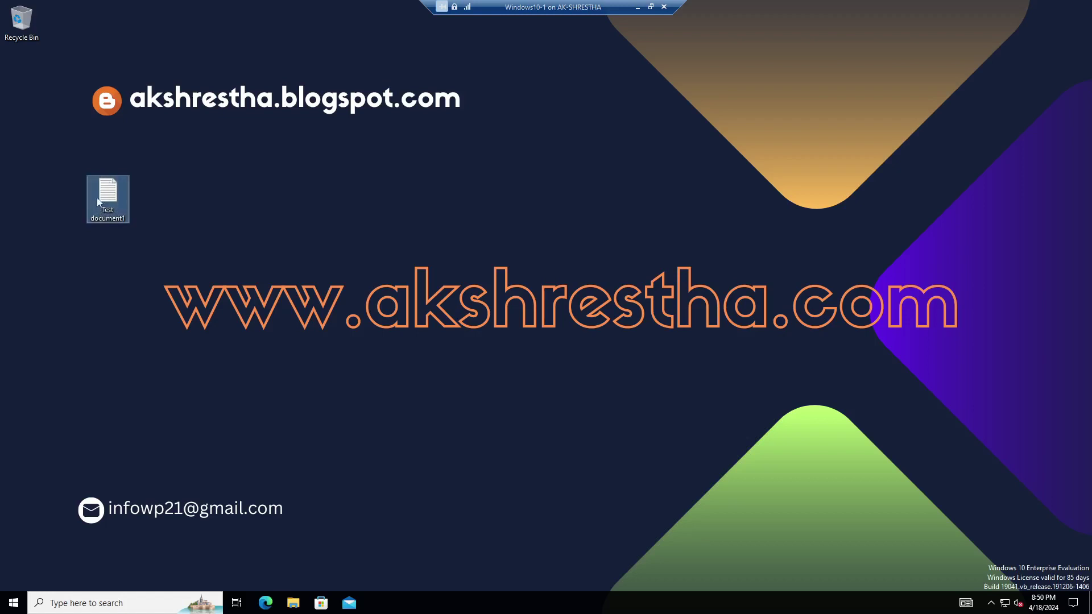
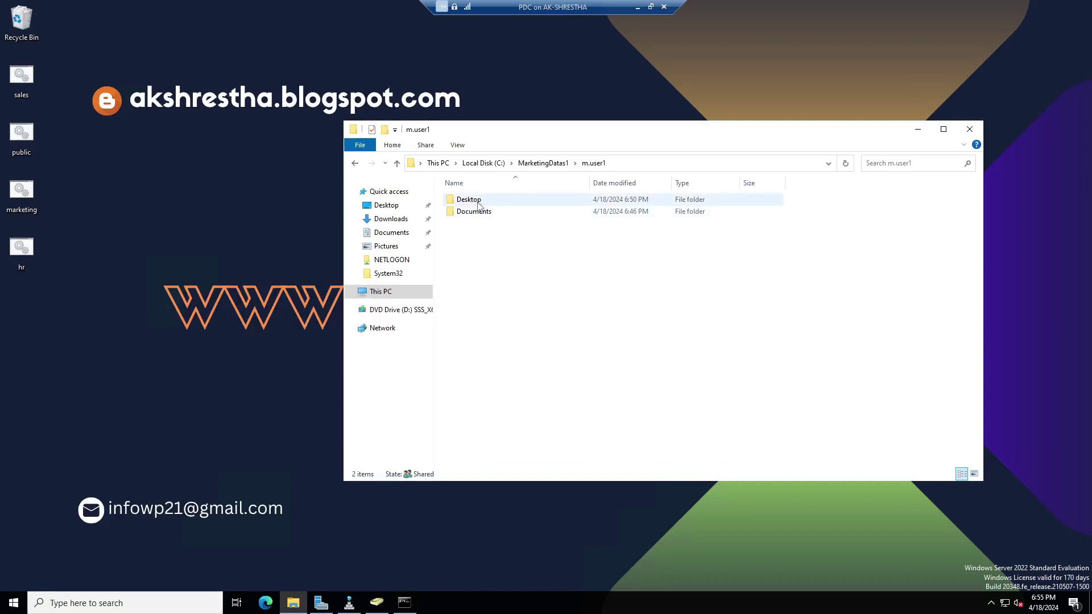
Try to open m.user1's redirected Desktop folder, then dismiss the access-permission prompt.
double_click(469, 200)
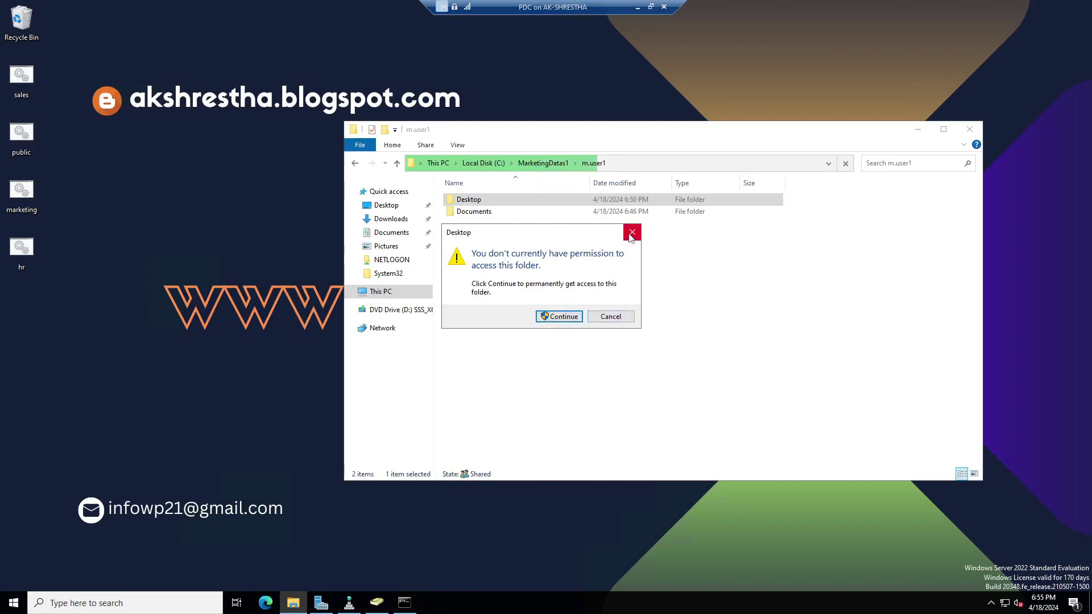
click(632, 232)
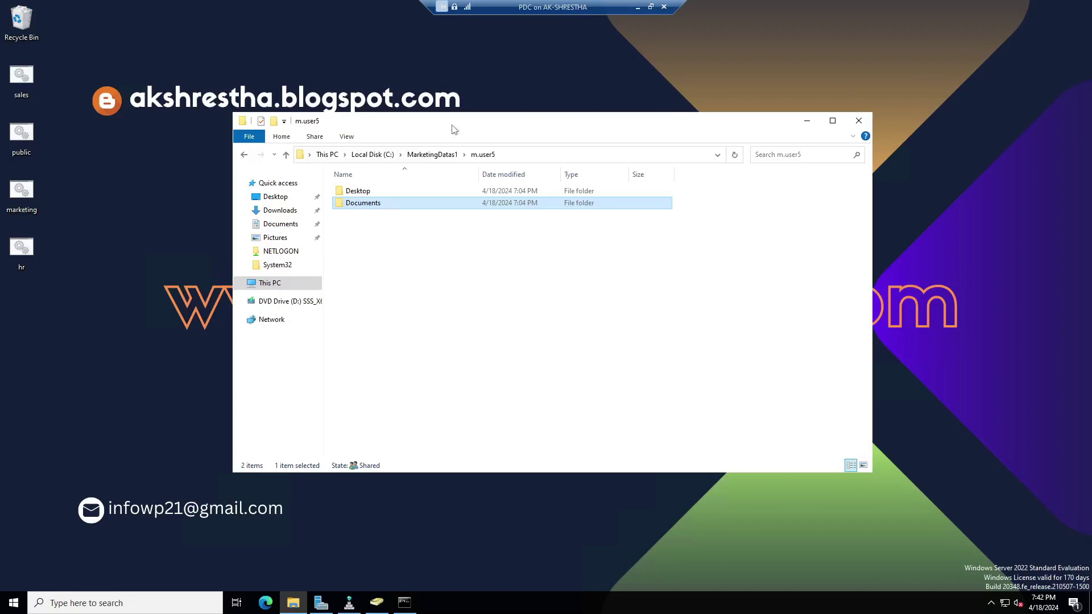
Open advanced security settings for m.user5's Documents folder and begin changing its owner.
drag(551, 121, 637, 89)
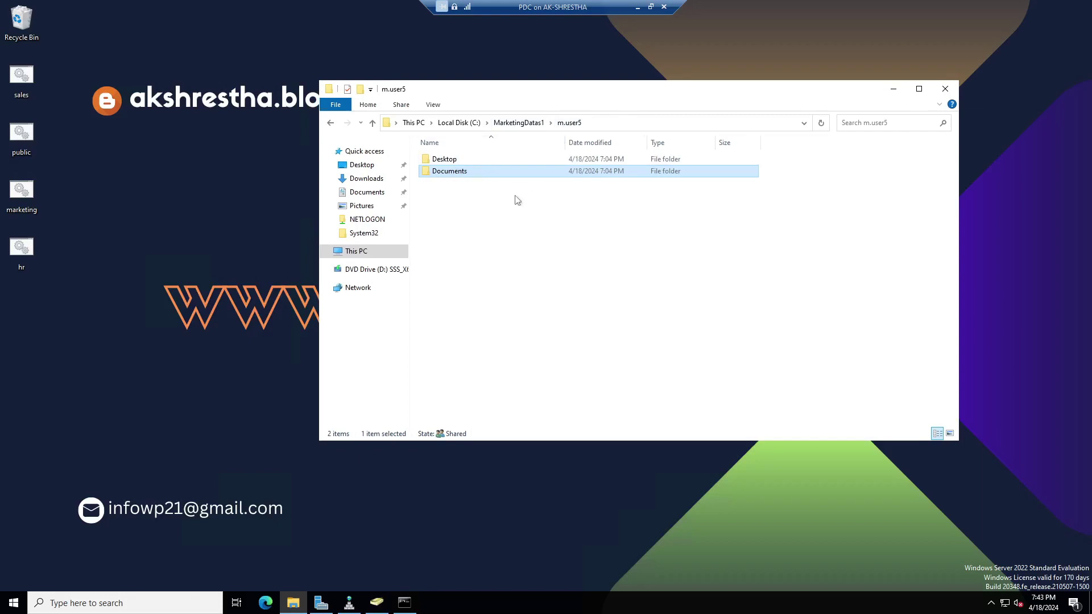
right_click(481, 173)
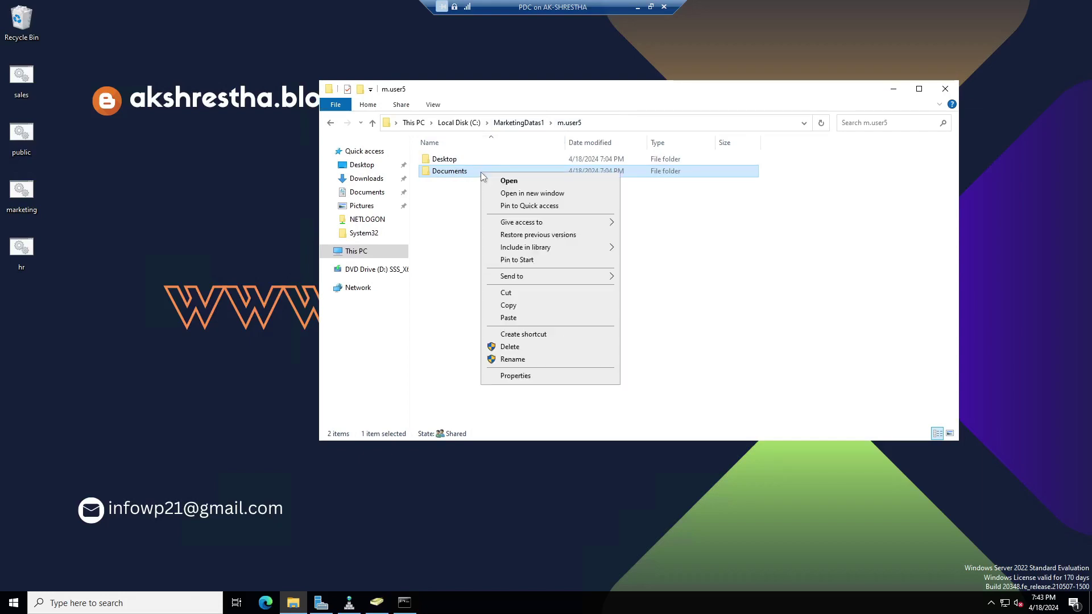
click(514, 378)
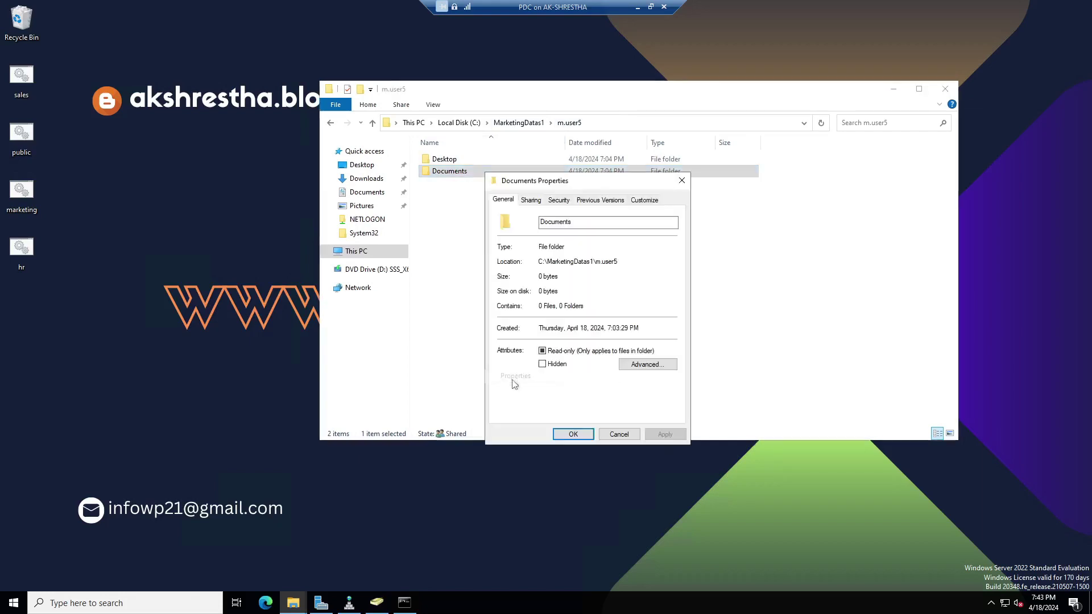
click(559, 200)
click(663, 396)
drag(486, 157, 619, 166)
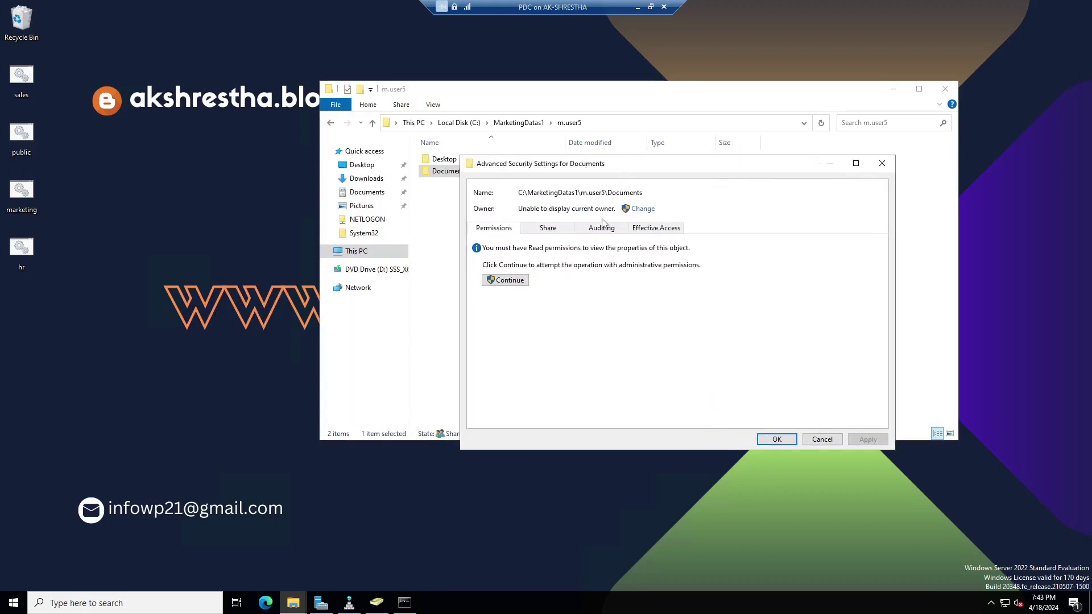
click(641, 211)
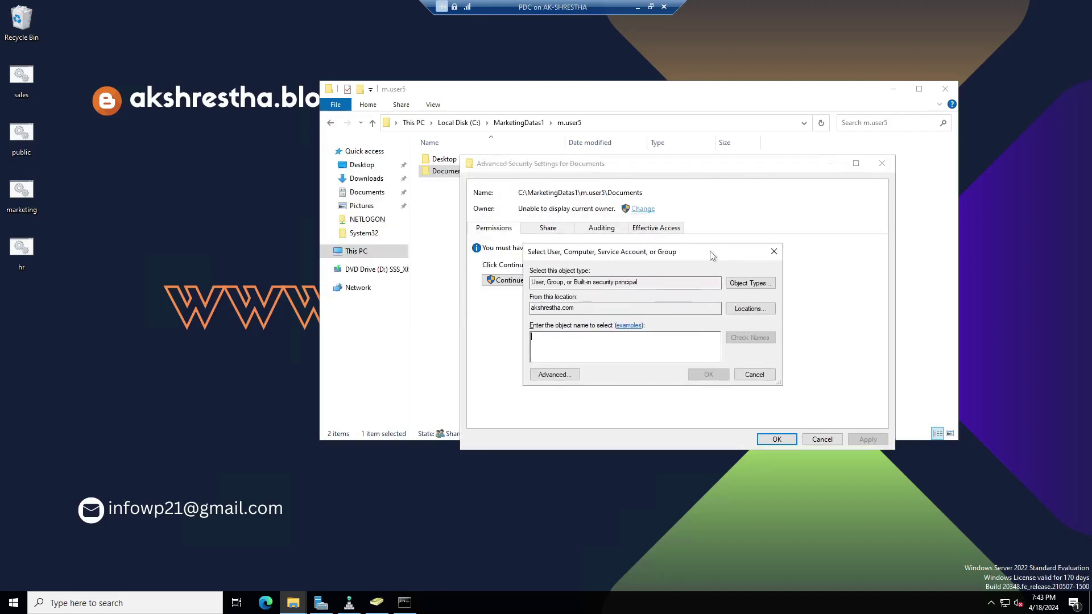
Resolve 'admin' to the Administrator account and set it as the Documents owner.
text(admins)
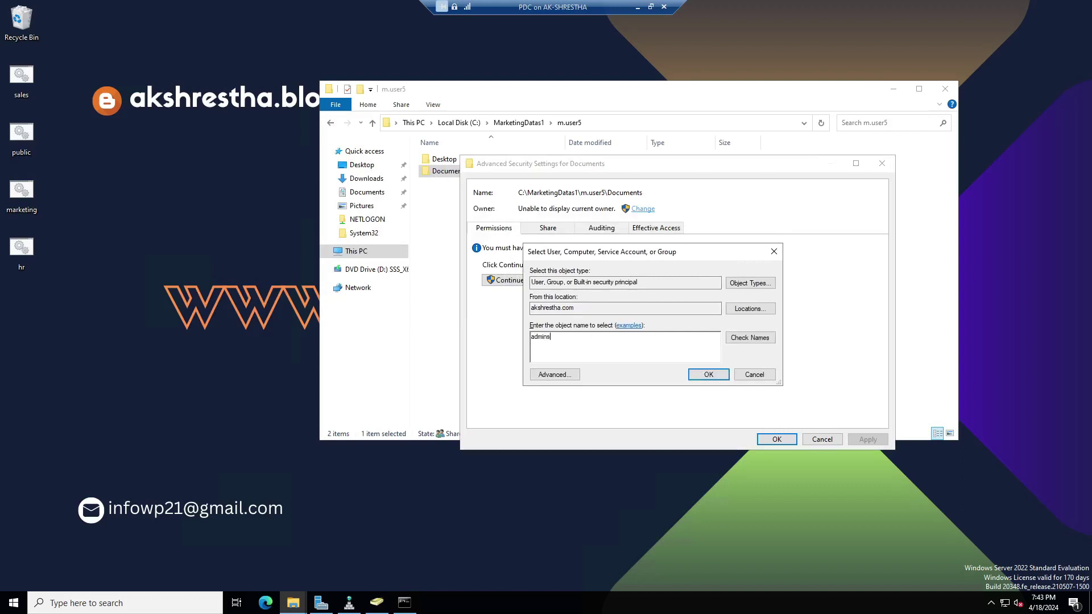
click(749, 338)
click(656, 336)
click(750, 338)
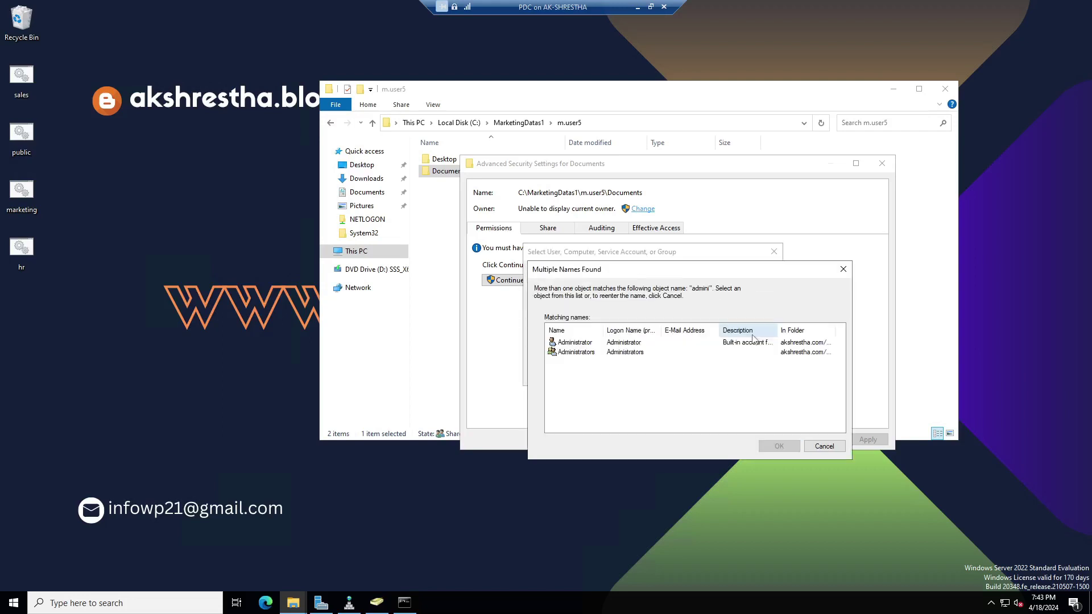
drag(605, 333, 629, 333)
click(594, 344)
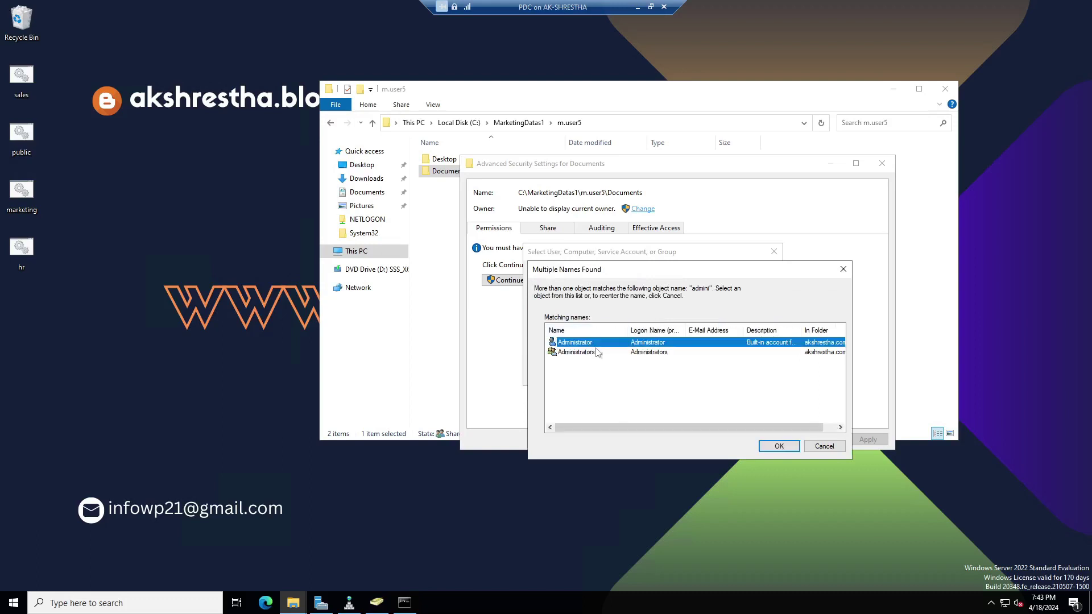
click(779, 446)
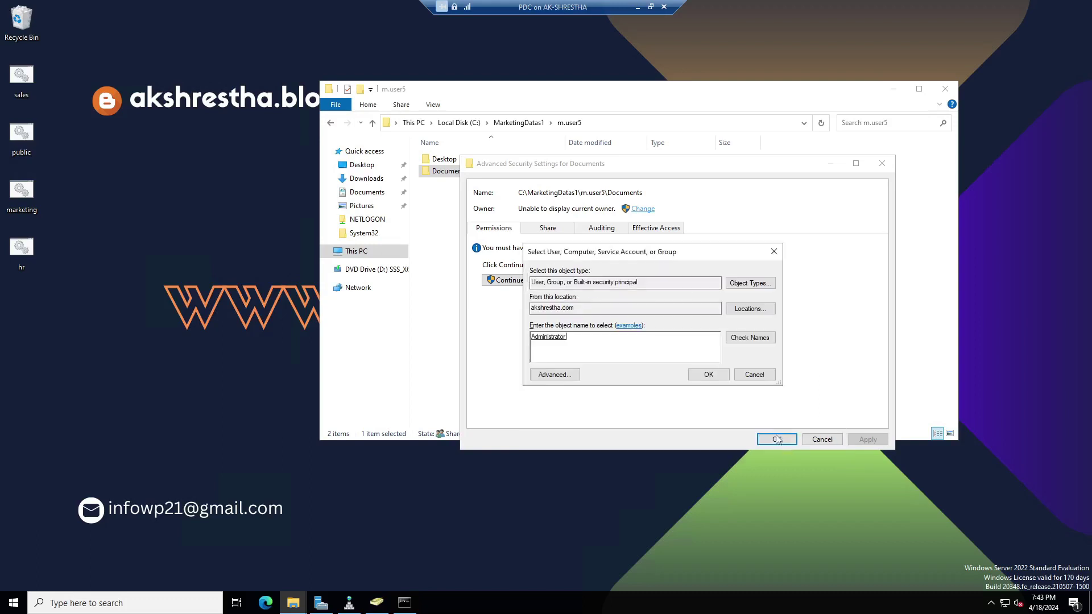
click(549, 337)
click(709, 374)
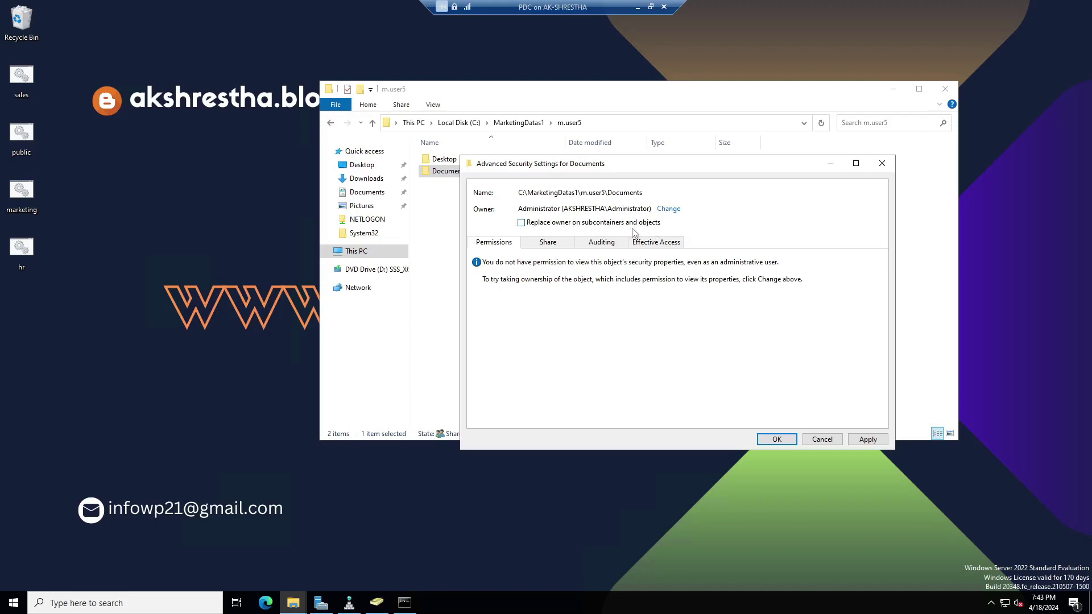
Apply the ownership change, accept replacing permissions, and close the security dialogs.
click(868, 439)
click(585, 356)
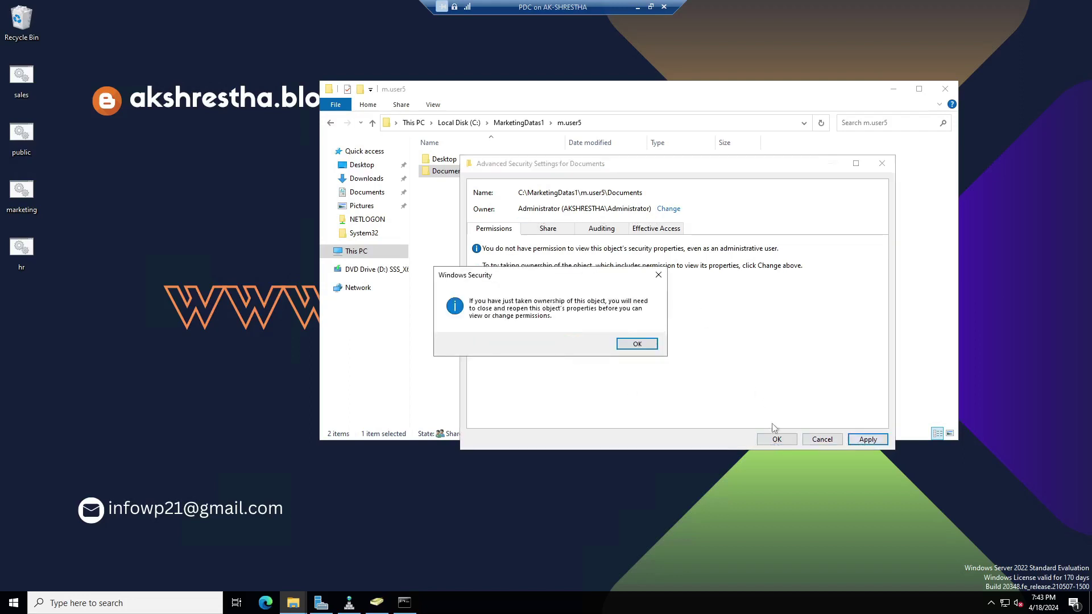
click(646, 350)
click(794, 438)
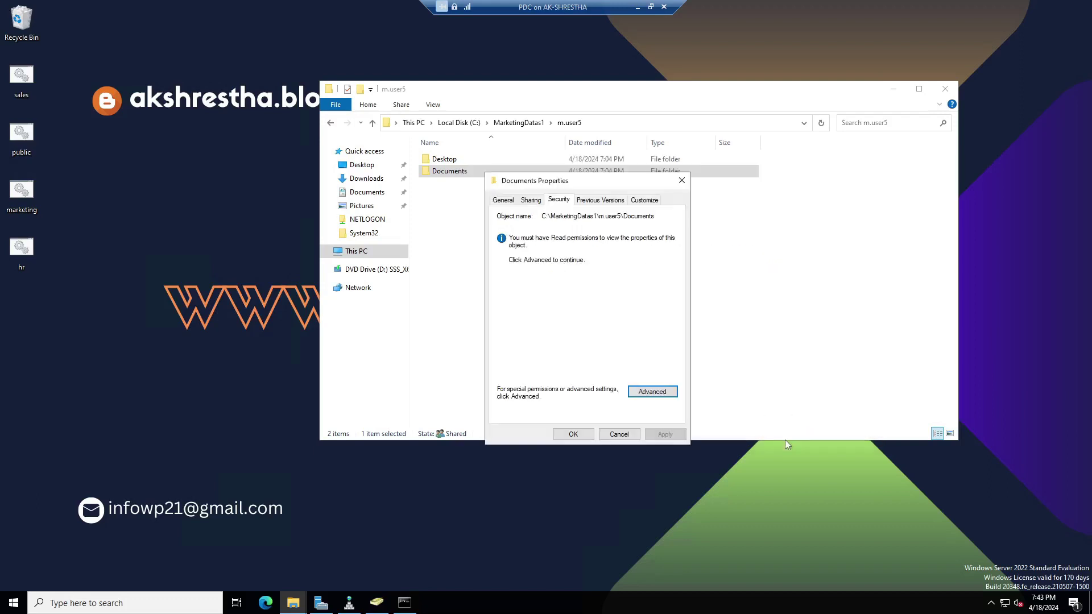
click(572, 435)
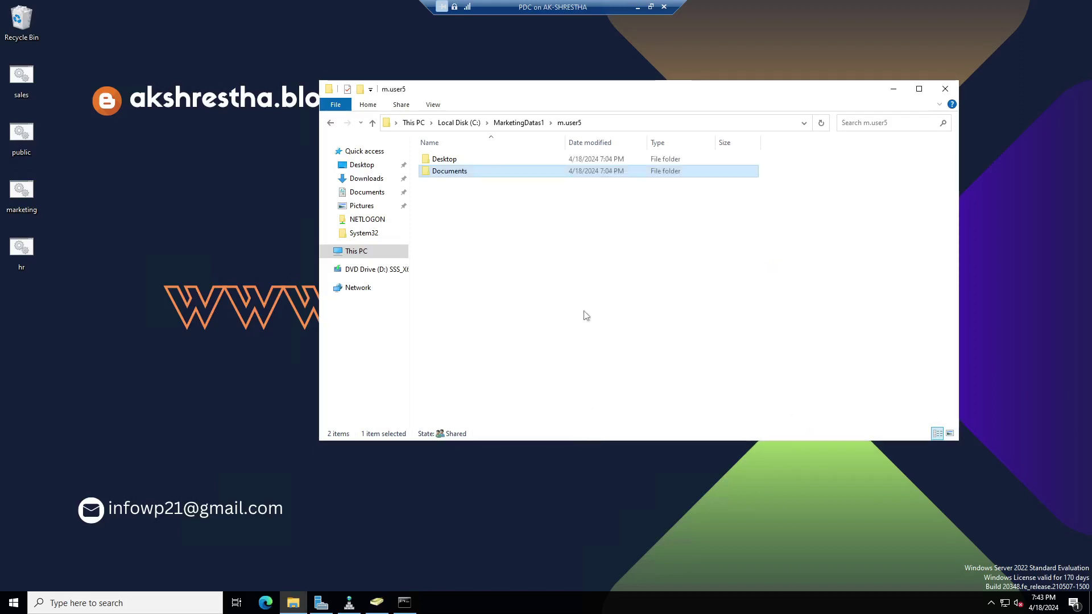
Confirm m.user5's Documents is empty, then review the Desktop folder's Security permissions.
double_click(461, 174)
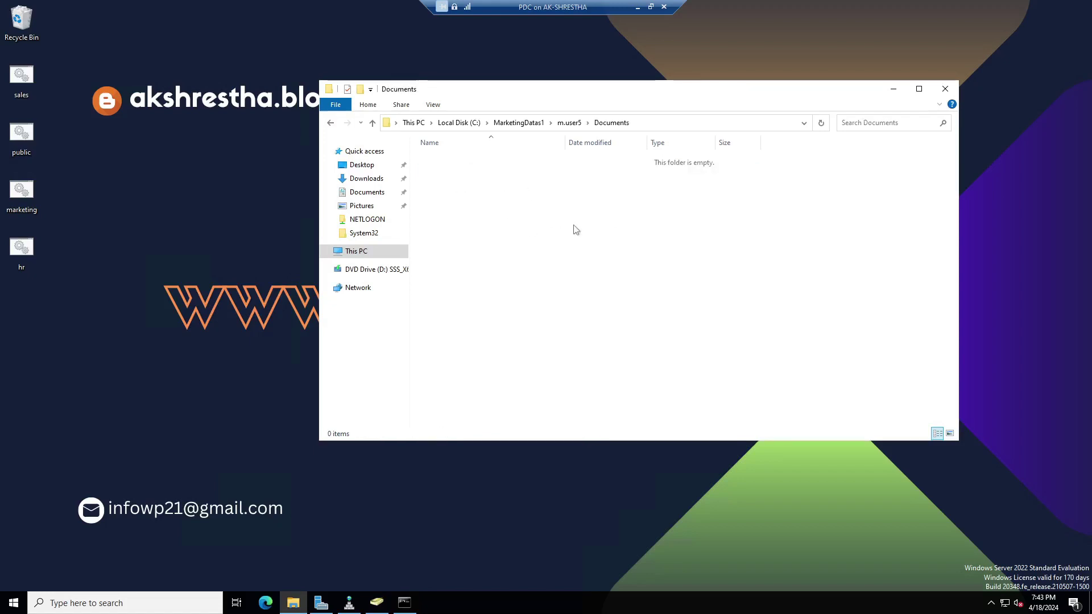
click(372, 123)
click(455, 160)
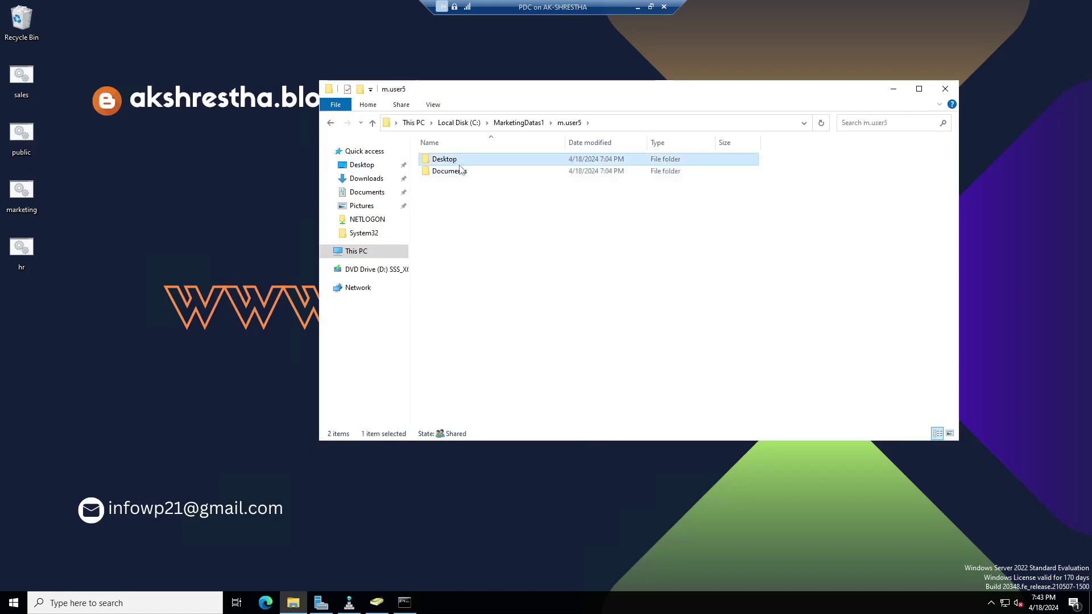
right_click(456, 160)
click(502, 359)
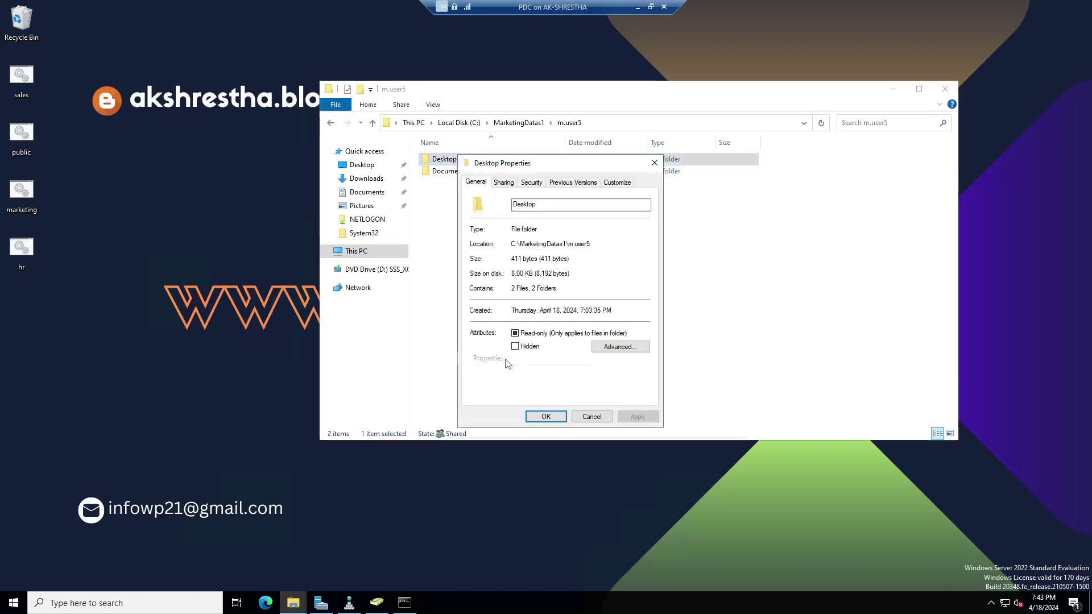
click(531, 183)
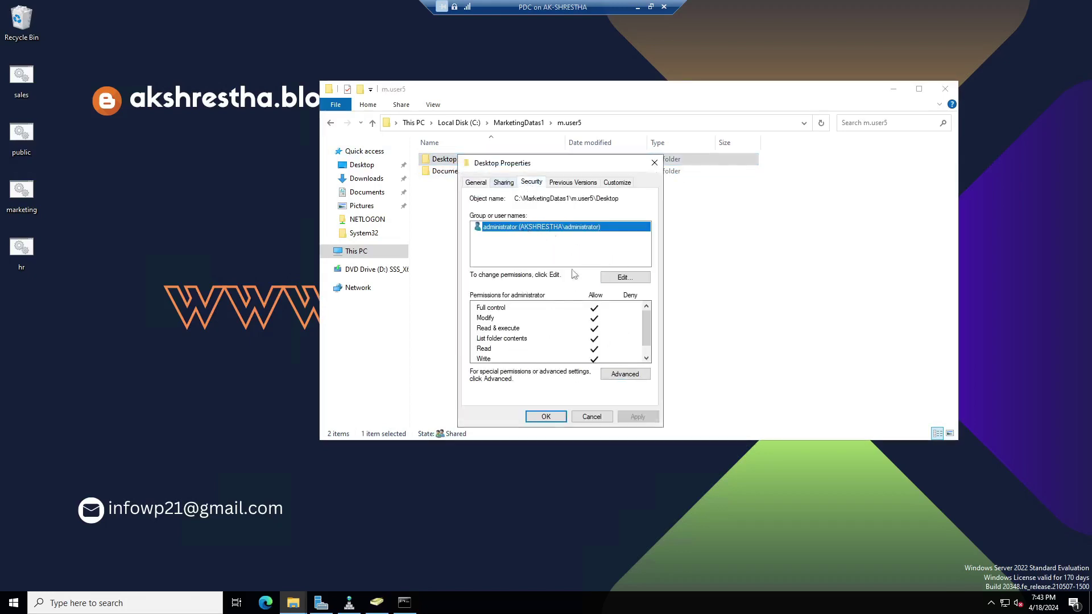
click(594, 420)
Review Documents' Security permissions, then open Desktop's empty New folder and return.
right_click(451, 173)
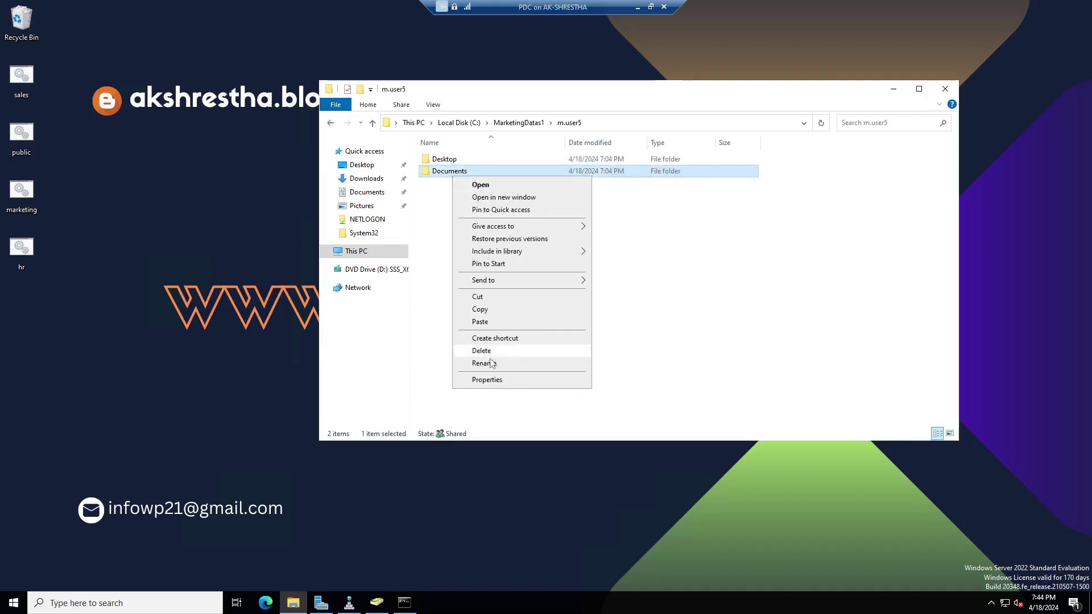
click(495, 380)
click(530, 204)
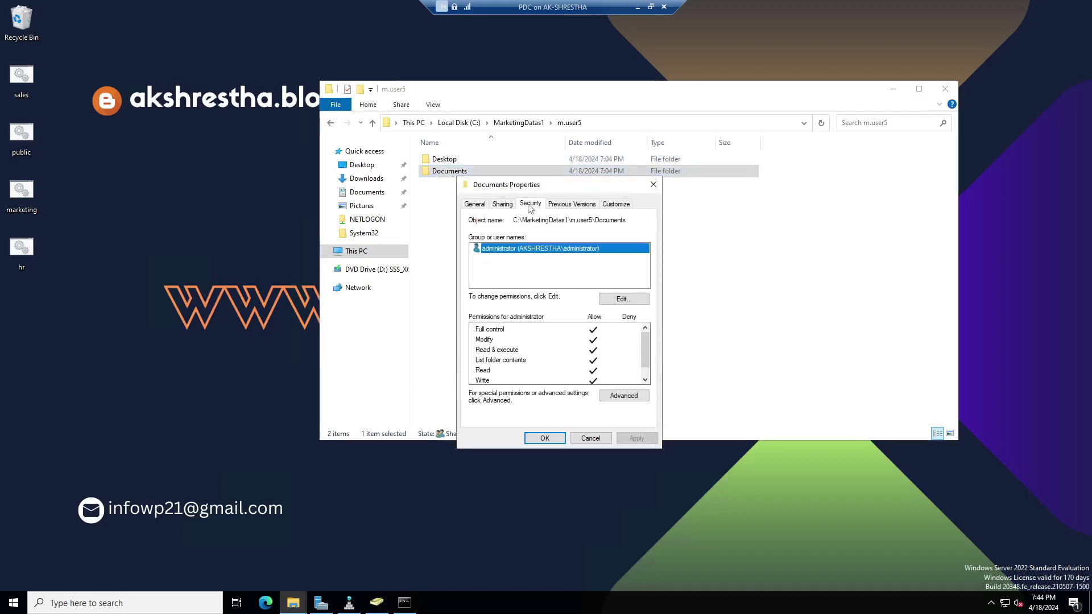
click(546, 438)
double_click(459, 161)
double_click(462, 161)
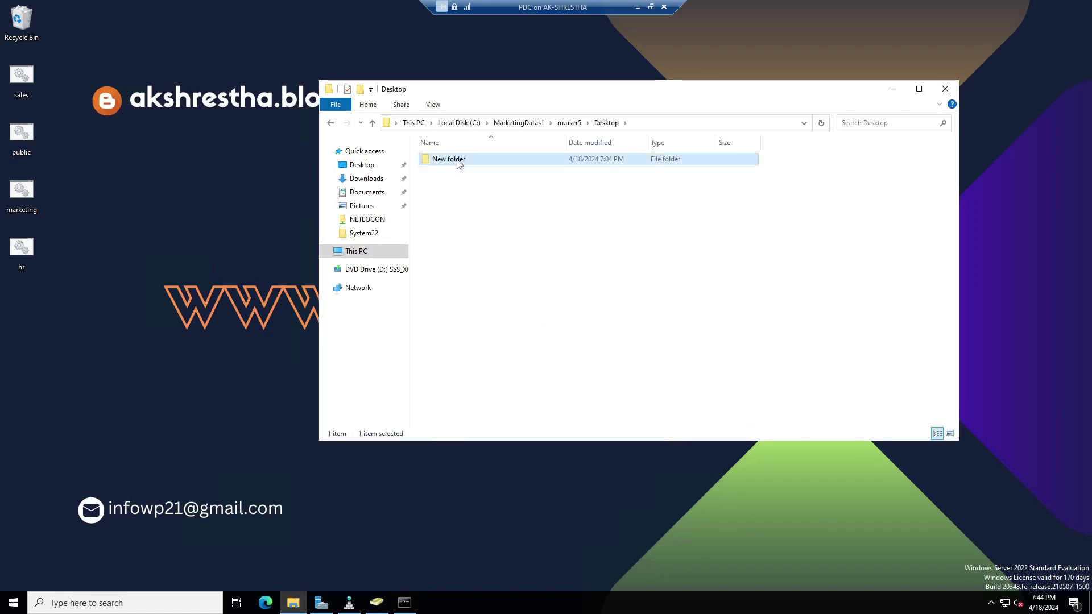
click(373, 124)
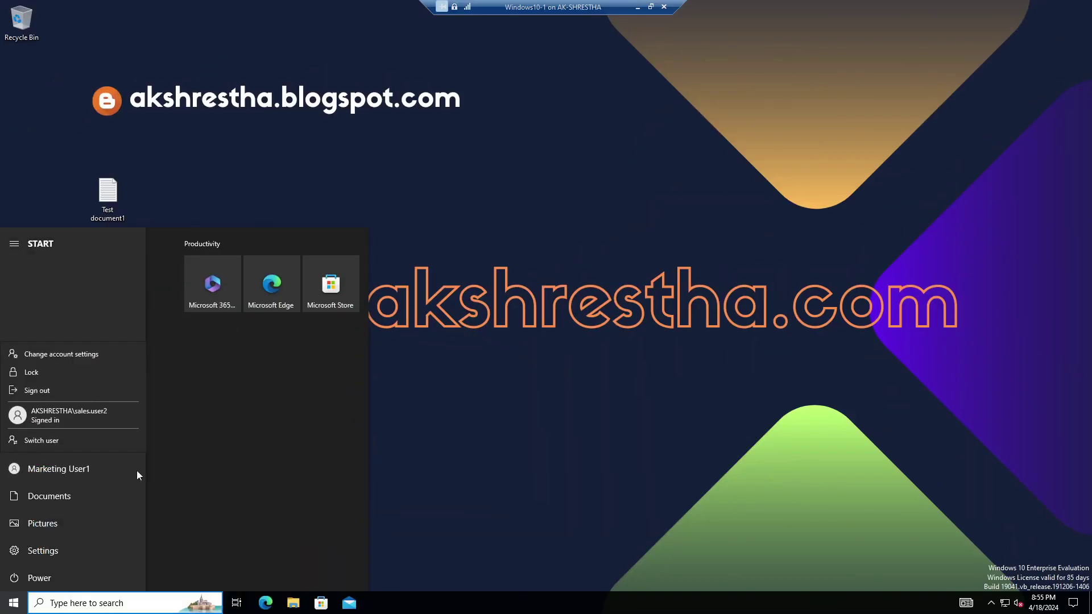
Open the \\pdc\MarketingDatas1 share from Start search, showing the m.user1 folder.
click(660, 359)
click(664, 356)
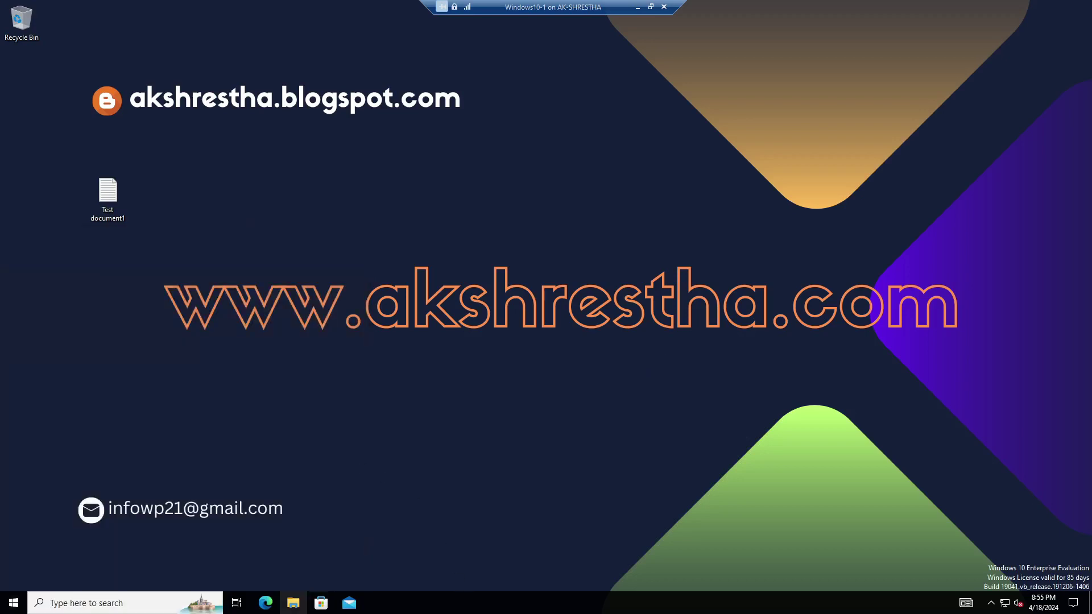
click(167, 603)
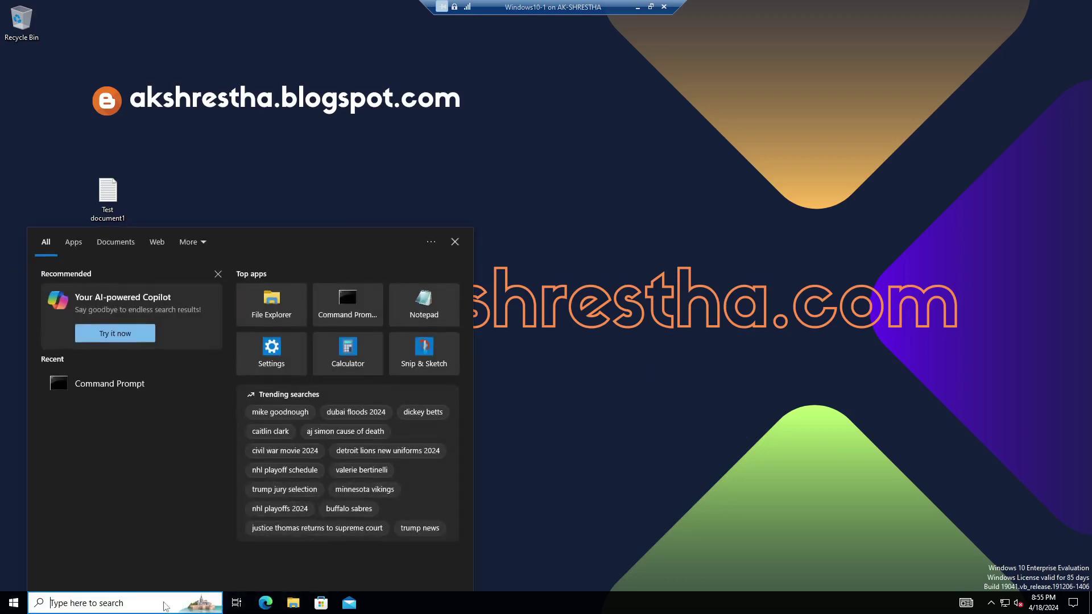
text(\\pd)
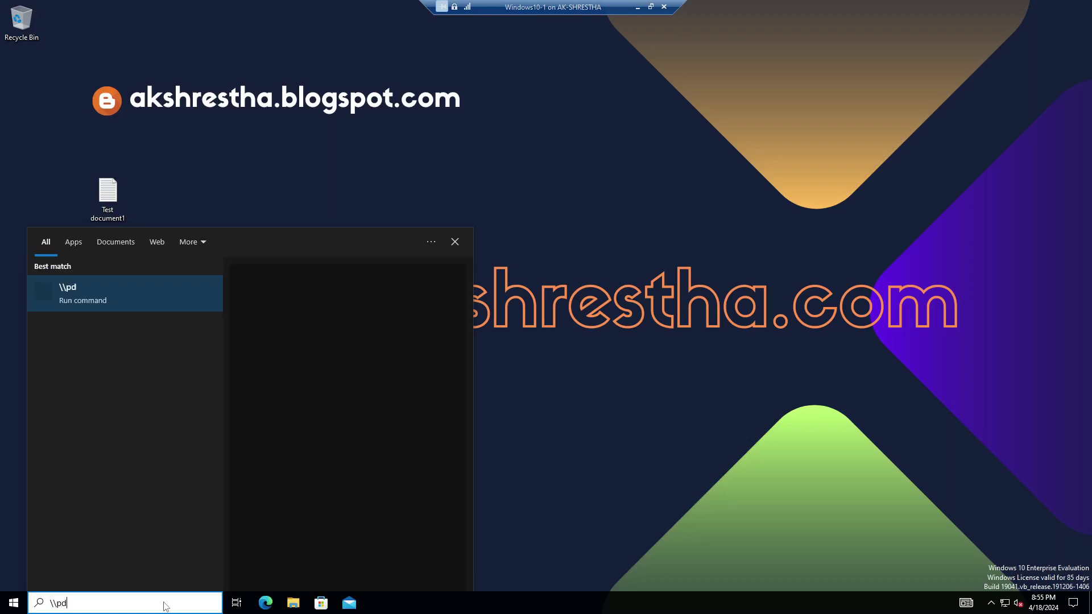
text(c\)
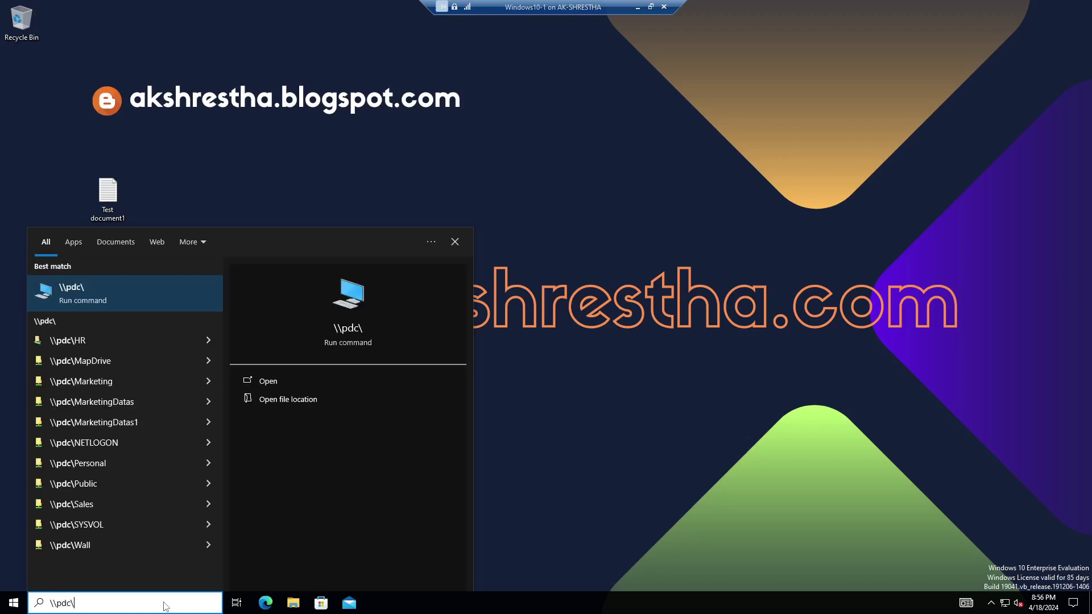
text(m)
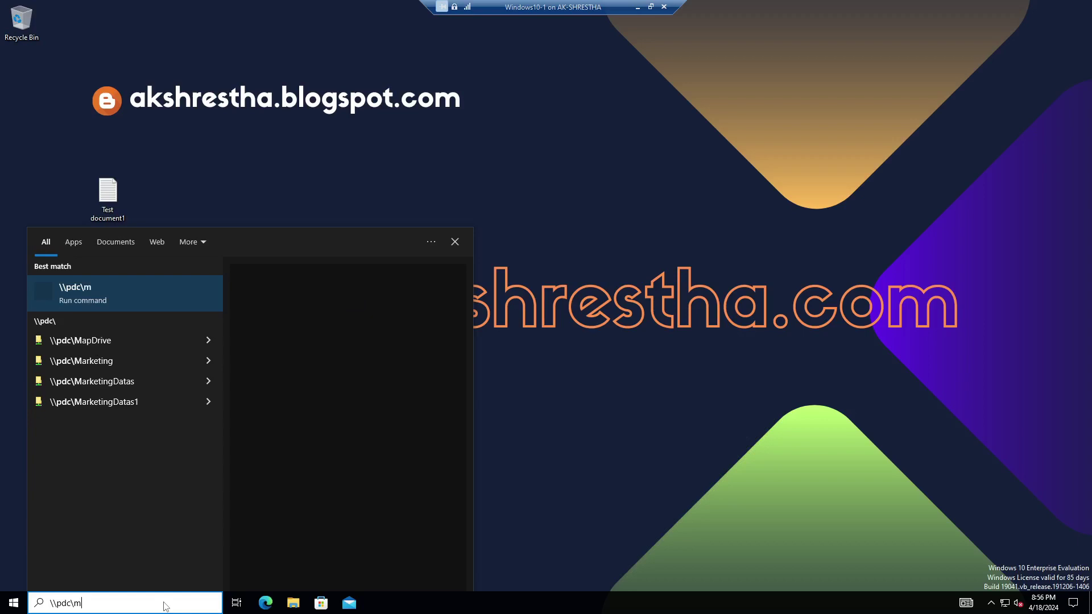
click(115, 403)
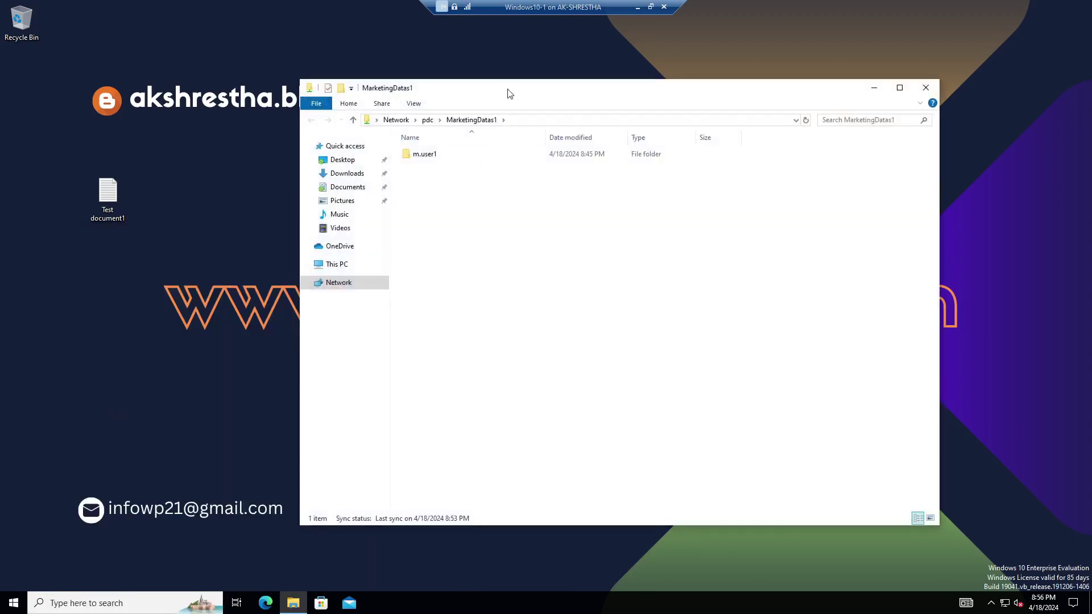
drag(510, 93, 607, 73)
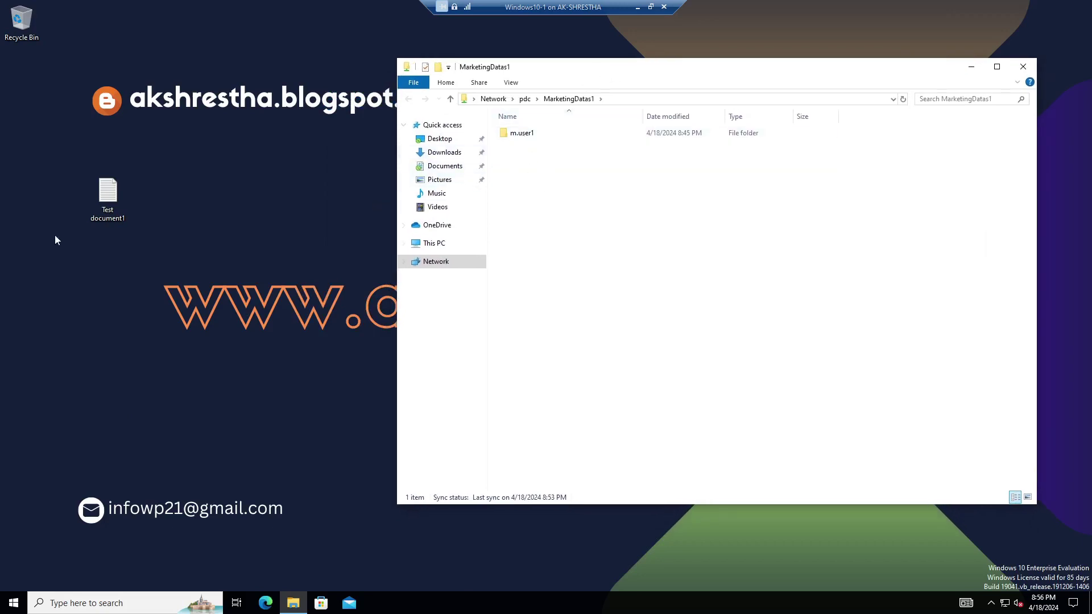
Open m.user1's redirected Desktop on the share, then delete Test document1 from the desktop.
double_click(529, 137)
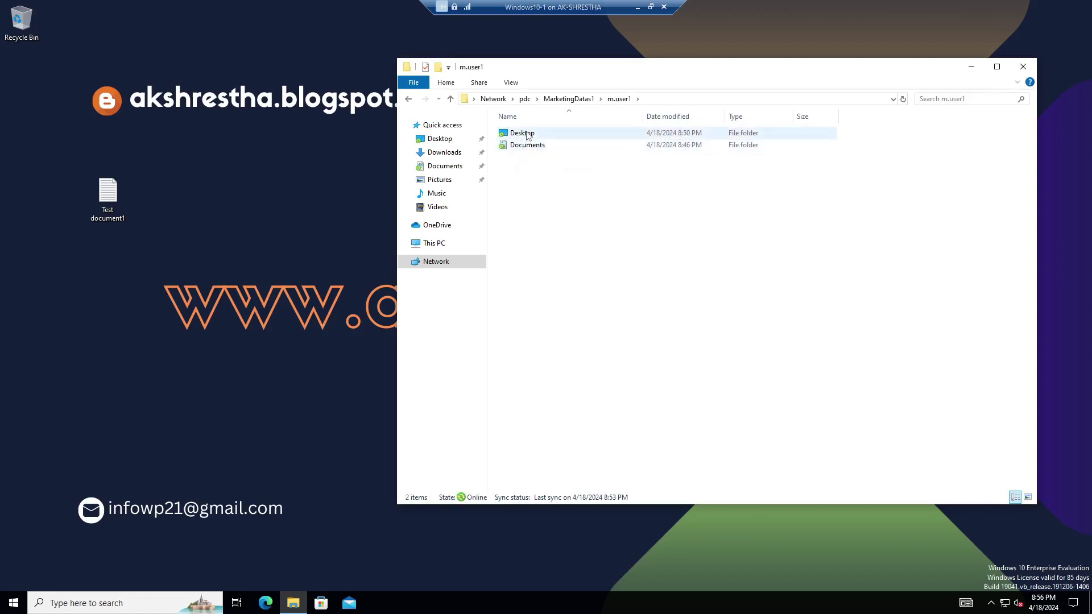
double_click(526, 134)
click(527, 137)
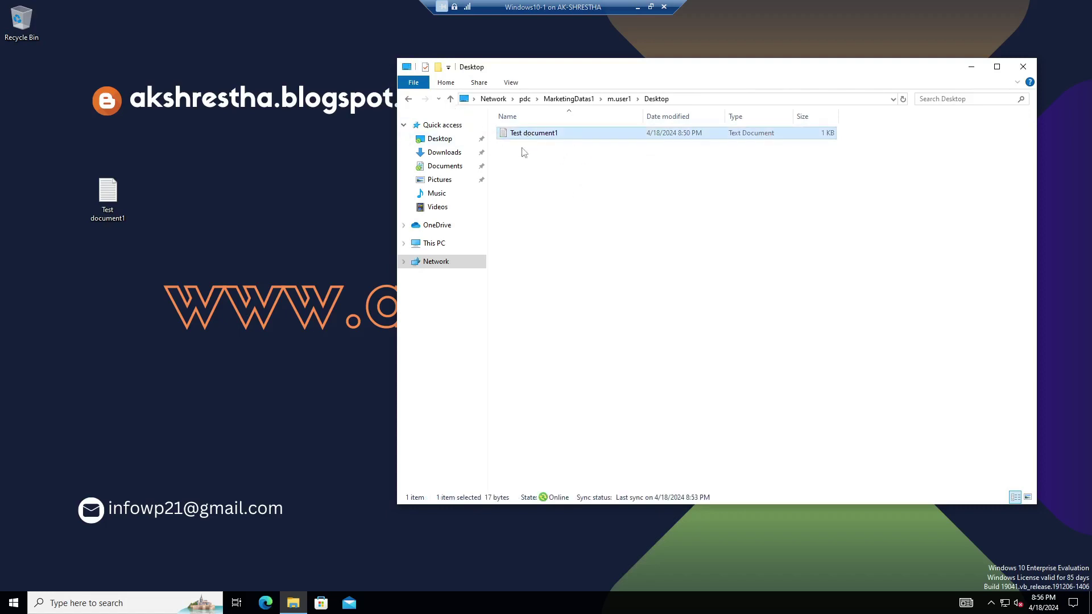
click(108, 197)
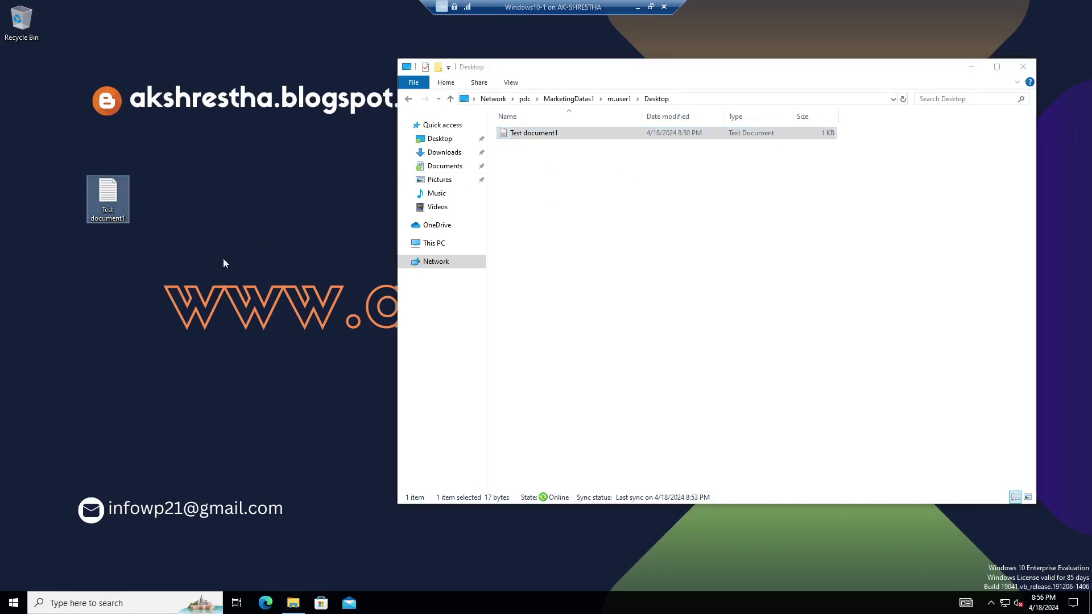
key(Delete)
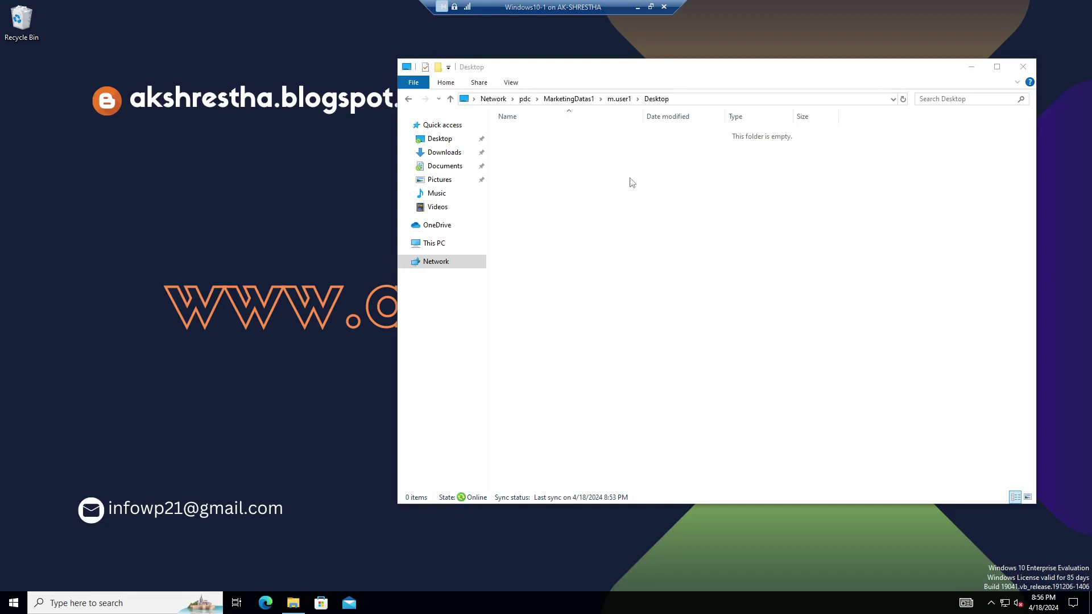
Undo the deletion of Test document1 and confirm it reappears in the share listing.
right_click(166, 196)
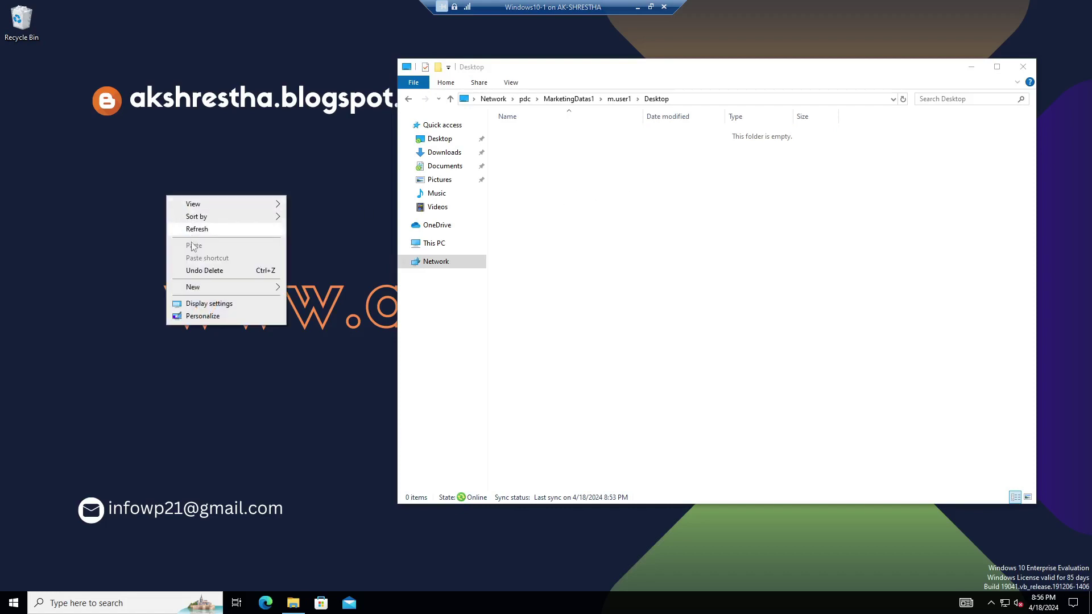
click(203, 272)
drag(26, 79, 197, 196)
click(541, 142)
click(197, 200)
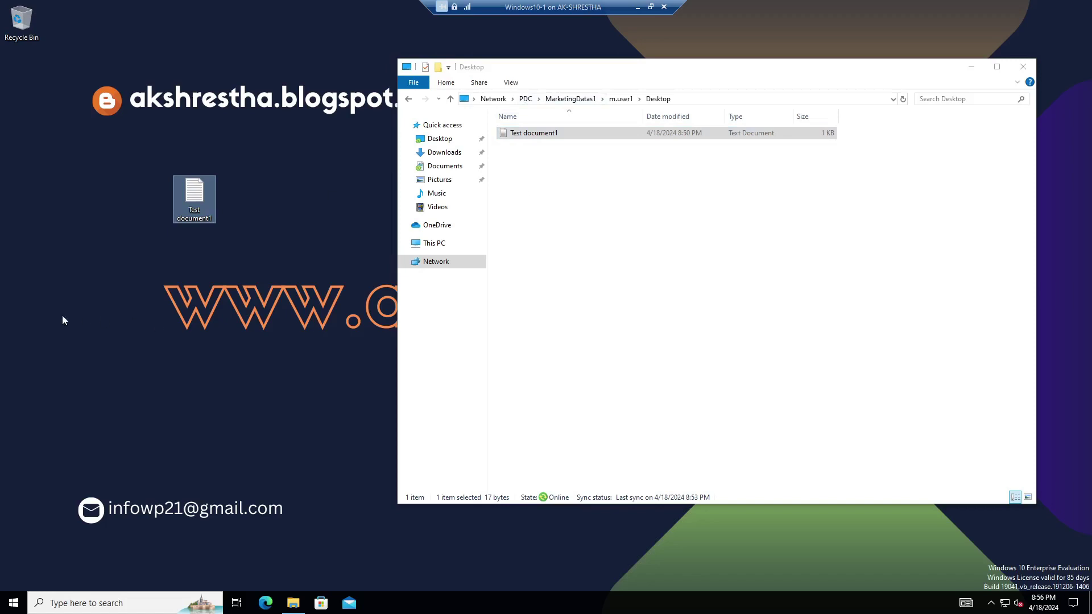
Create a desktop folder named 'test folder' and confirm it shows in the share.
right_click(97, 260)
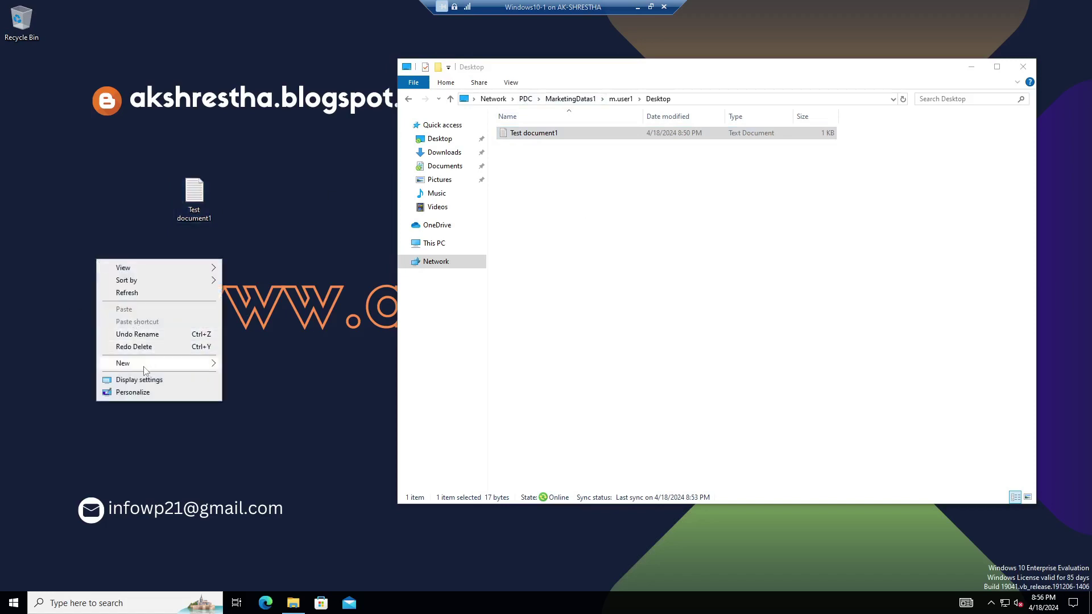
mouse_move(145, 367)
click(248, 365)
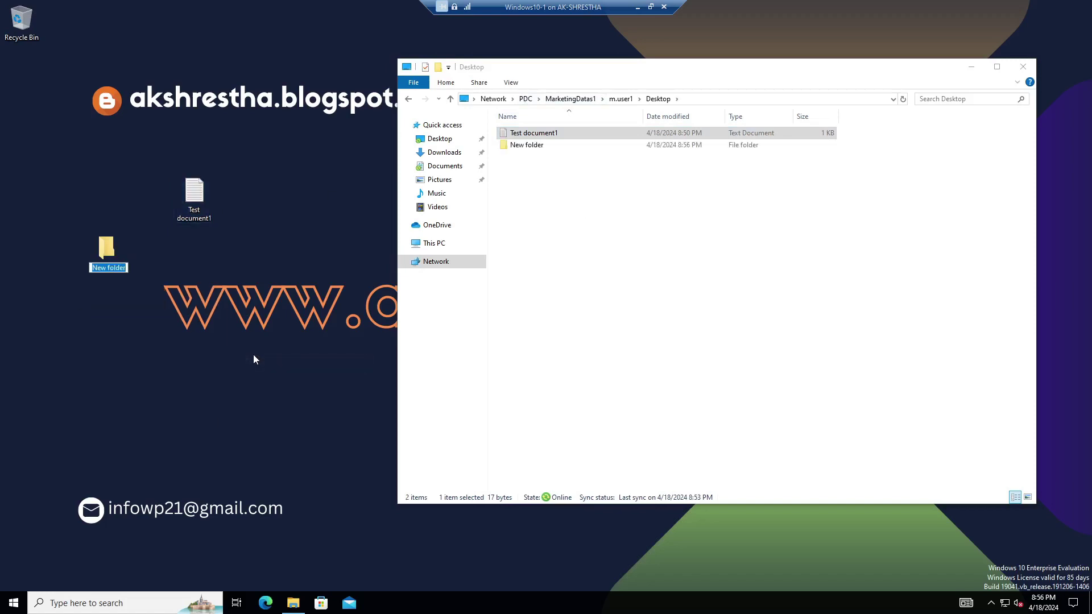
text(test folder)
key(Return)
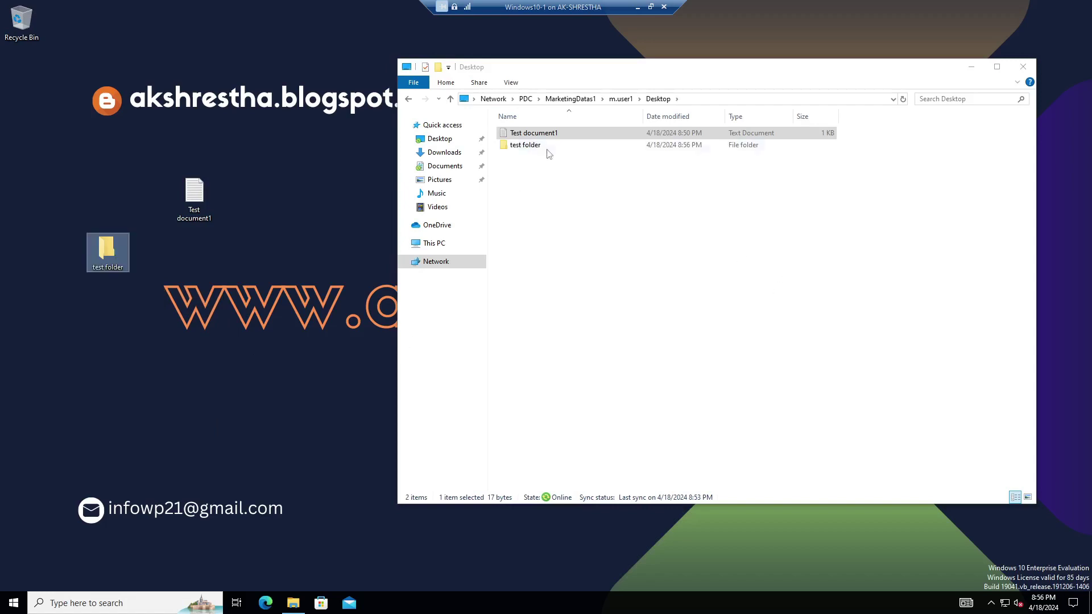
click(535, 149)
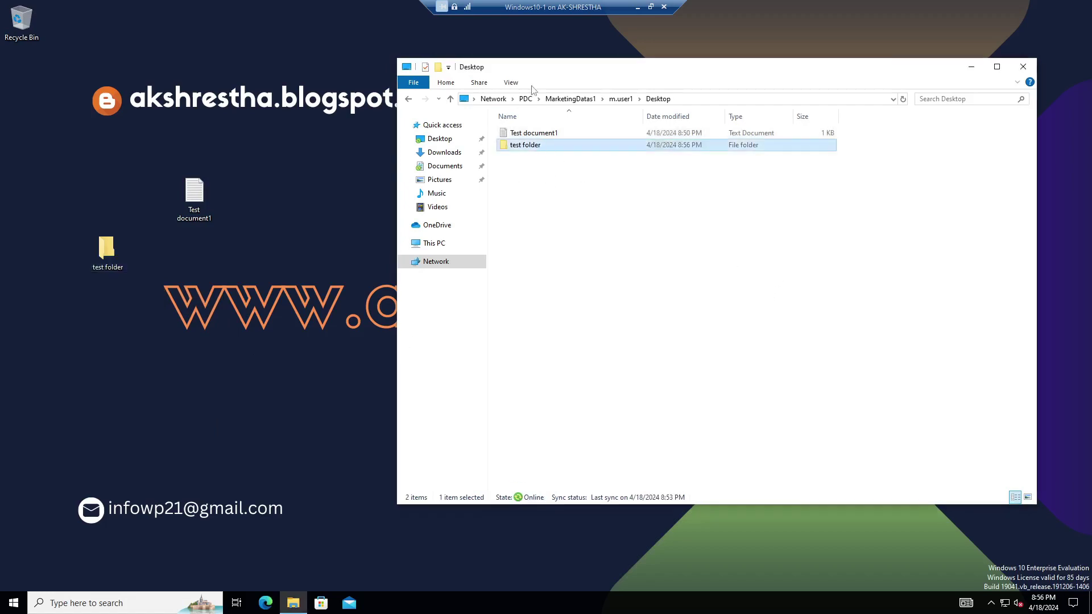
drag(209, 202, 115, 188)
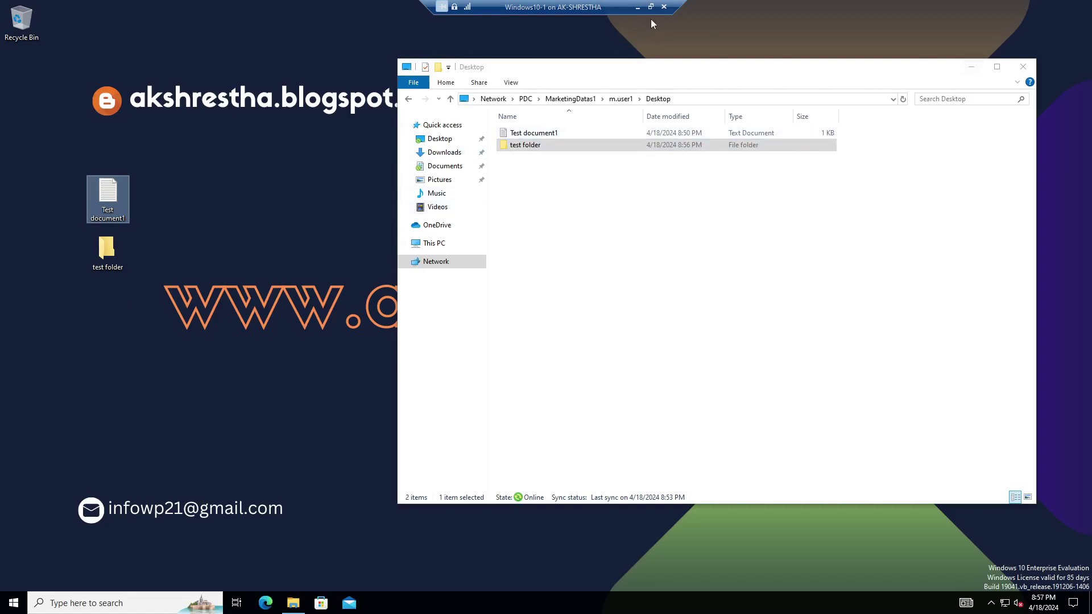
Close File Explorer, minimise the client VM, and enter the second marketing user's name.
click(1022, 67)
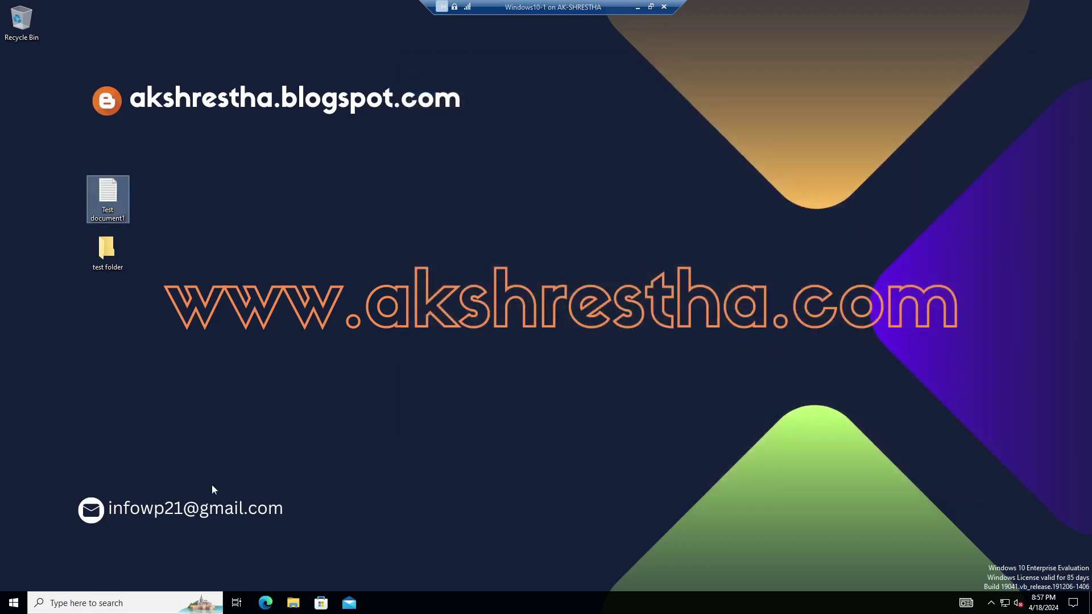
click(638, 6)
mouse_move(811, 607)
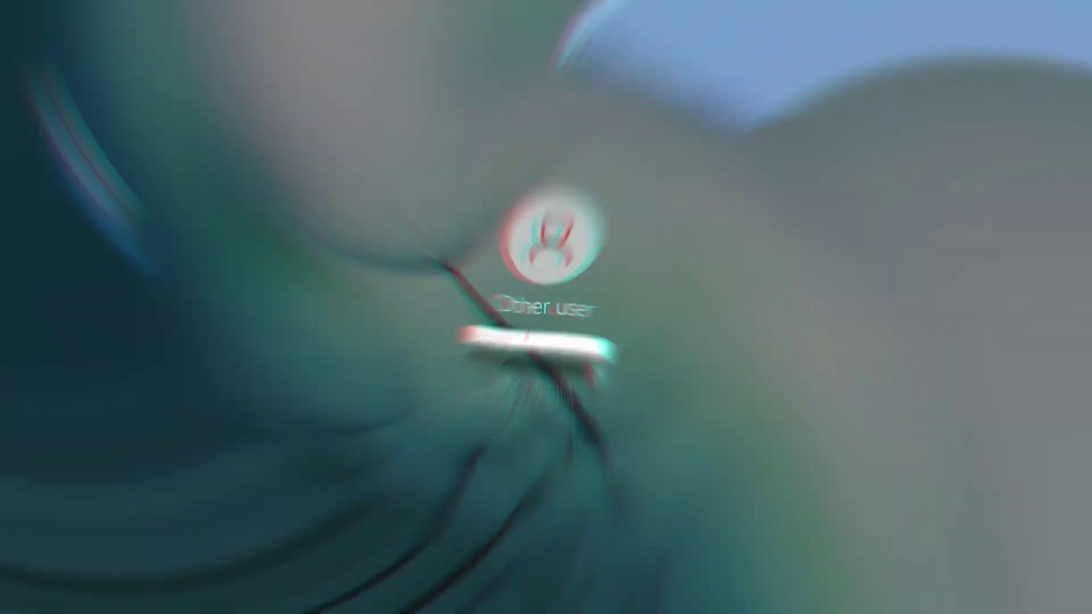
text(m.u)
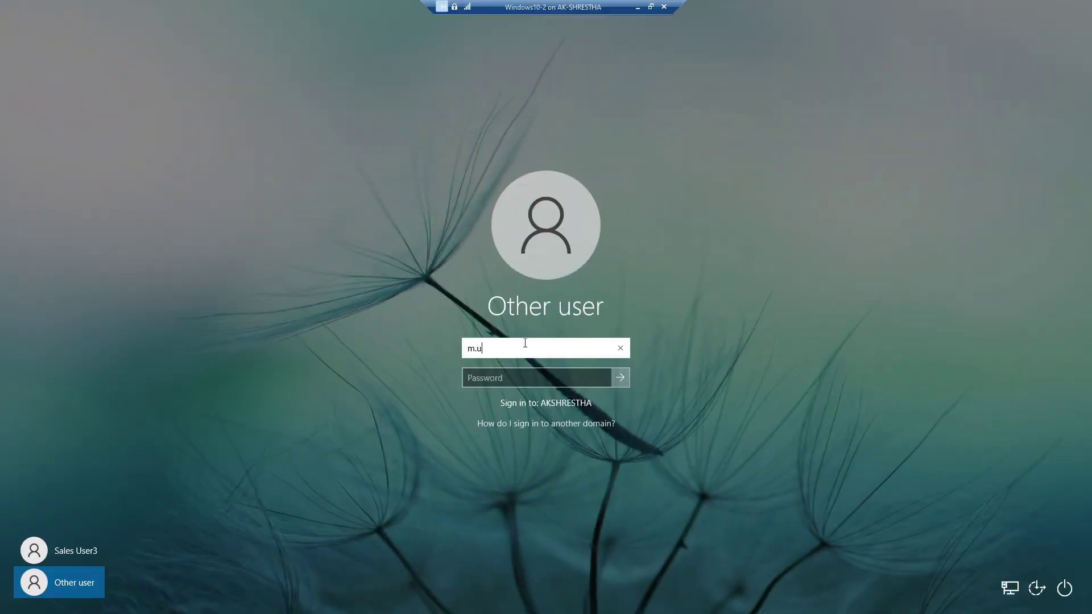
text(ser2)
Enter the account password to sign in as the second marketing user, then open File Explorer.
key(Tab)
text(•)
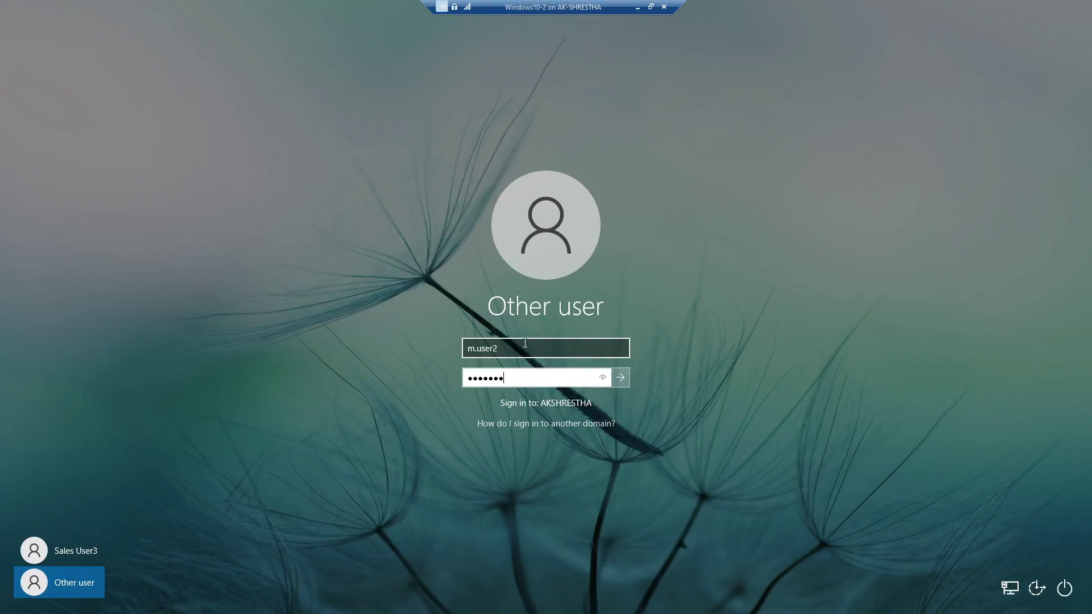
click(621, 379)
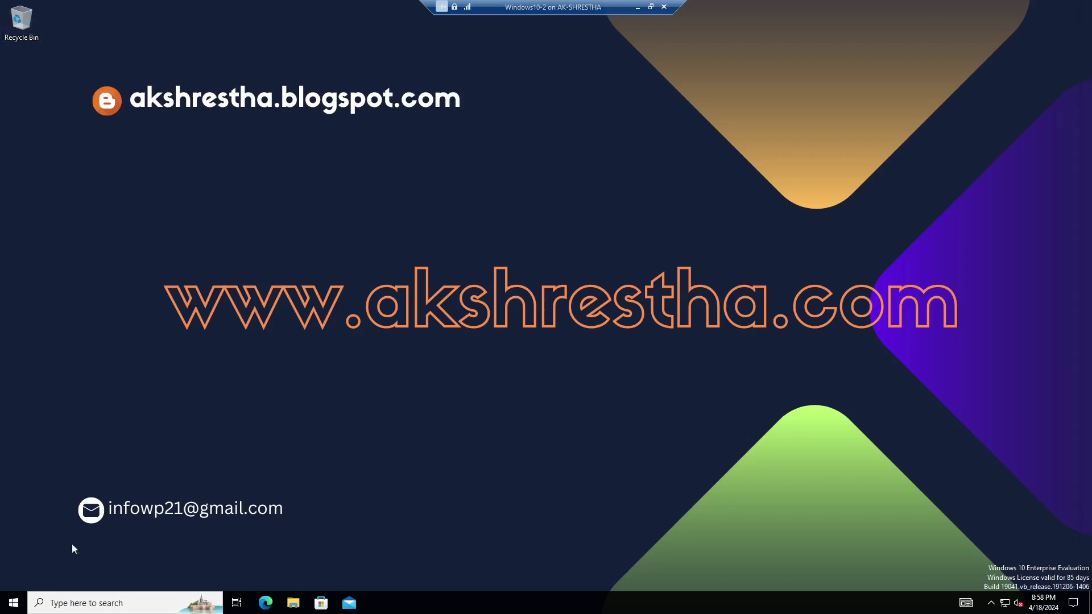
click(13, 603)
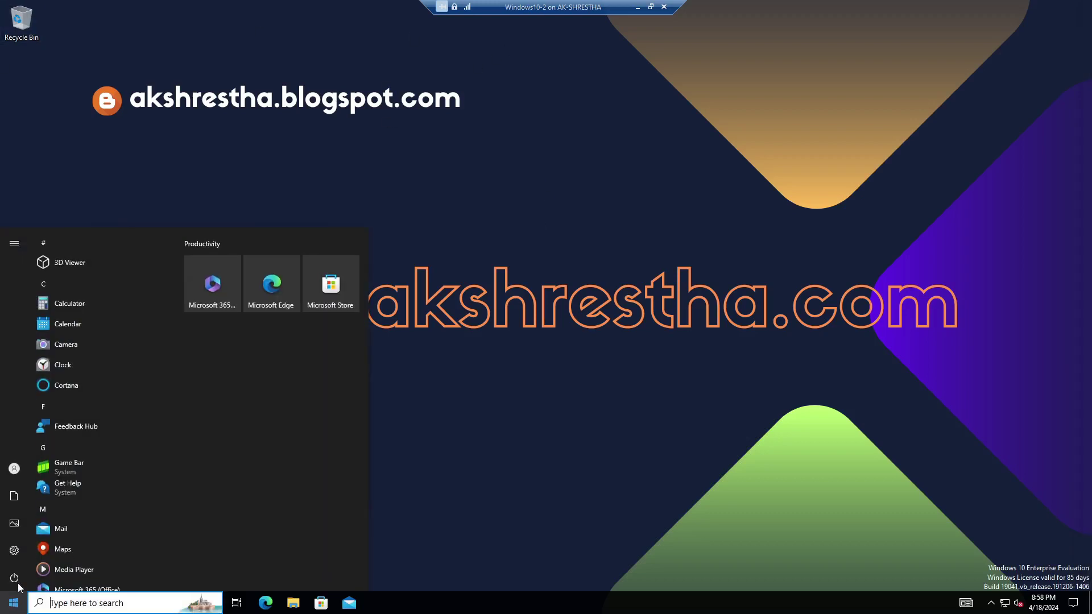
mouse_move(27, 480)
click(501, 485)
click(293, 603)
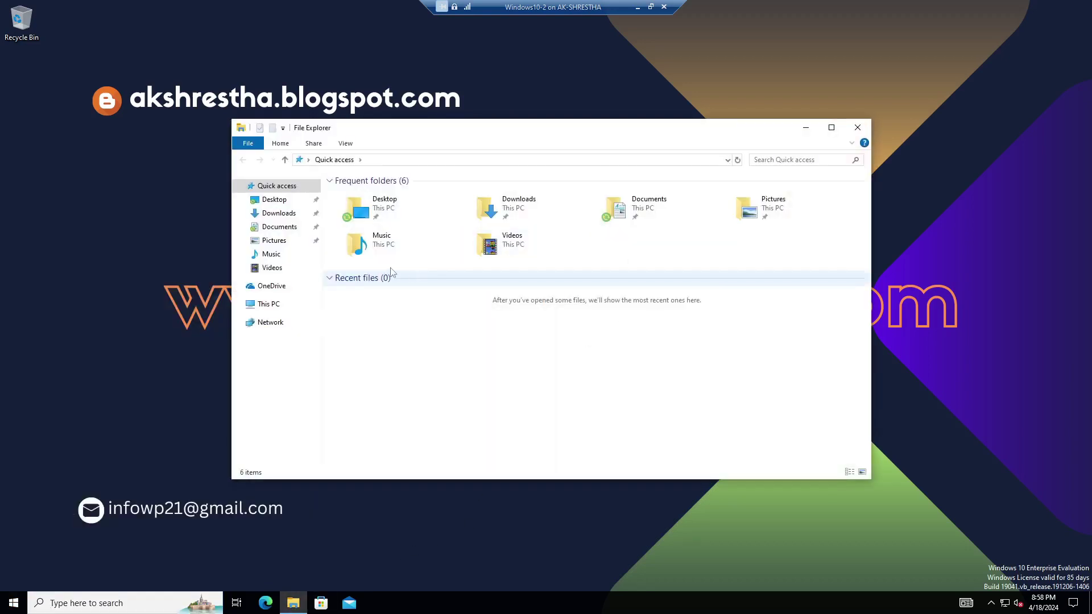
Check on the Location tab that Desktop points to the user's folder under \\PDC\MarketingDatas1.
click(377, 211)
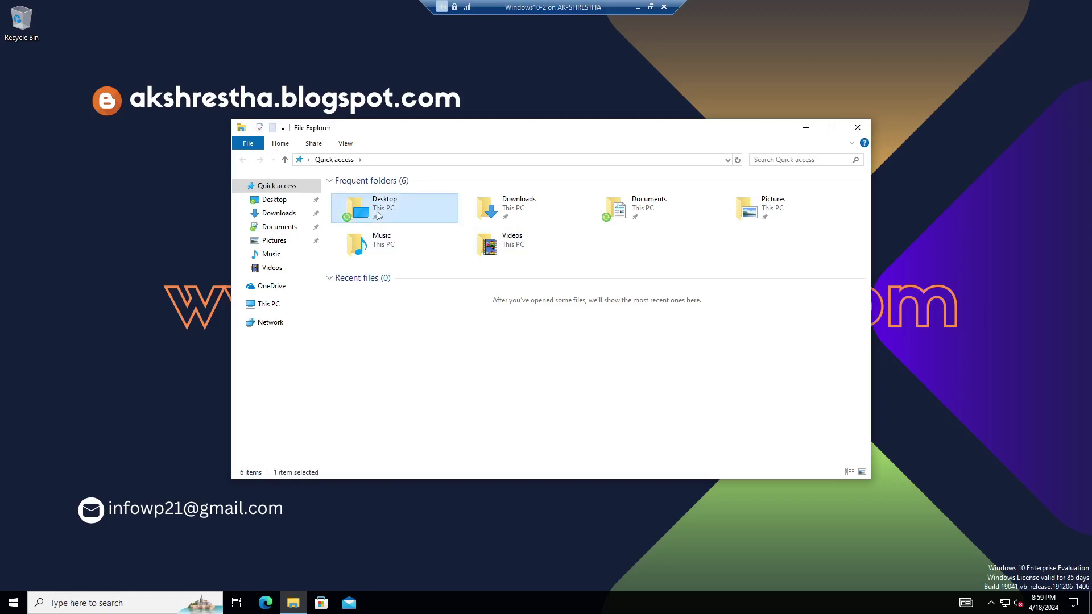
right_click(393, 209)
click(430, 375)
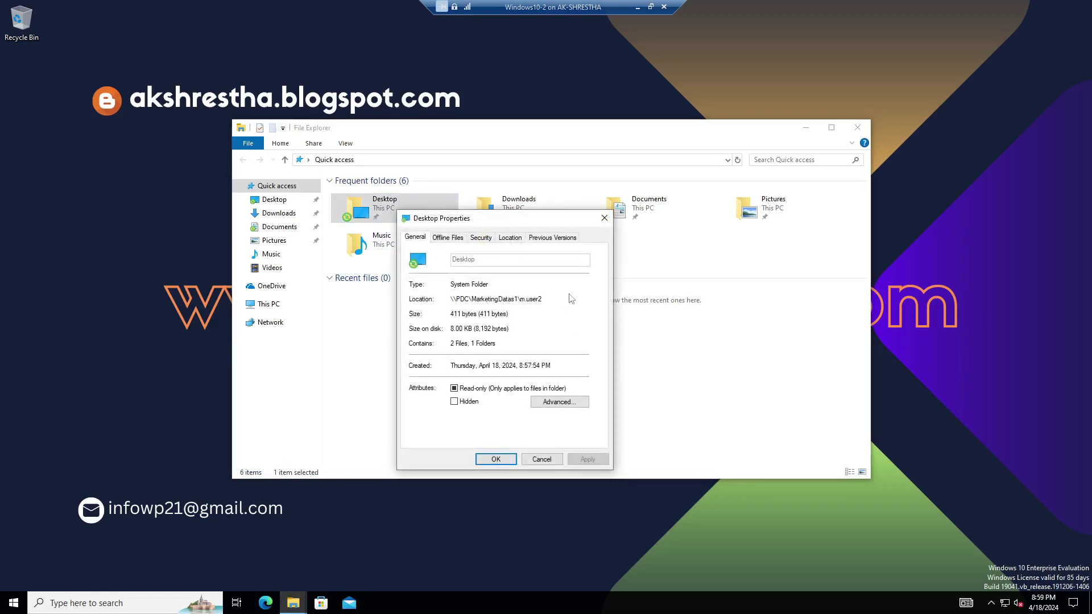
drag(539, 305, 449, 295)
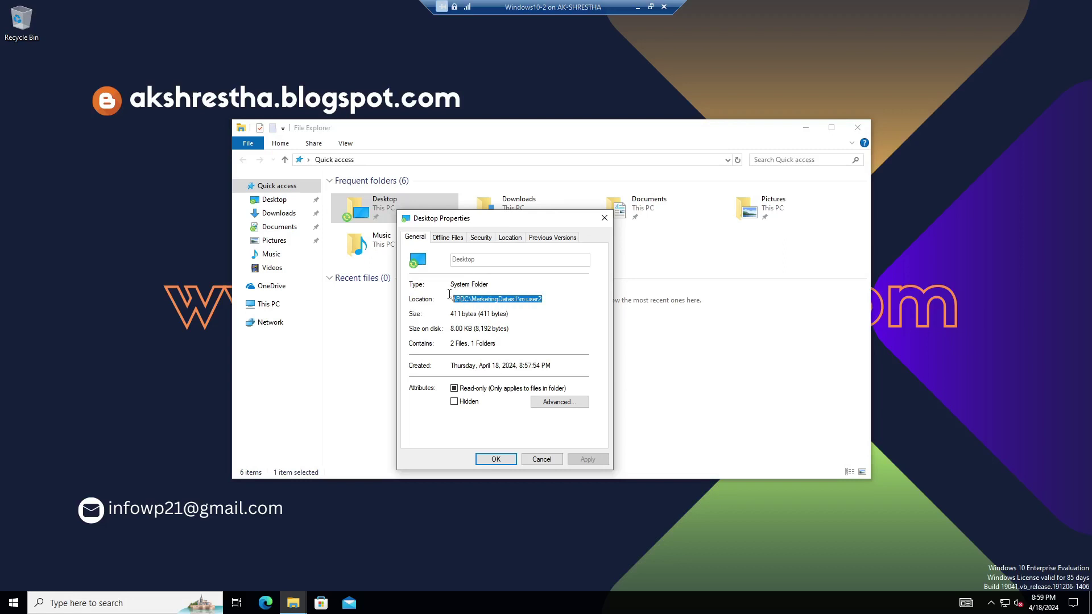
click(511, 237)
click(548, 324)
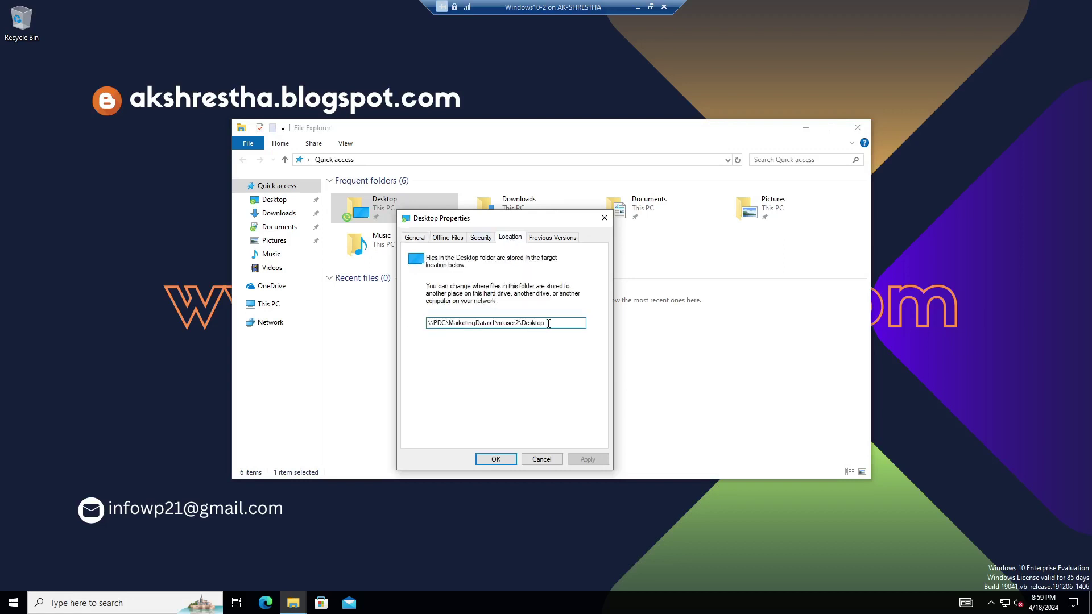
click(542, 460)
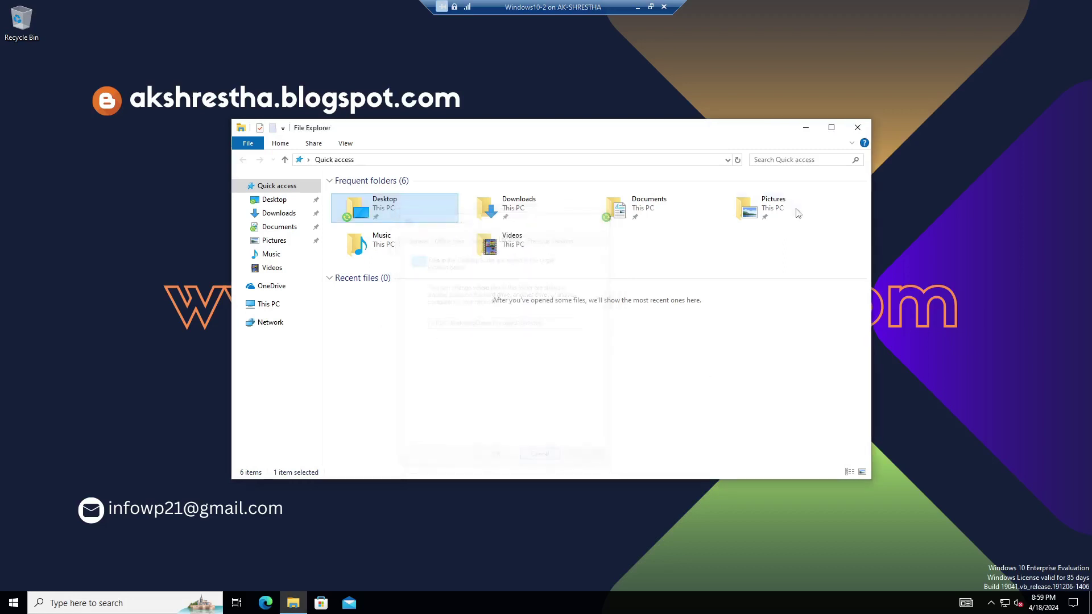
Check Documents' redirected location likewise, then open the Documents folder.
click(643, 211)
right_click(643, 211)
click(678, 377)
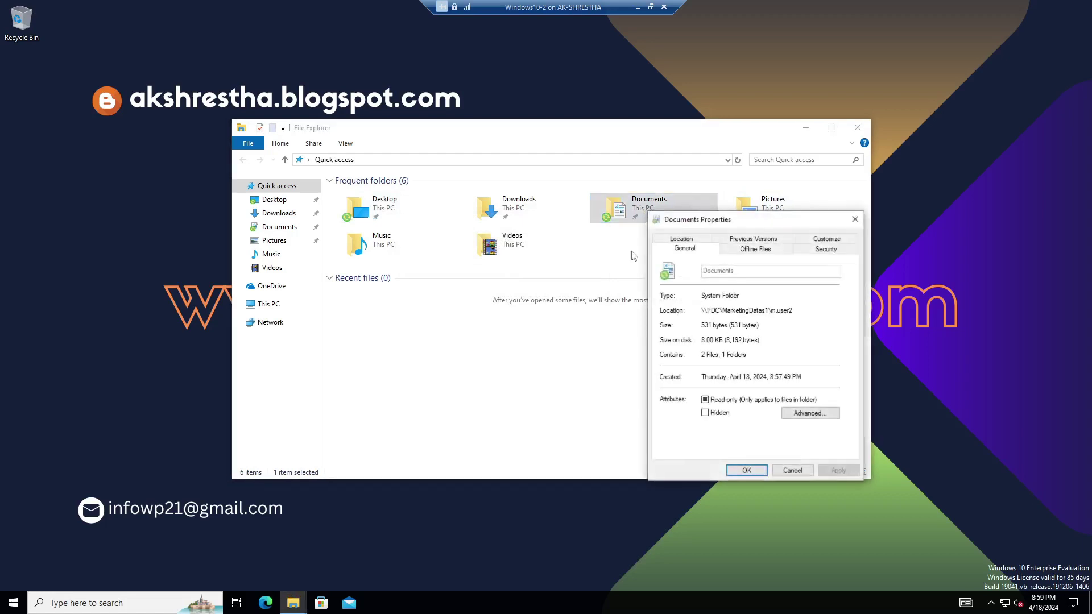
click(695, 241)
click(807, 334)
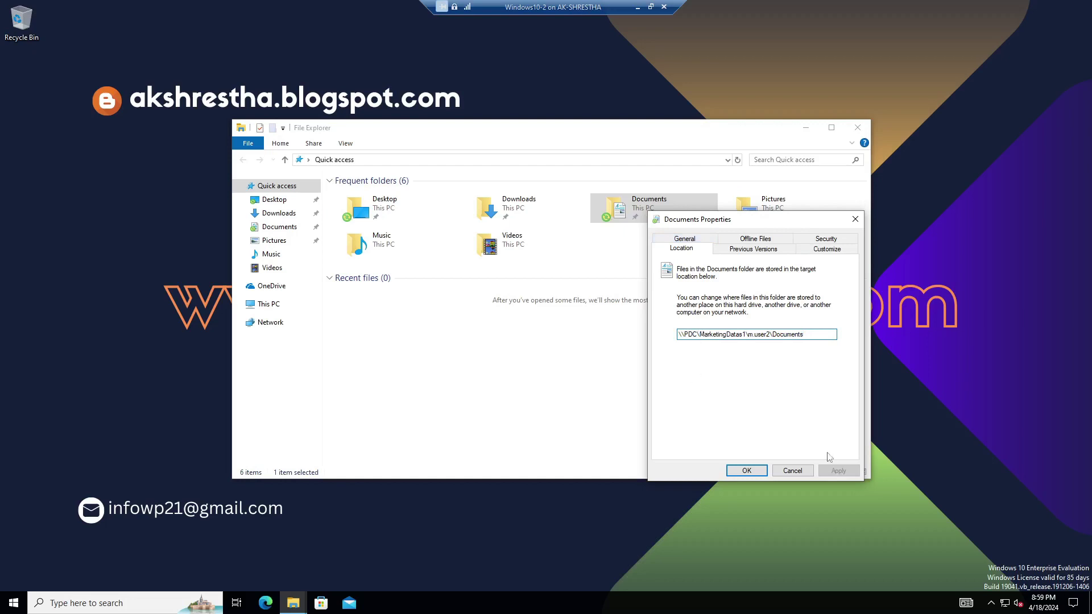
click(805, 475)
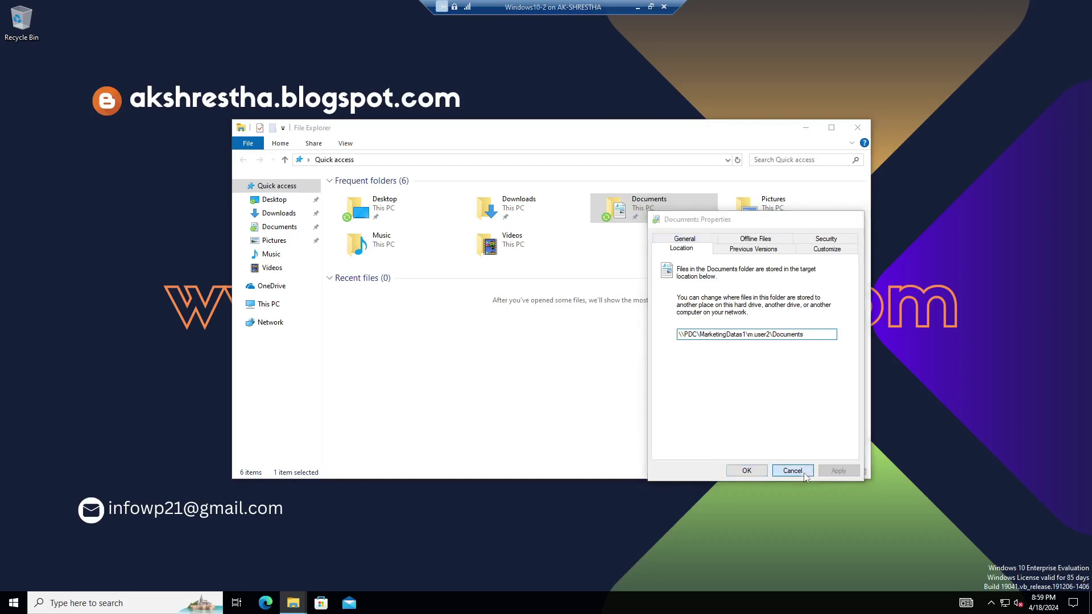
double_click(653, 207)
Create a Rich Text Document named 'user2 data', type sample text, and close it saved.
right_click(461, 241)
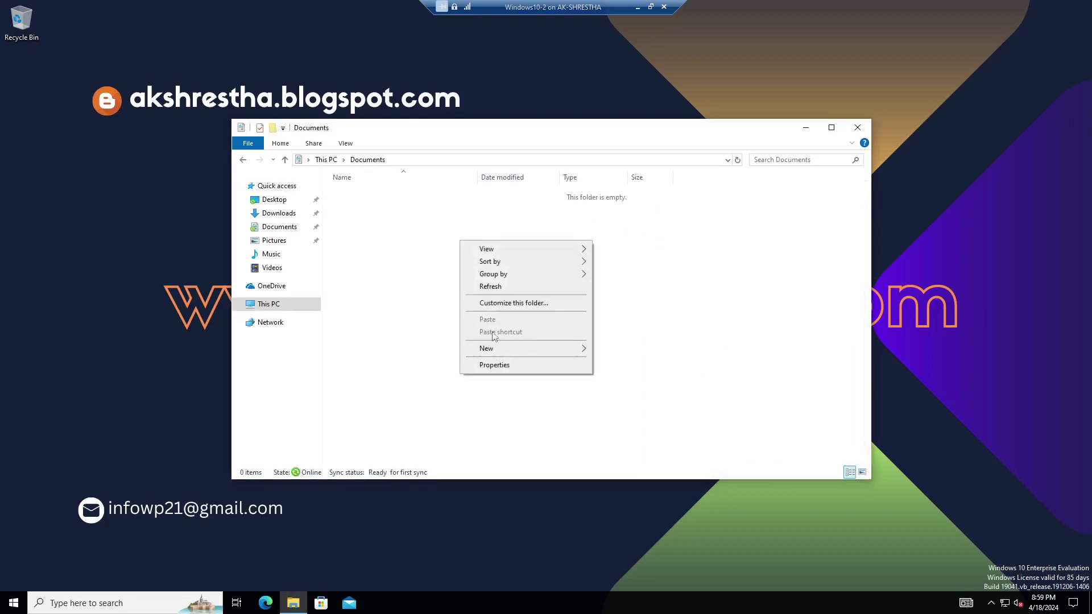
mouse_move(489, 348)
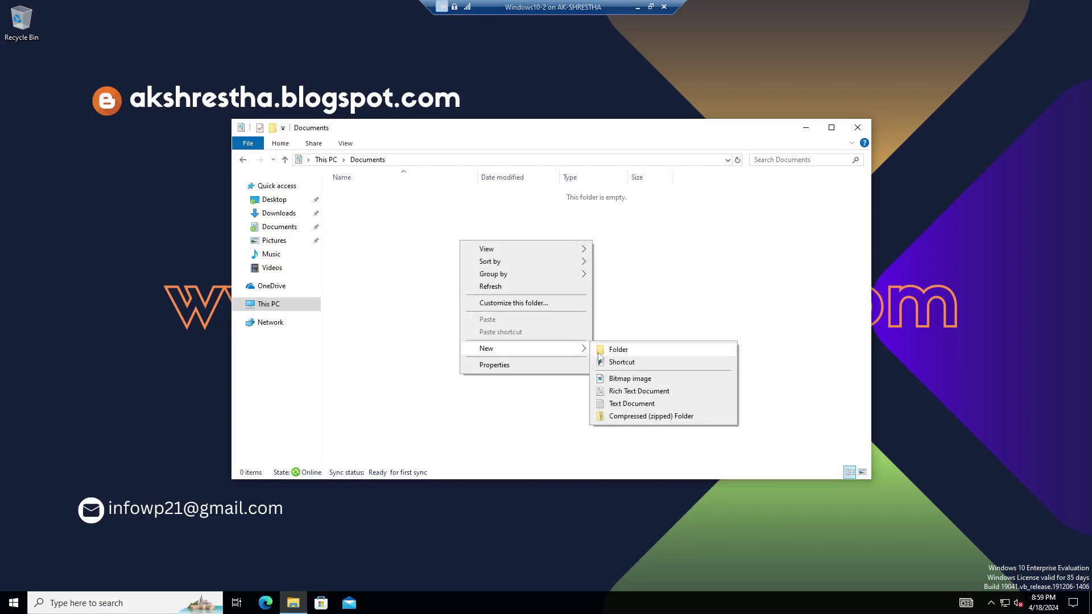
click(631, 392)
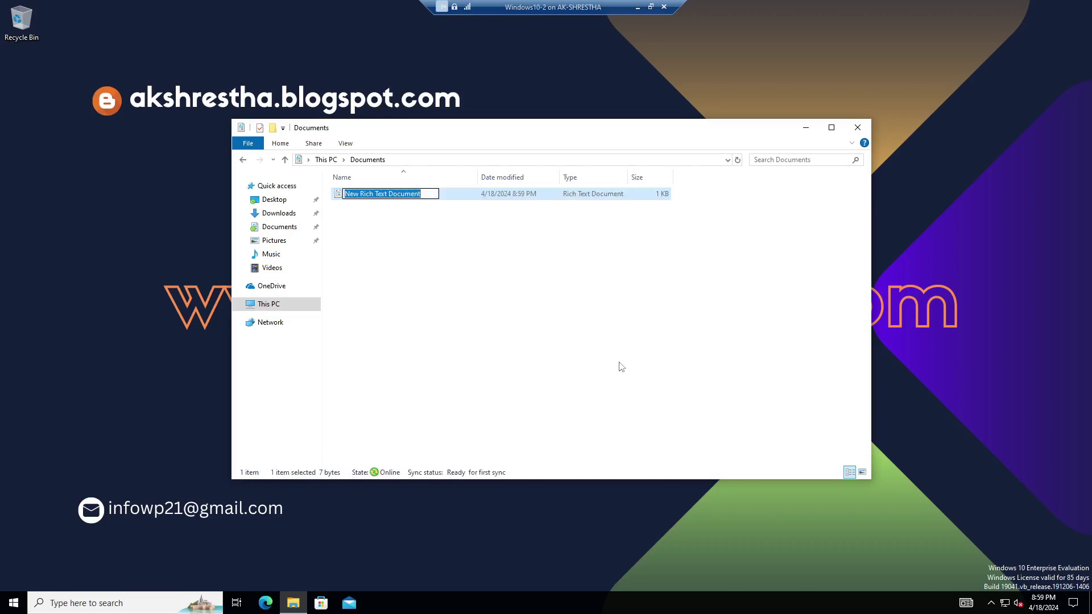
text(user2 data)
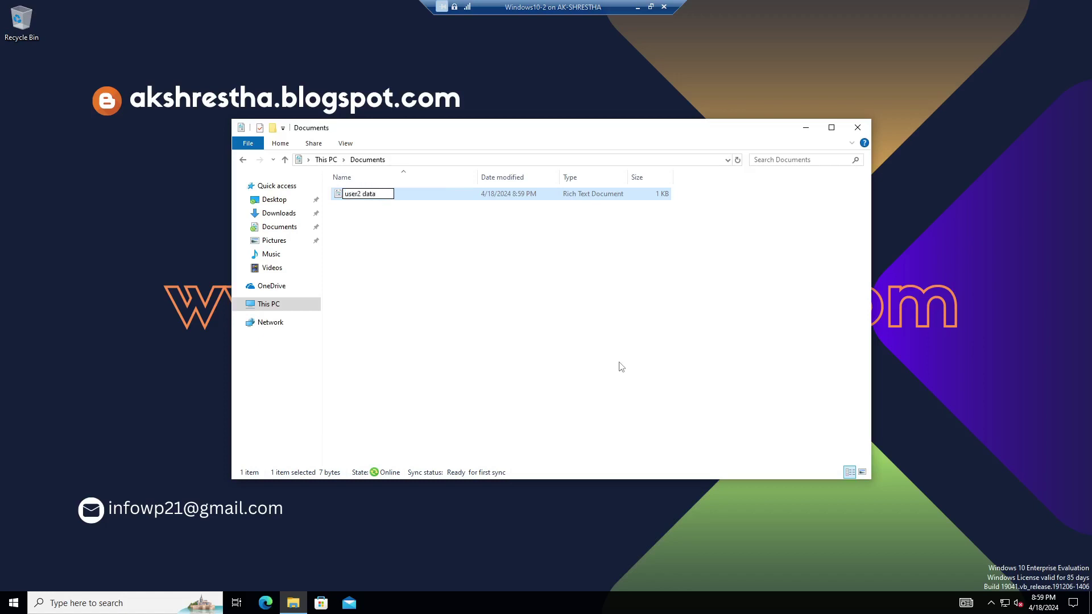
key(Return)
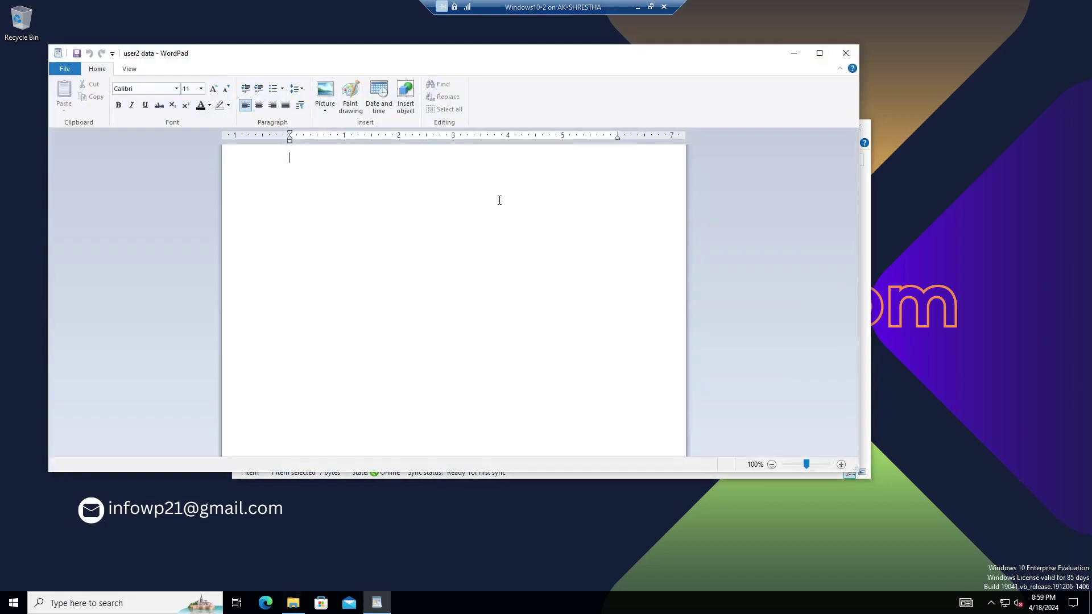
text(dfasdfas)
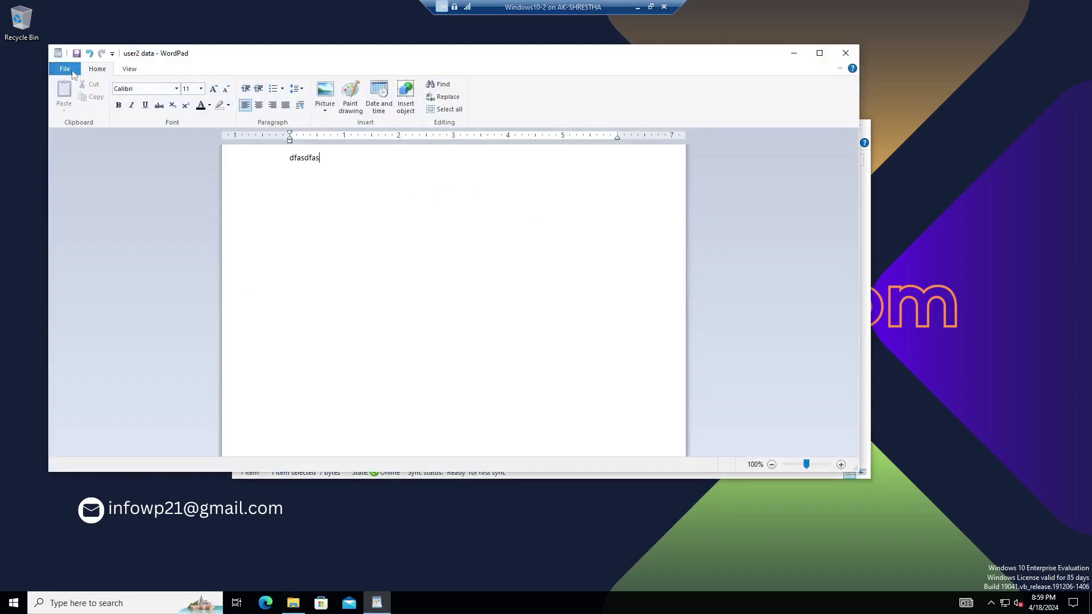
click(845, 54)
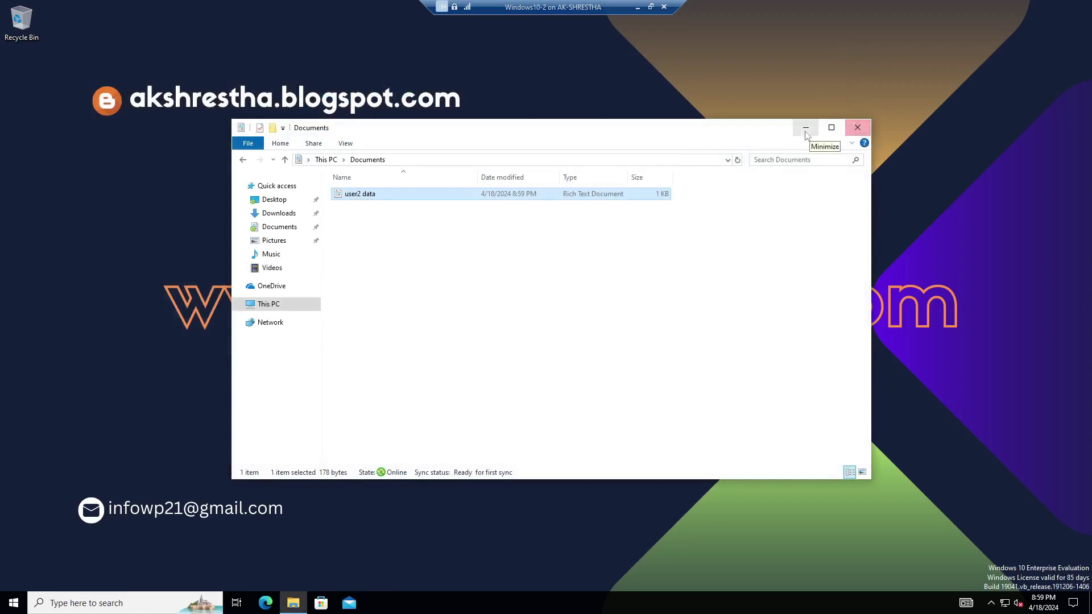
drag(763, 129, 594, 50)
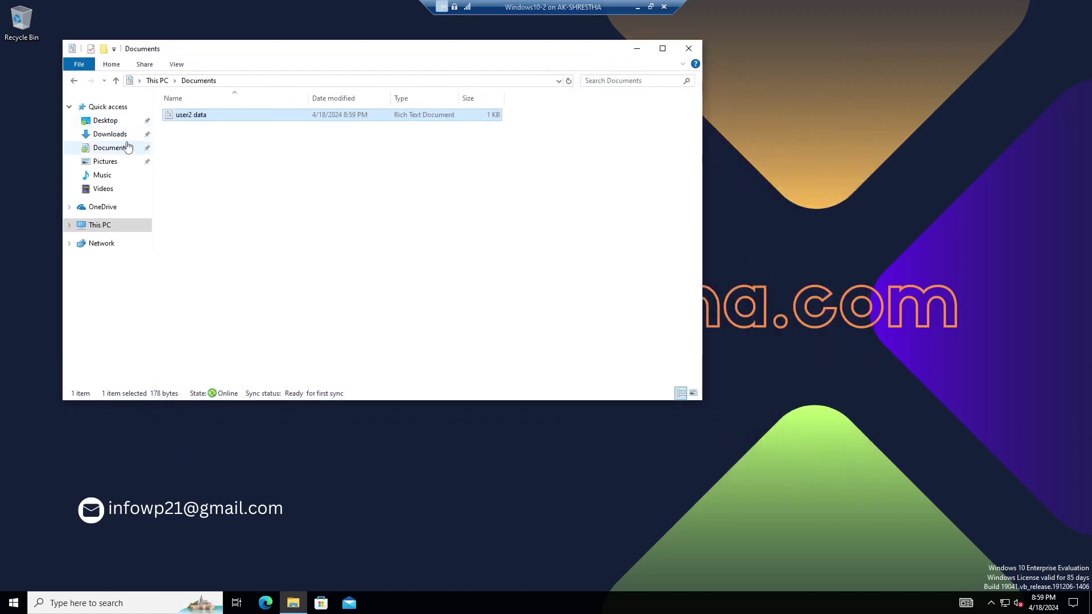
Open \\pdc\MarketingDatas1 from Start search and browse into m.user2's Desktop folder.
click(151, 610)
text(\\pdc\)
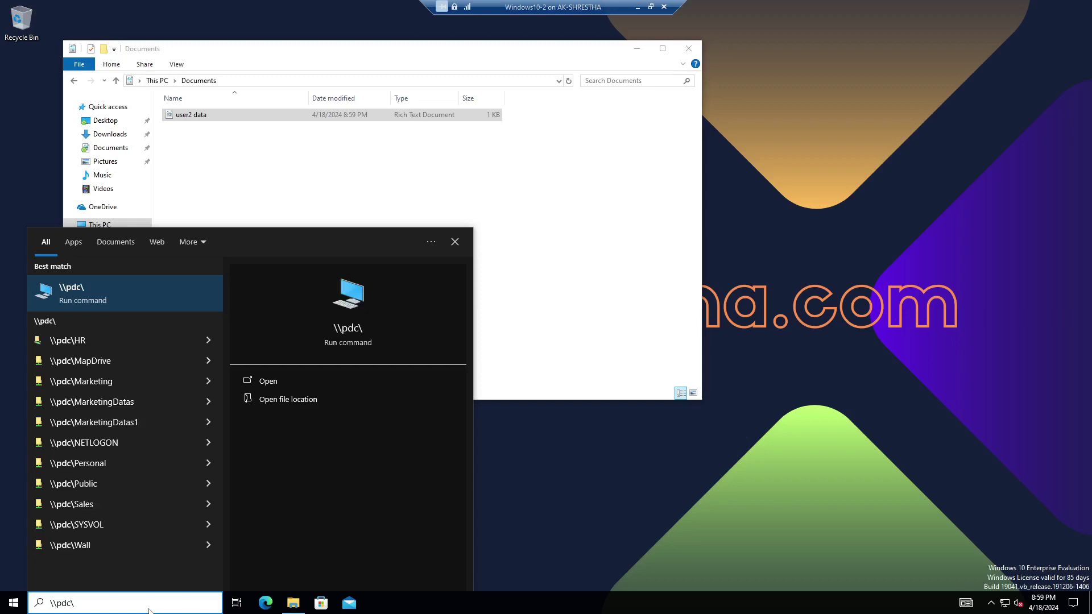
text(m)
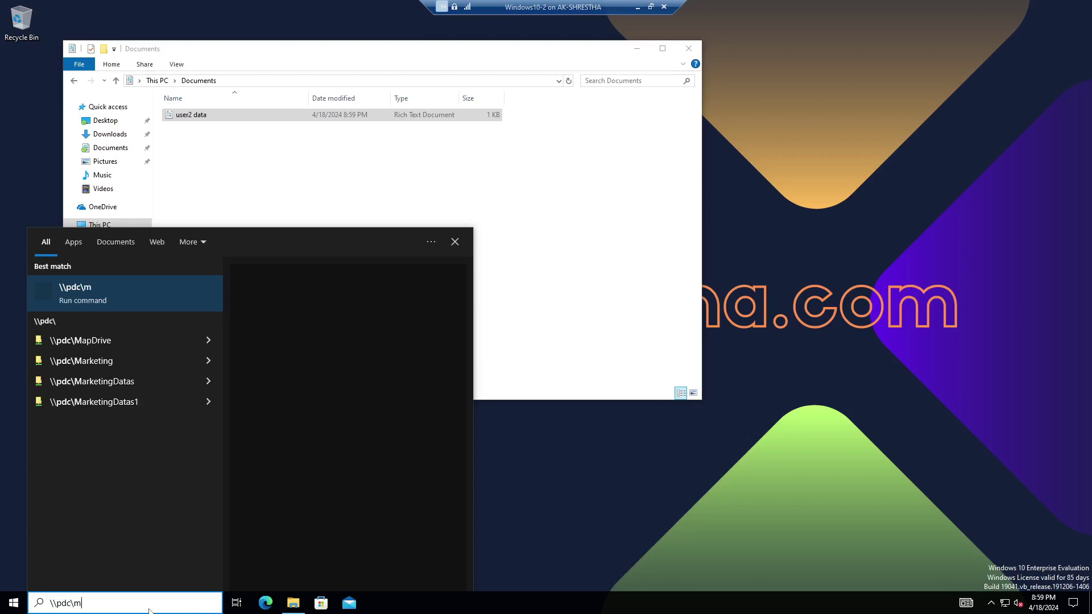
click(134, 403)
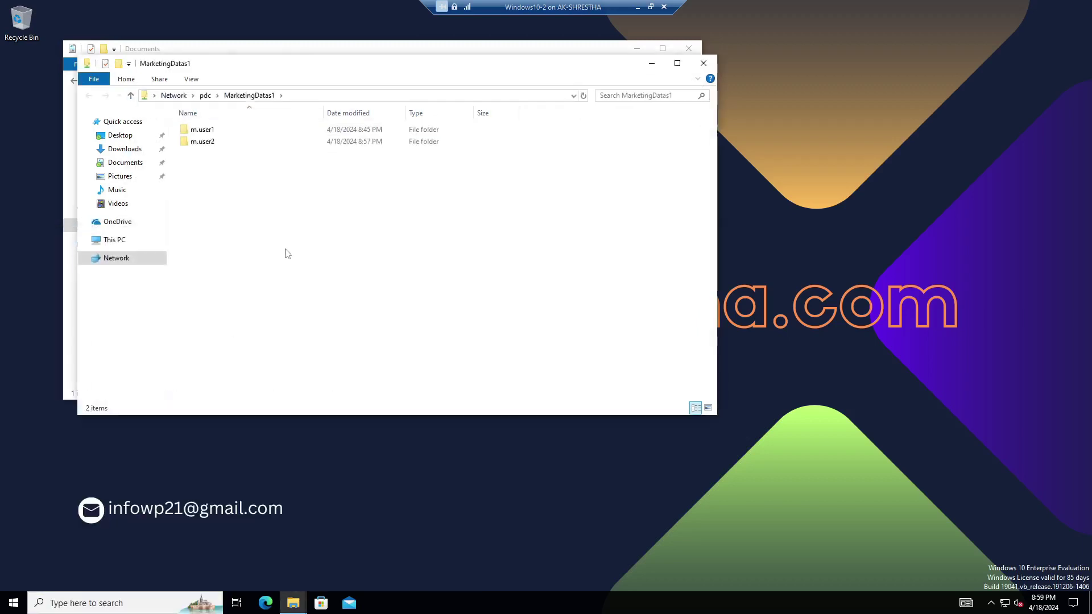
drag(238, 82, 531, 148)
click(500, 212)
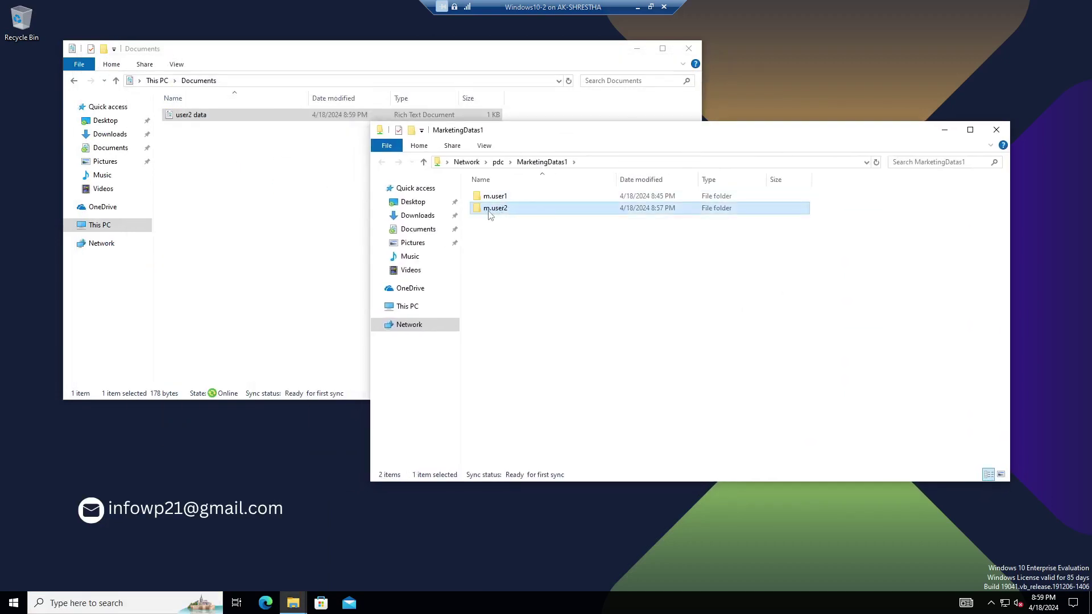
double_click(499, 208)
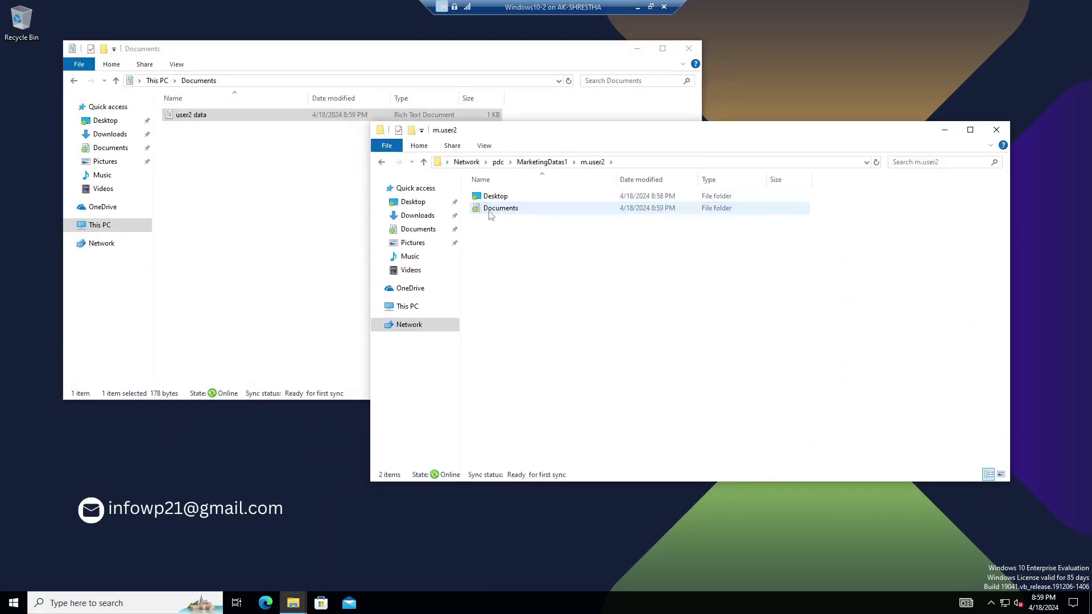
double_click(498, 197)
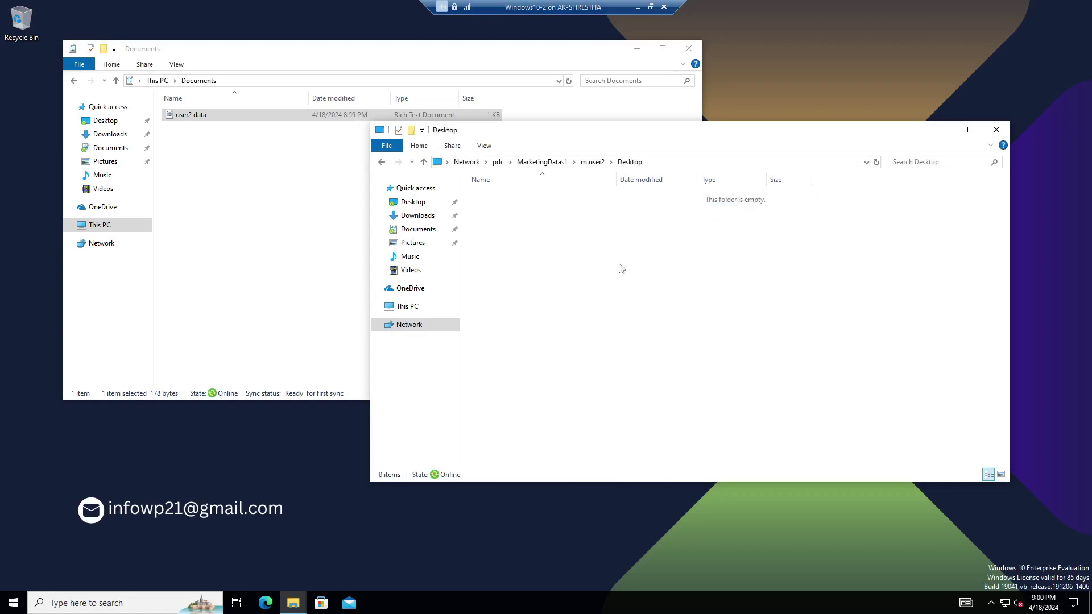
Confirm user2 data appears in m.user2's Documents folder on the share.
click(424, 162)
click(497, 209)
double_click(497, 211)
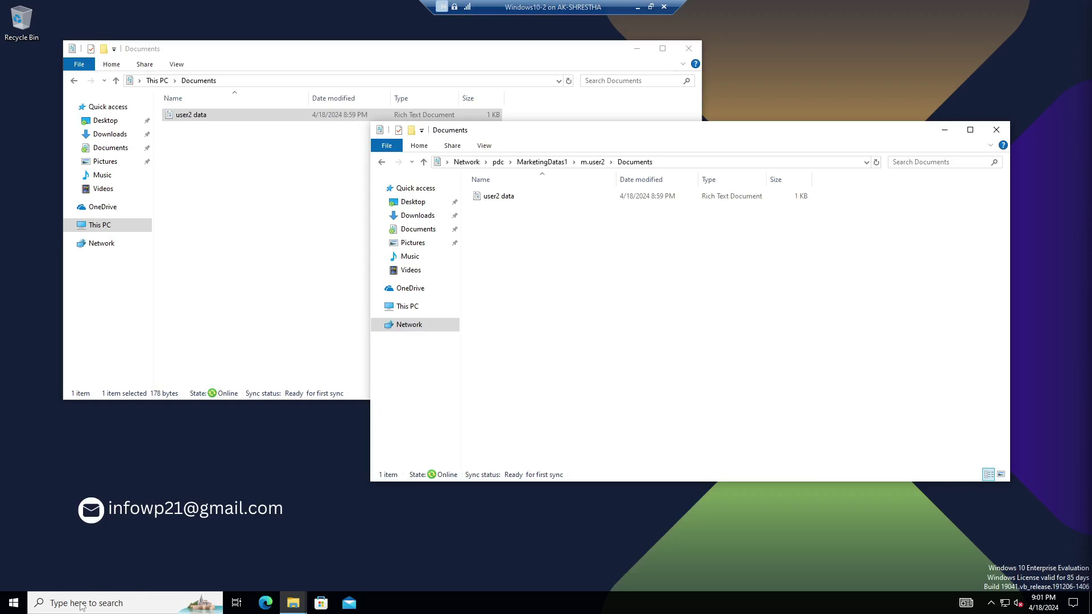
click(505, 201)
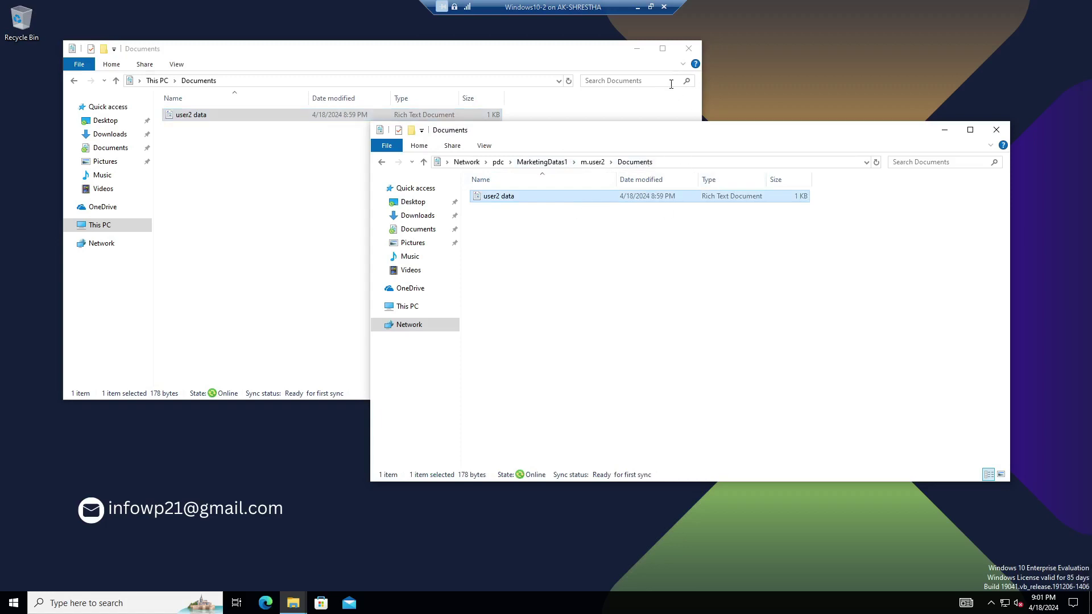
Create a New folder on the desktop and confirm it appears in m.user2's share Desktop.
click(637, 48)
right_click(117, 182)
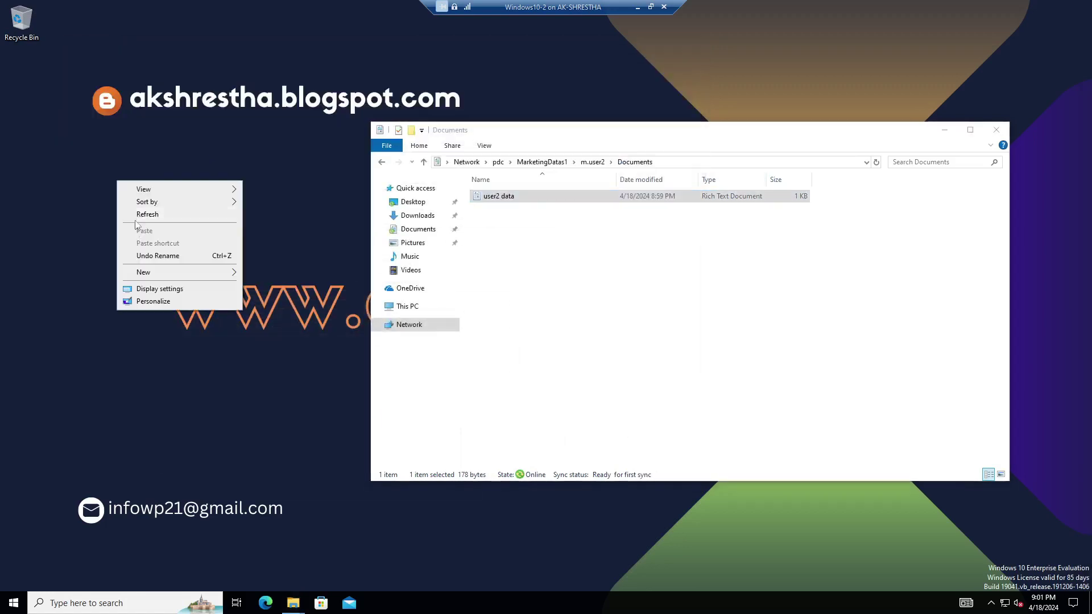
mouse_move(150, 273)
click(258, 275)
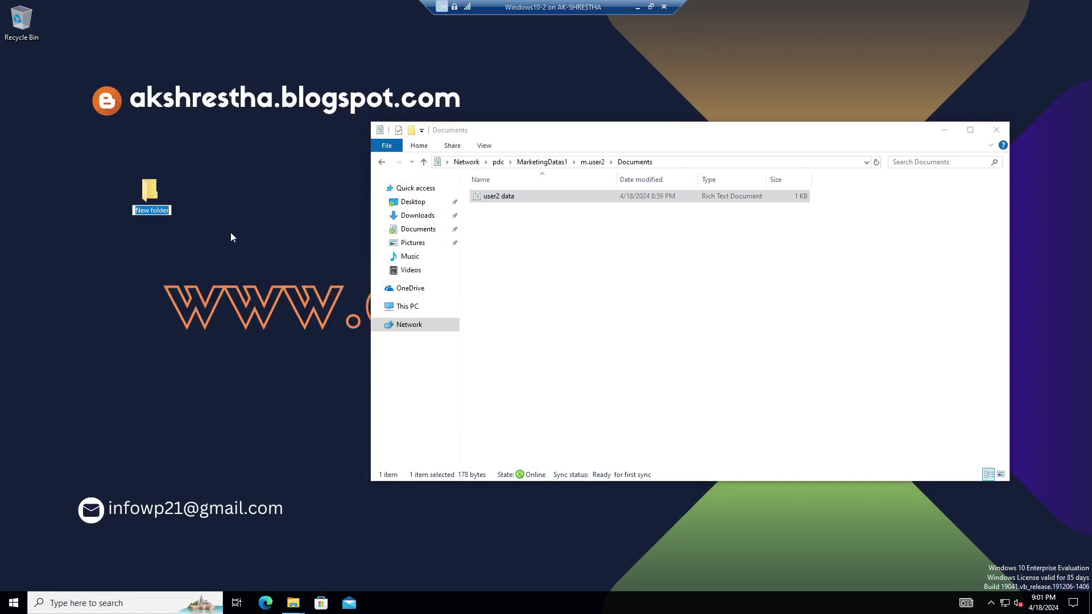
key(Return)
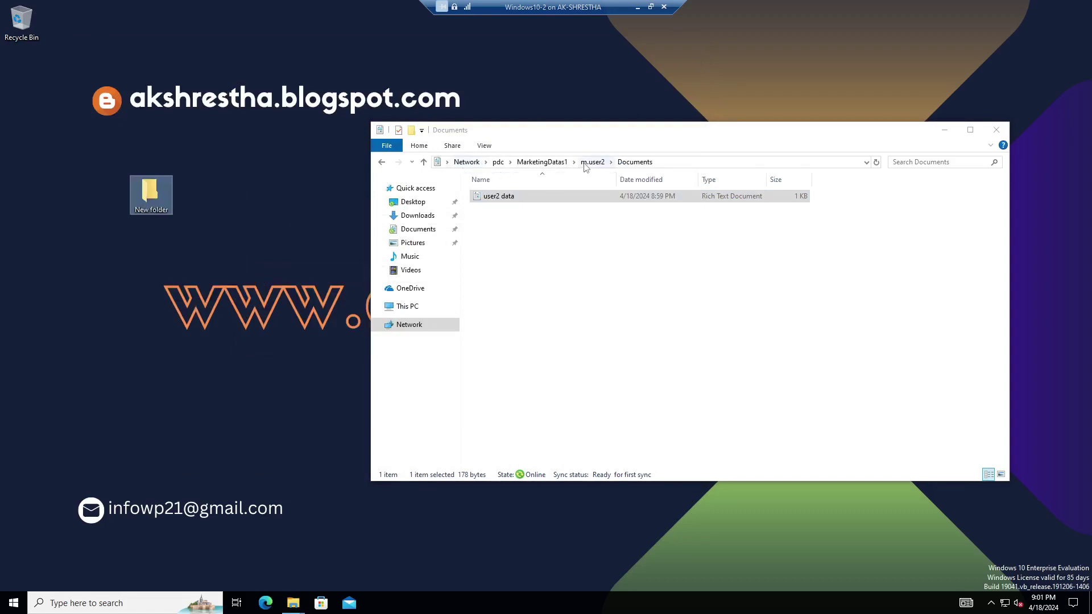
click(589, 163)
double_click(495, 196)
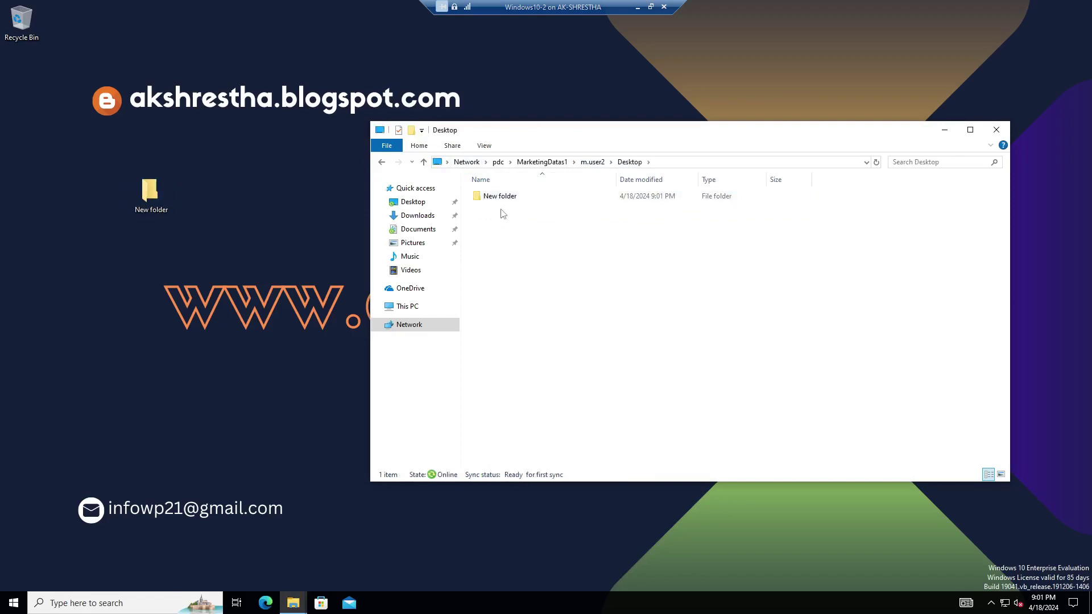
click(502, 199)
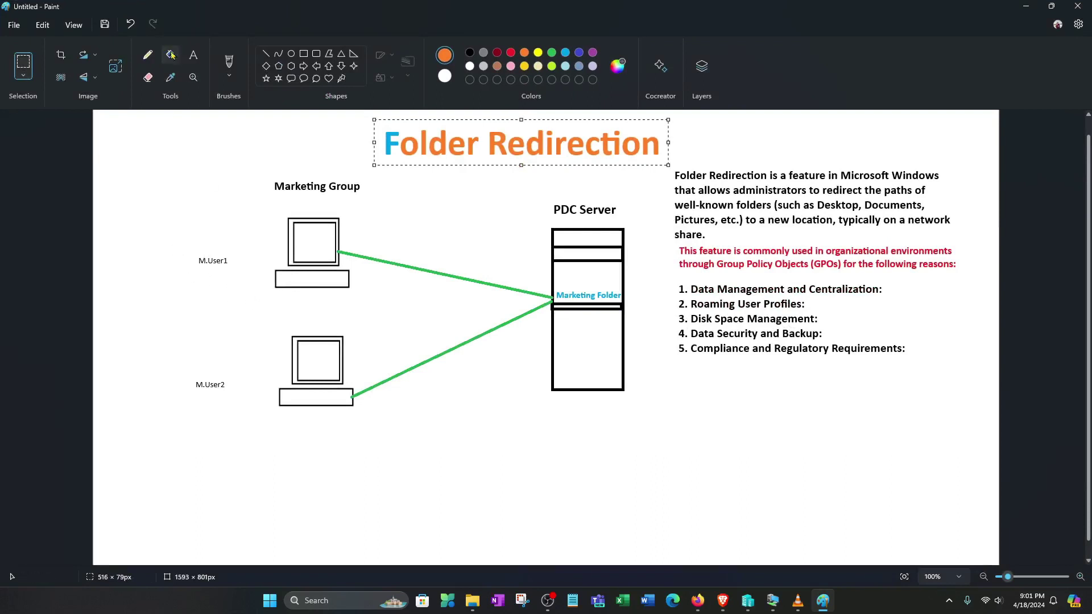
Mark text areas around the M.User1 and M.User2 labels on the diagram.
click(194, 54)
drag(183, 241, 245, 277)
click(182, 362)
drag(179, 361, 246, 376)
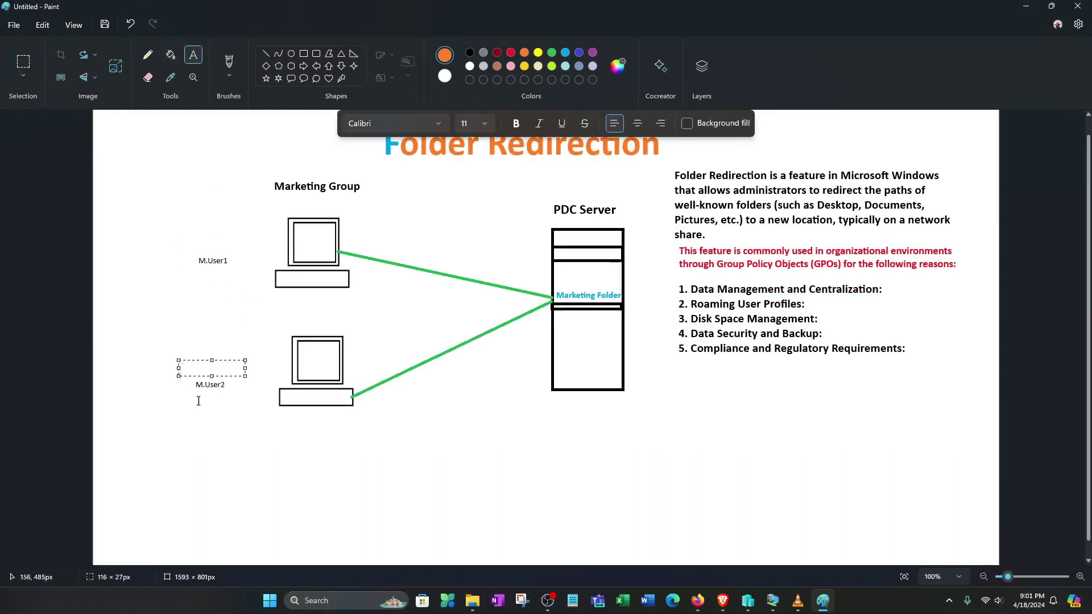
Box the M.User1, M.User2 and Marketing Folder labels, then bring up the PDC server VM.
click(23, 62)
drag(172, 239, 246, 284)
drag(182, 365, 256, 416)
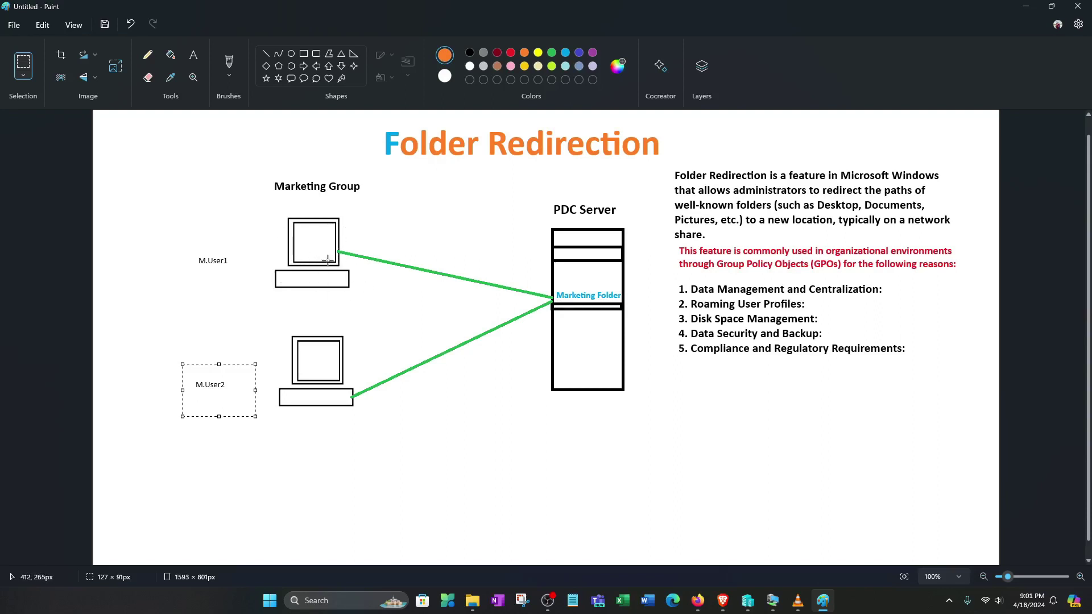
drag(530, 278, 641, 316)
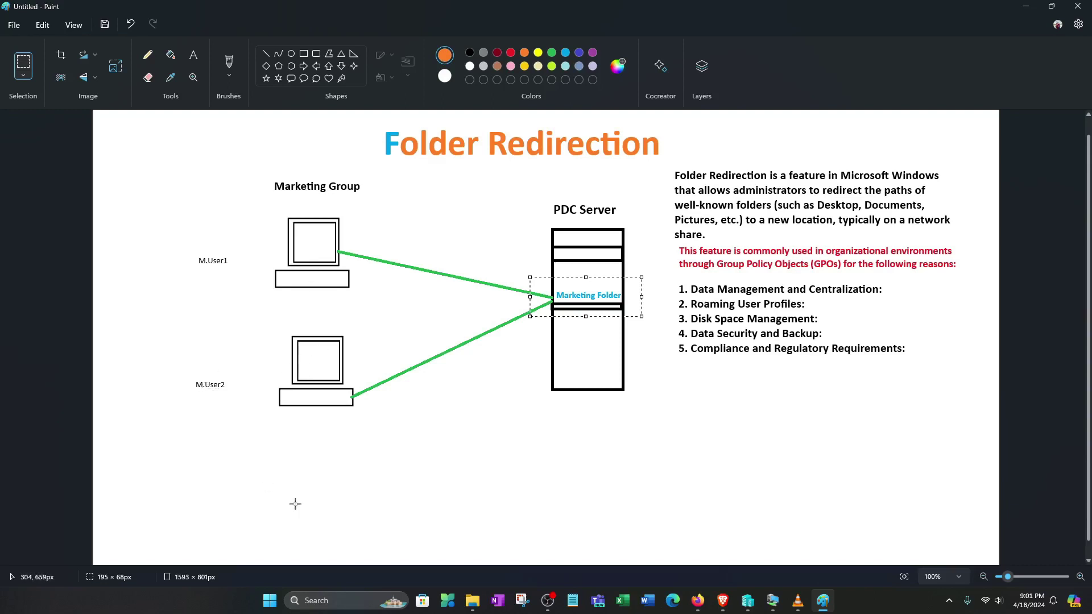
drag(183, 247, 260, 278)
drag(179, 373, 254, 406)
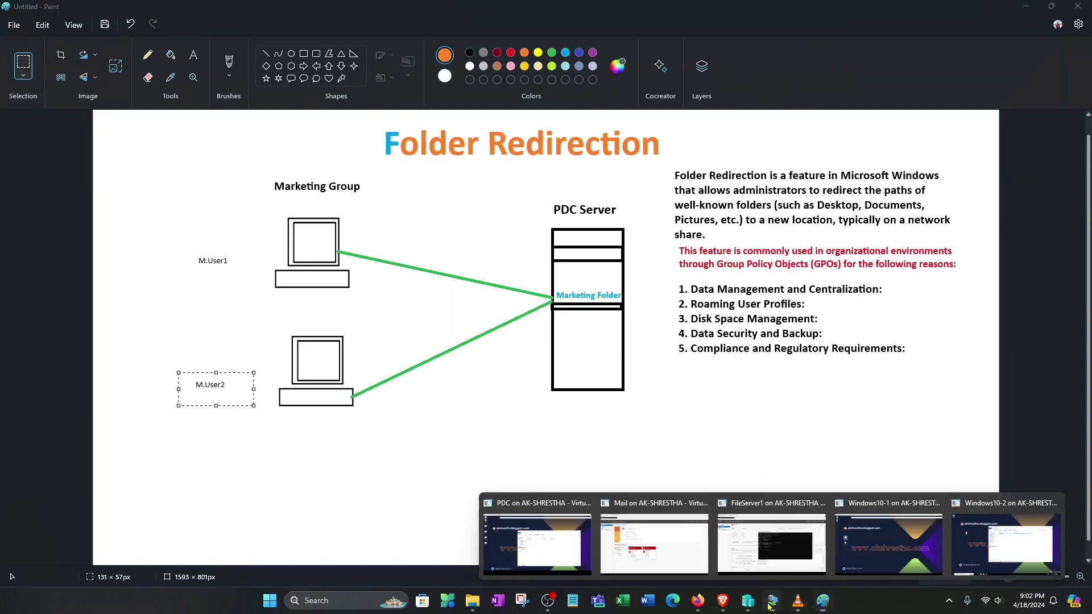
click(552, 554)
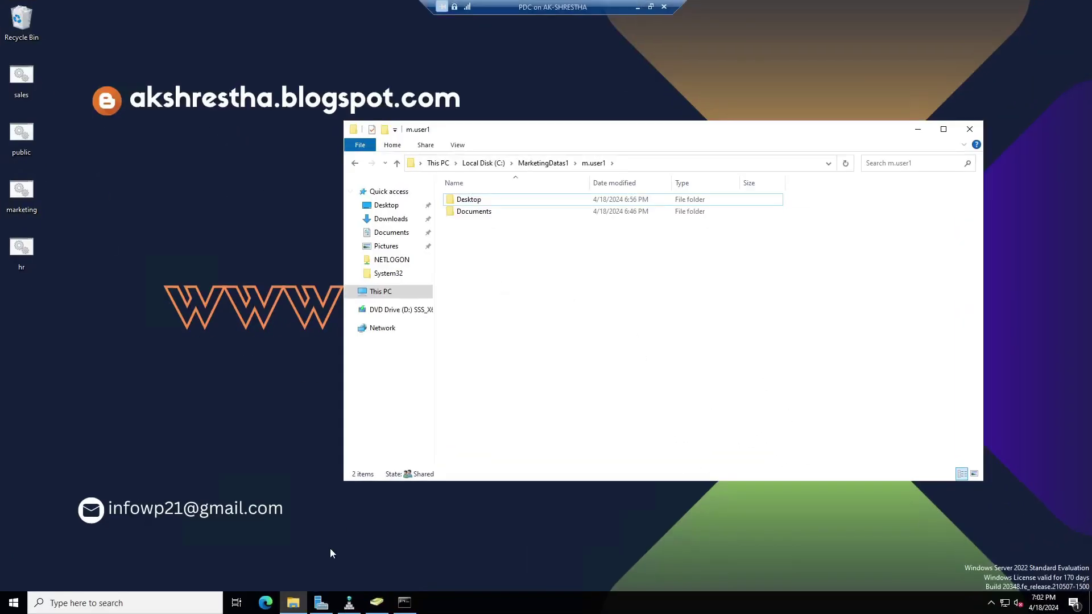
Highlight Marketing User2–User5 in ADUC, then outline the PDC Server heading in Paint.
click(375, 606)
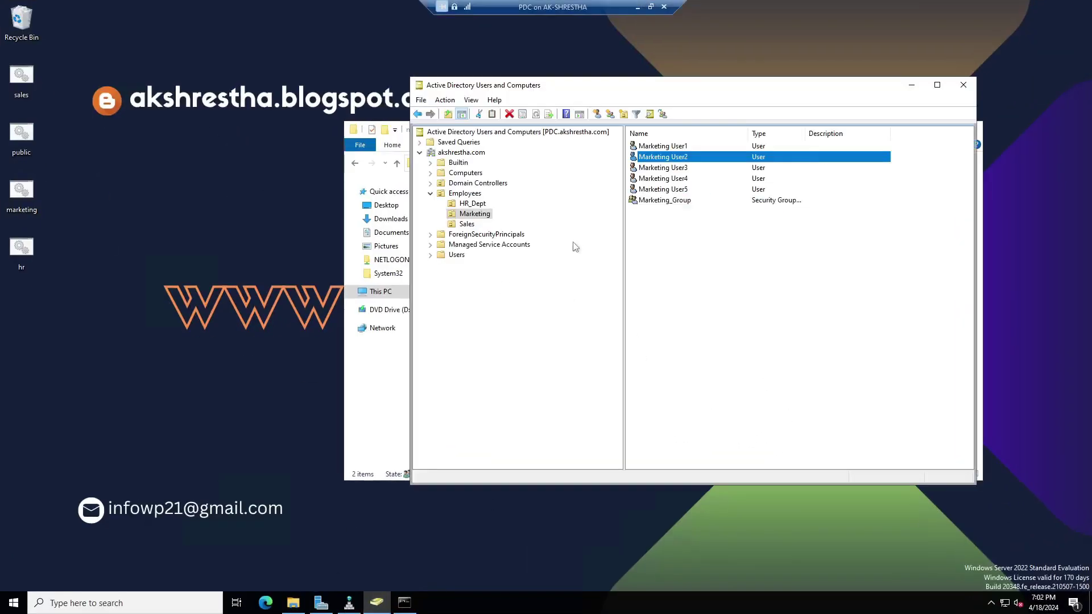
click(674, 191)
click(682, 178)
click(682, 168)
click(680, 157)
click(682, 191)
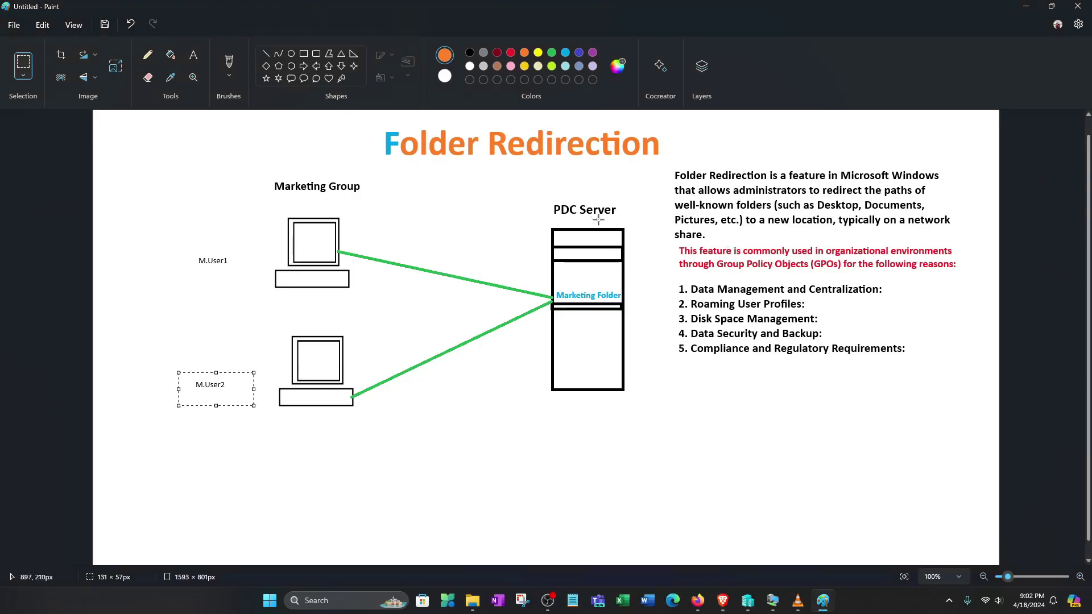
mouse_move(549, 198)
mouse_down()
mouse_move(571, 217)
mouse_move(631, 219)
mouse_up()
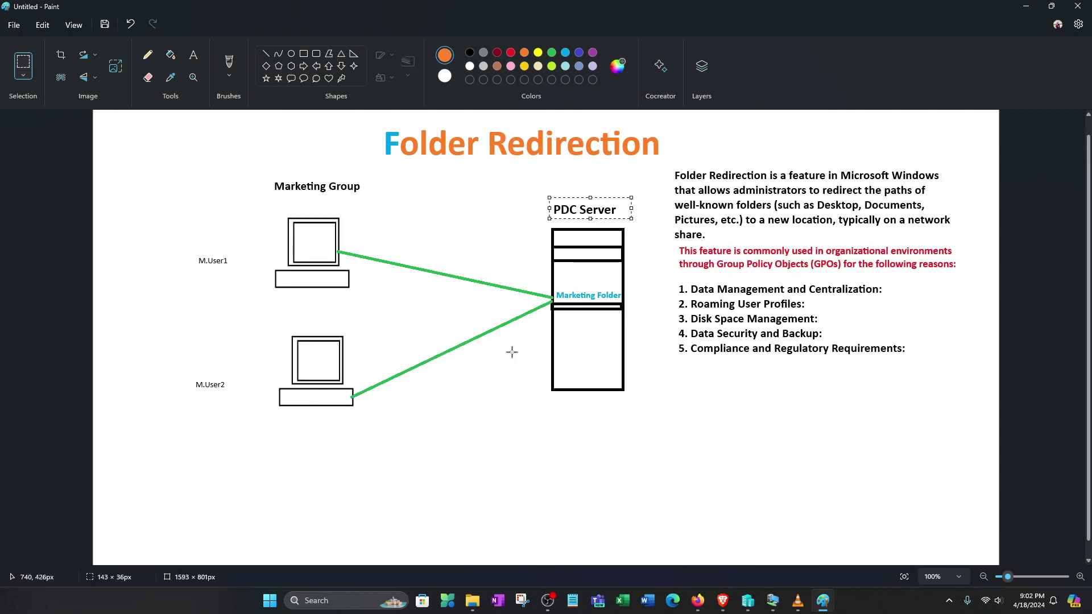